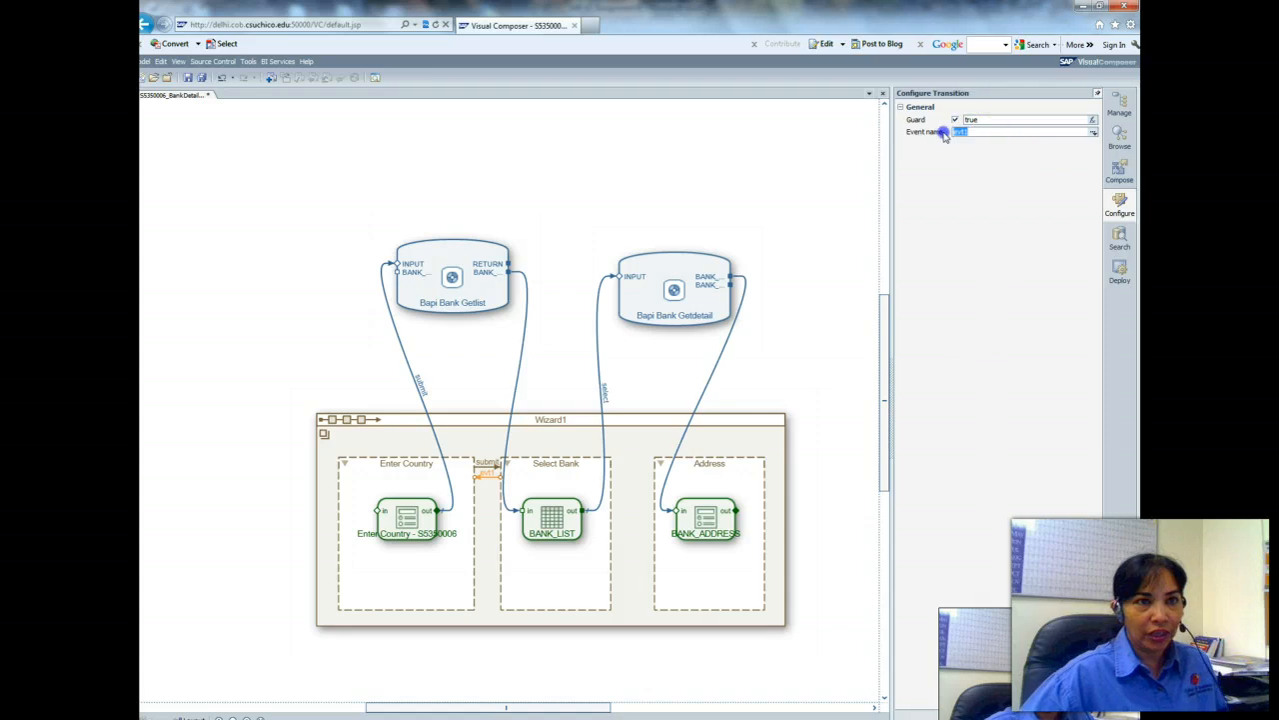
Name the event "back" on the transition from the Select Bank step to the Enter Country step.
text(back)
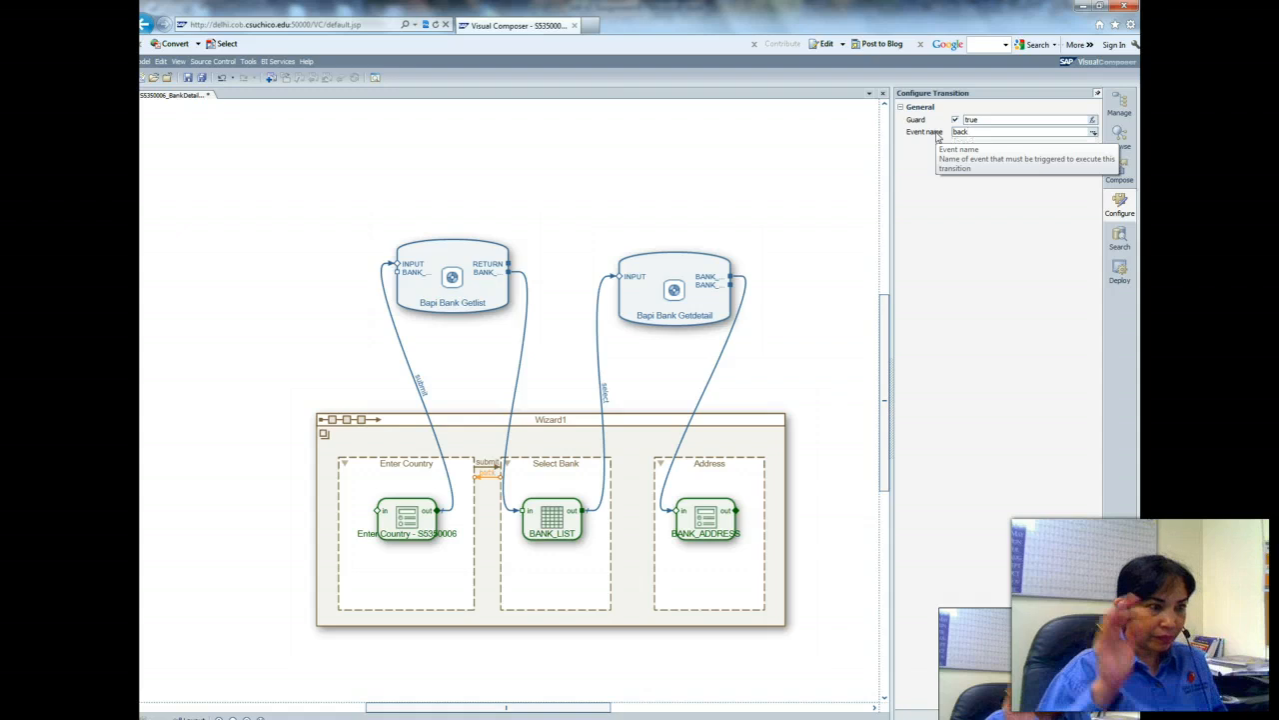
key(Return)
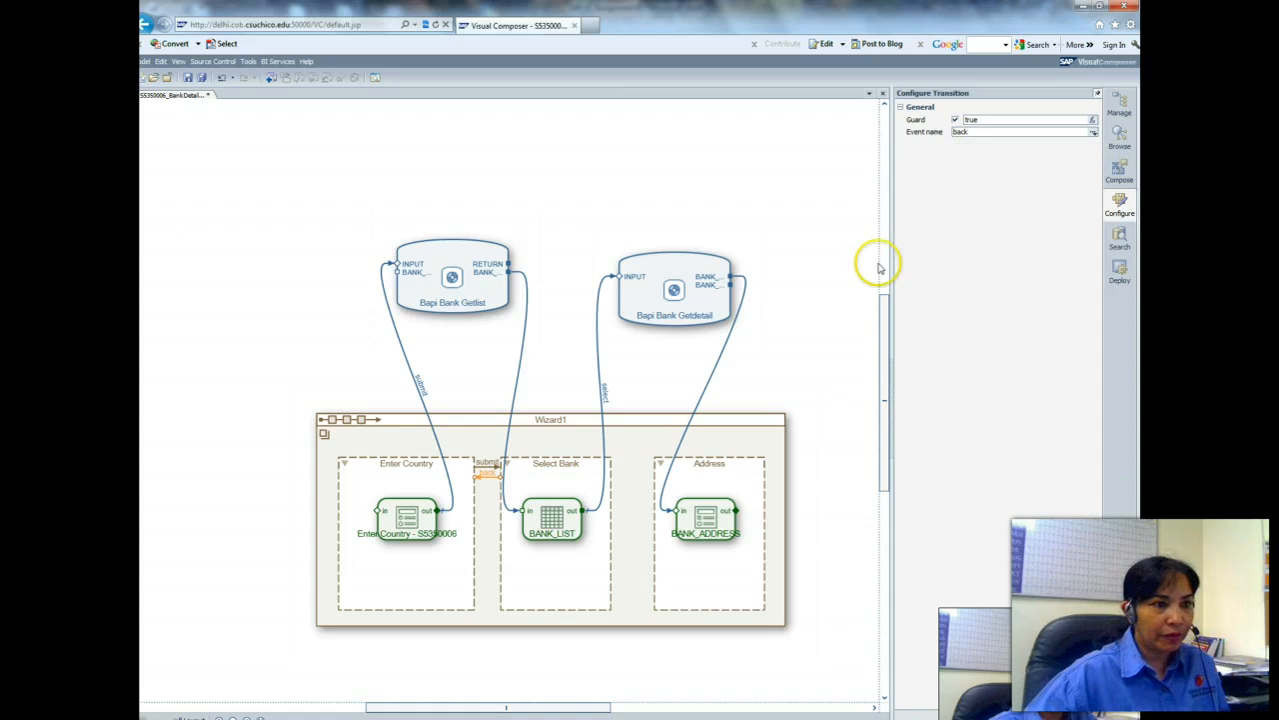
click(808, 288)
click(798, 349)
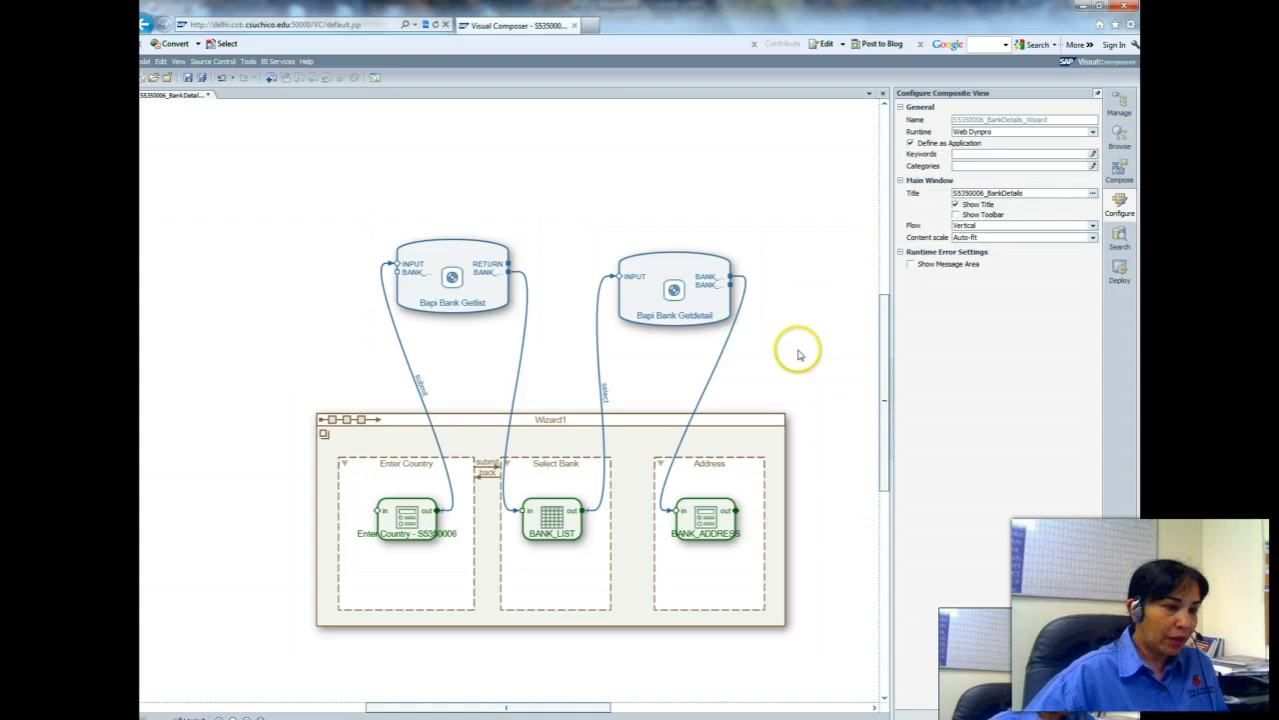
Consult the Word assignment about the control that triggers the back event, and show the BankDetails wizard's layout in Visual Composer.
key(alt+Tab)
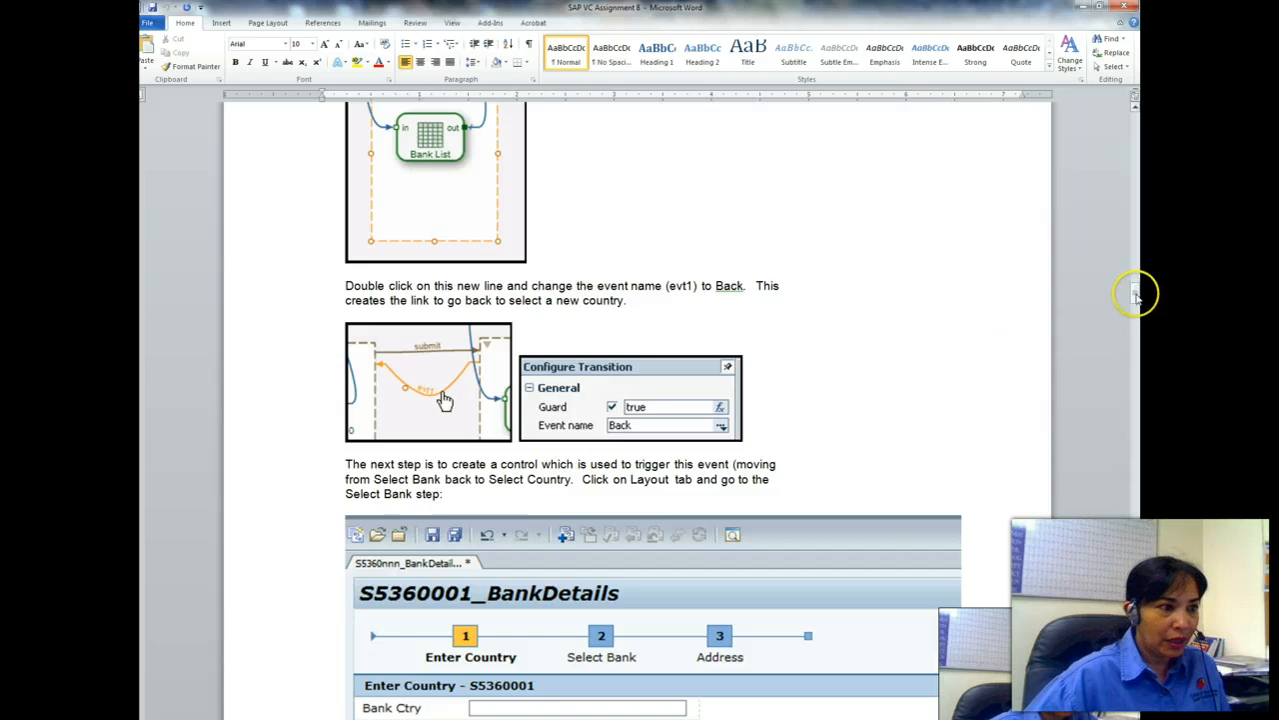
drag(1137, 294, 1137, 298)
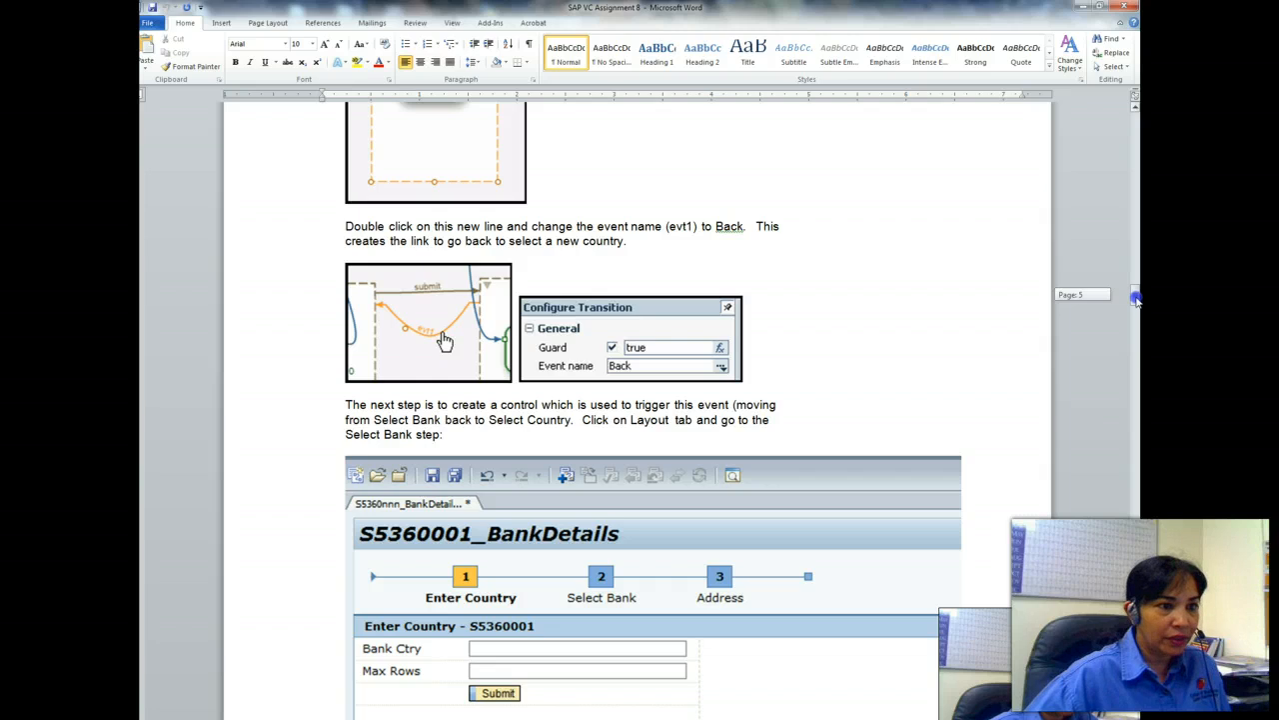
drag(1136, 297, 1136, 301)
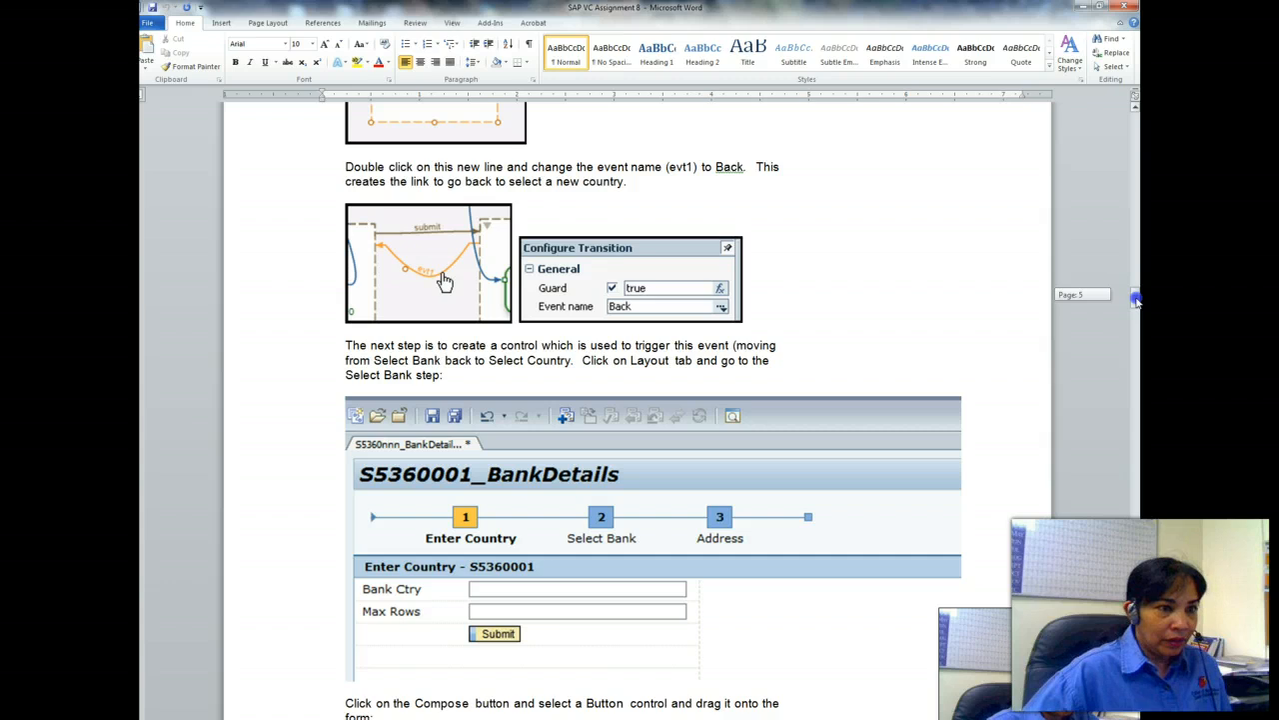
drag(1136, 301, 1135, 311)
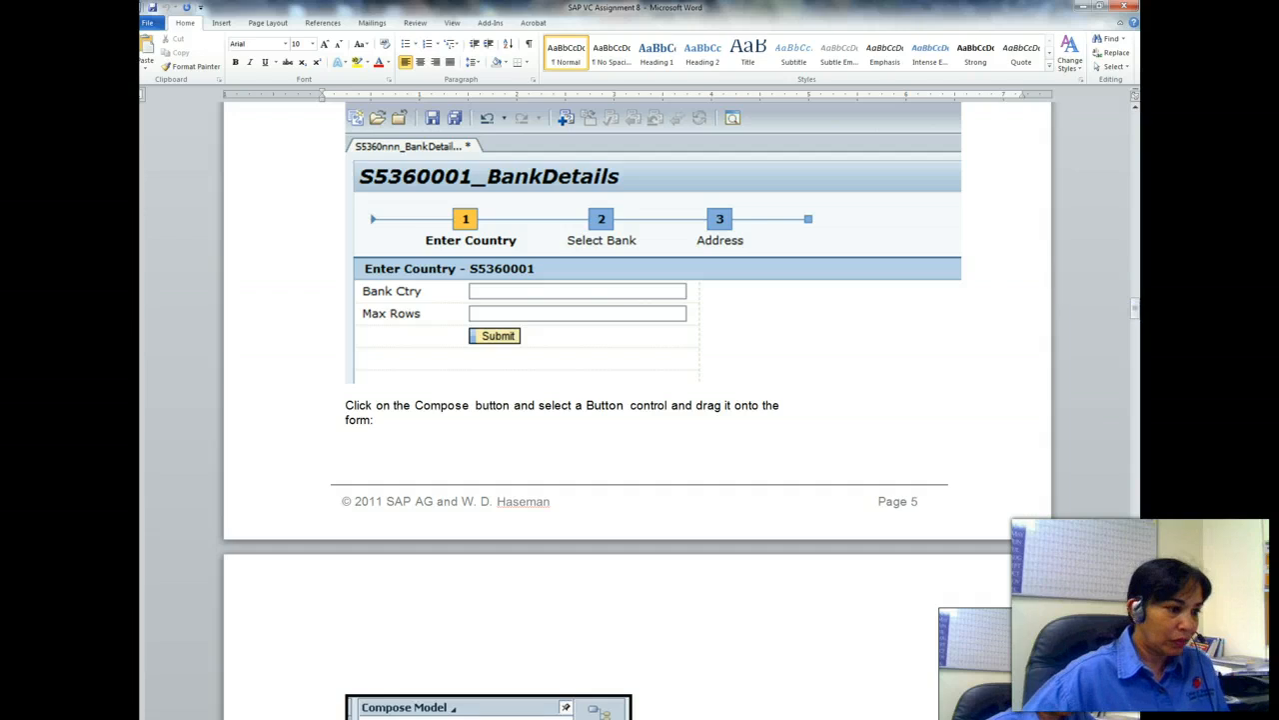
key(alt+Tab)
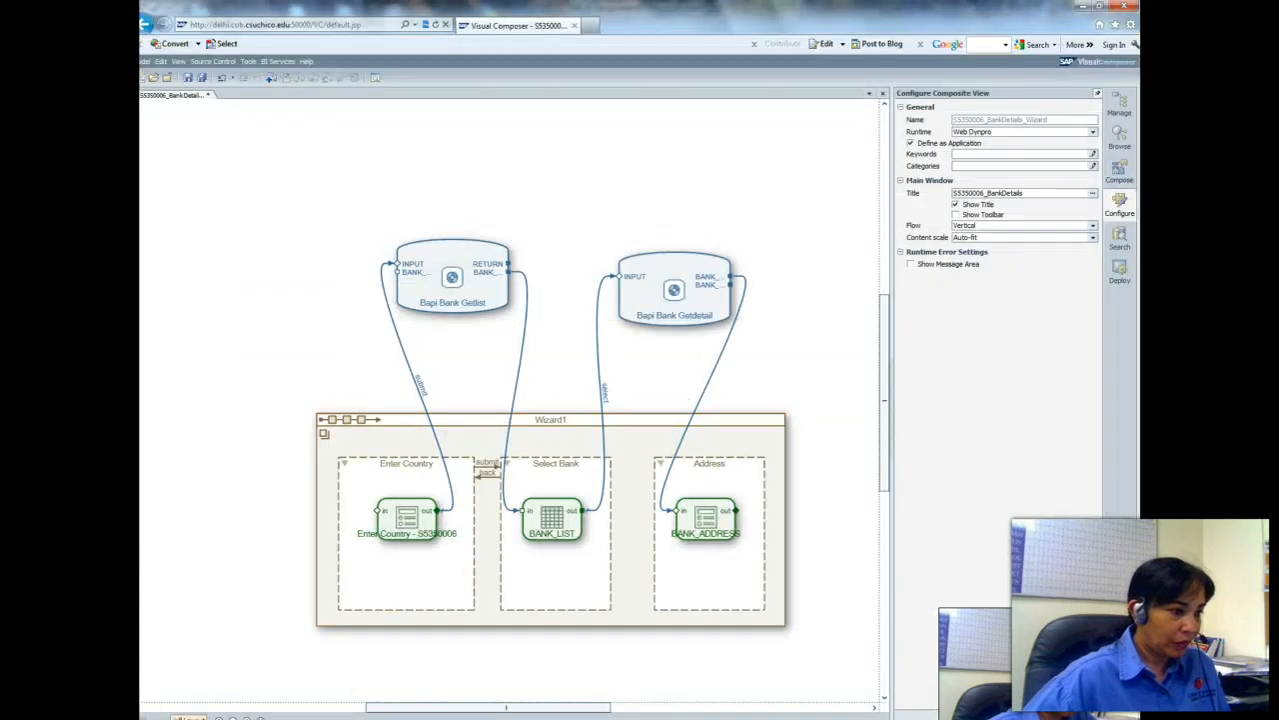
click(188, 714)
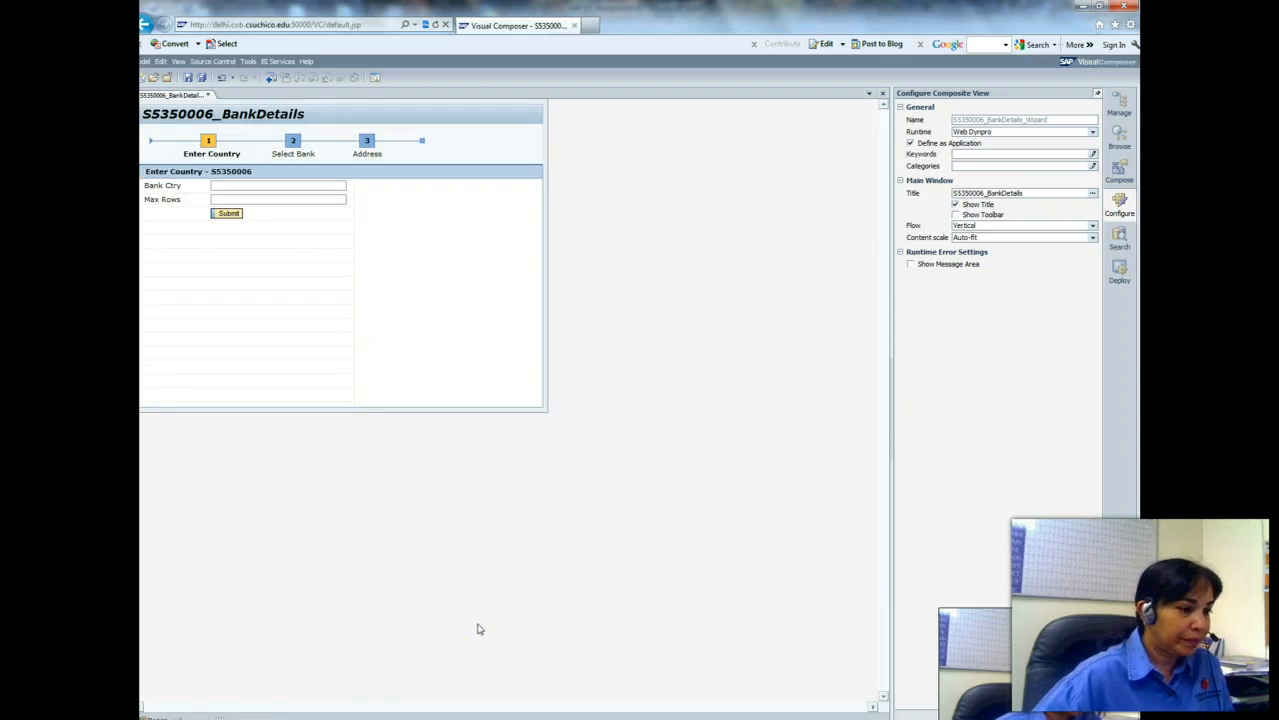
Return to the Word assignment and read how to add a button to the Select Bank step and configure its text.
click(351, 719)
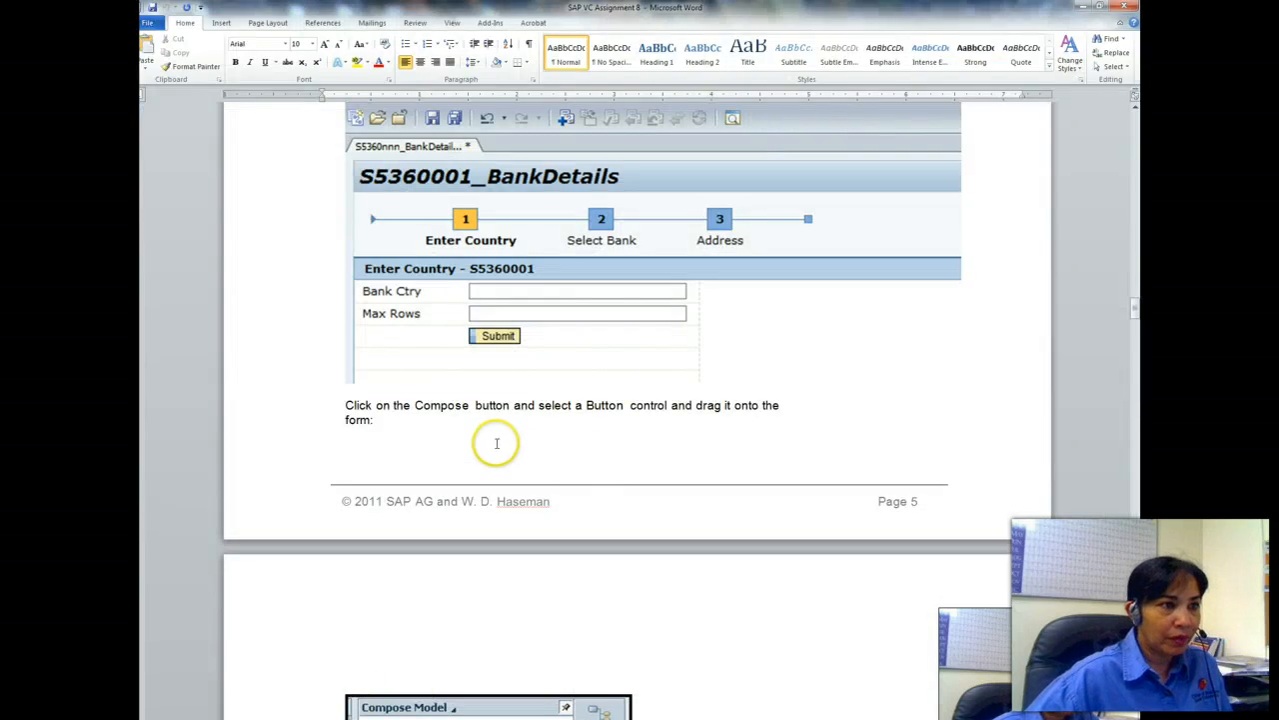
drag(1136, 313, 1136, 338)
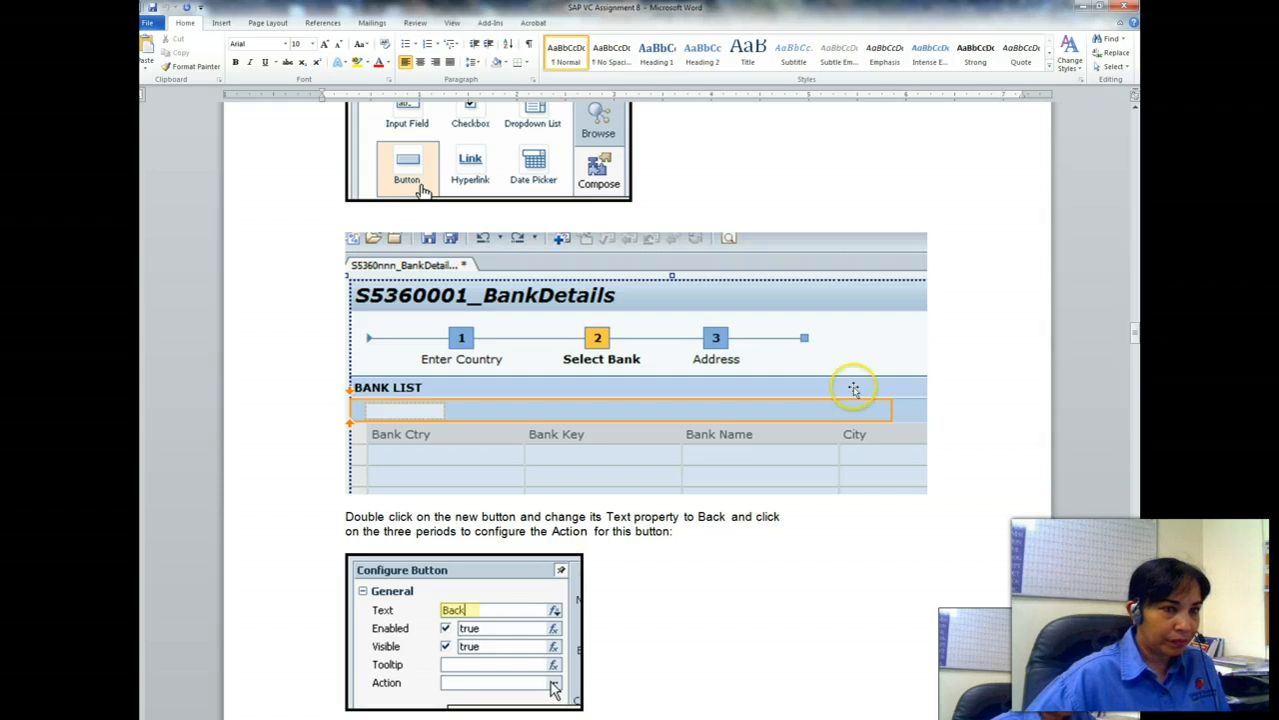
mouse_move(1134, 331)
mouse_down()
mouse_move(1132, 266)
mouse_move(1132, 338)
mouse_up()
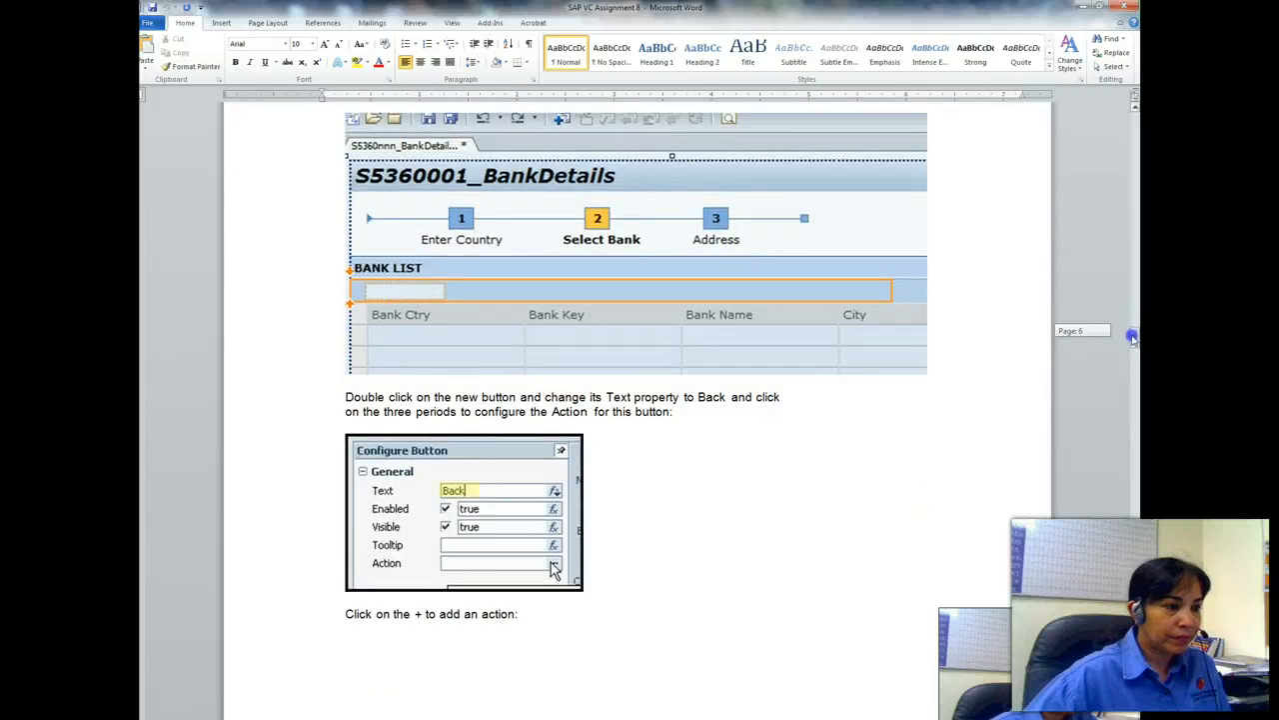
drag(1133, 338, 1127, 302)
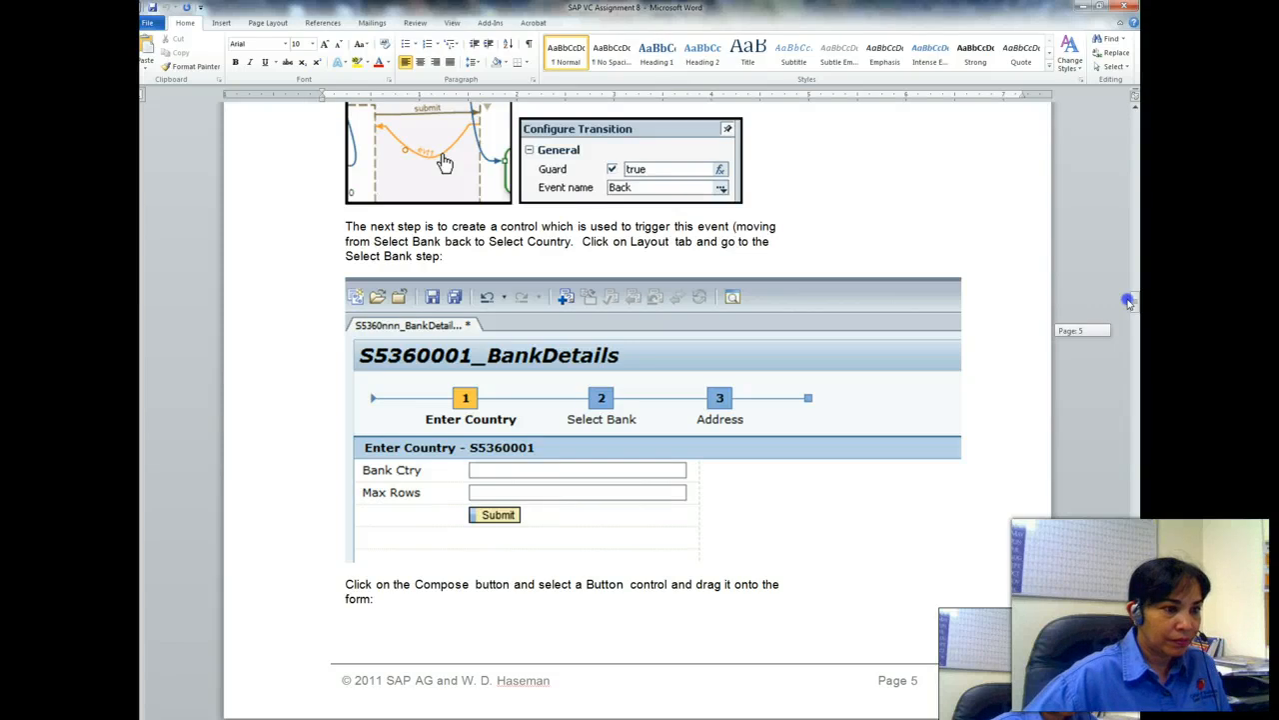
drag(1128, 302, 1127, 337)
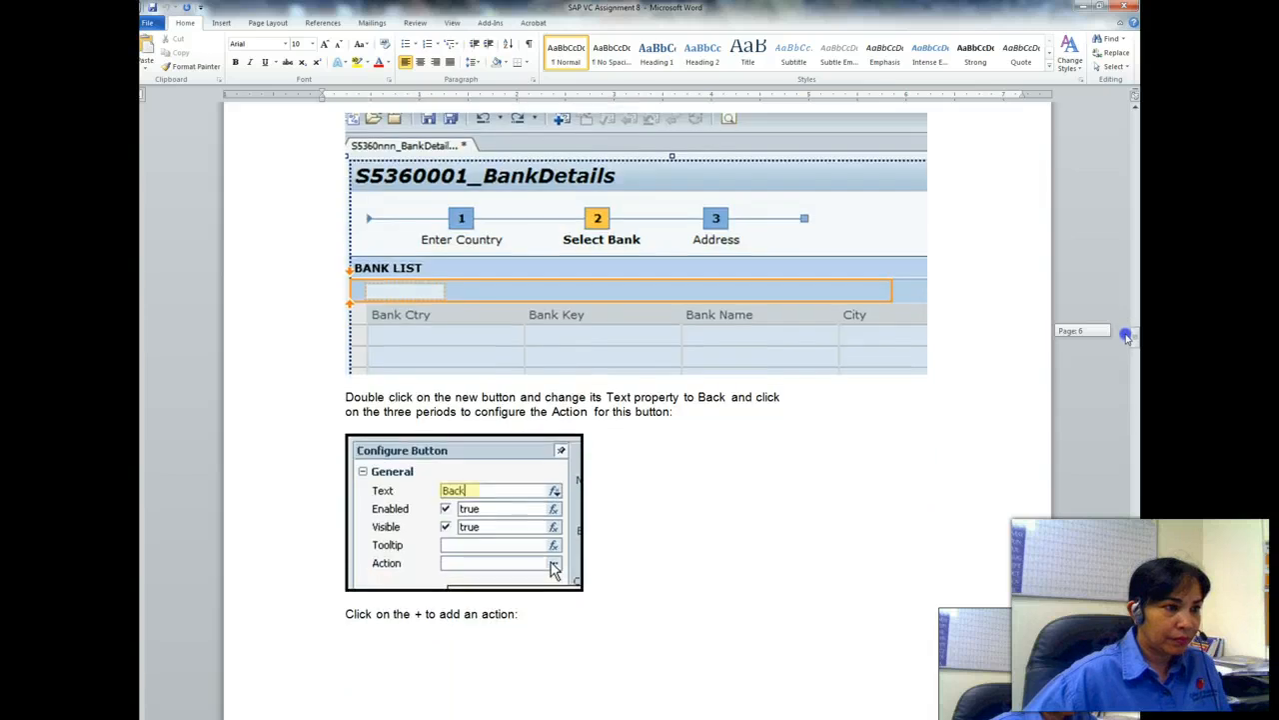
click(281, 718)
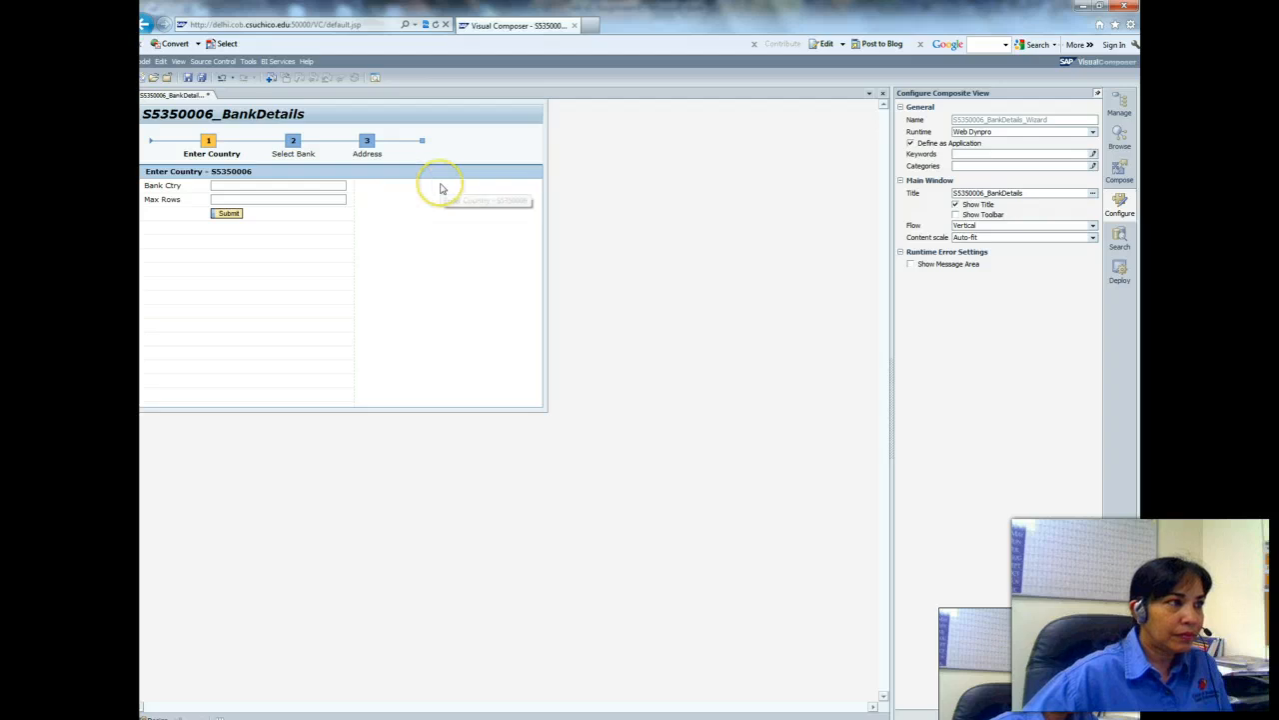
In Visual Composer, add a Button control to the BANK_LIST table's toolbar in the wizard's Select Bank step.
click(1119, 172)
drag(951, 173, 202, 173)
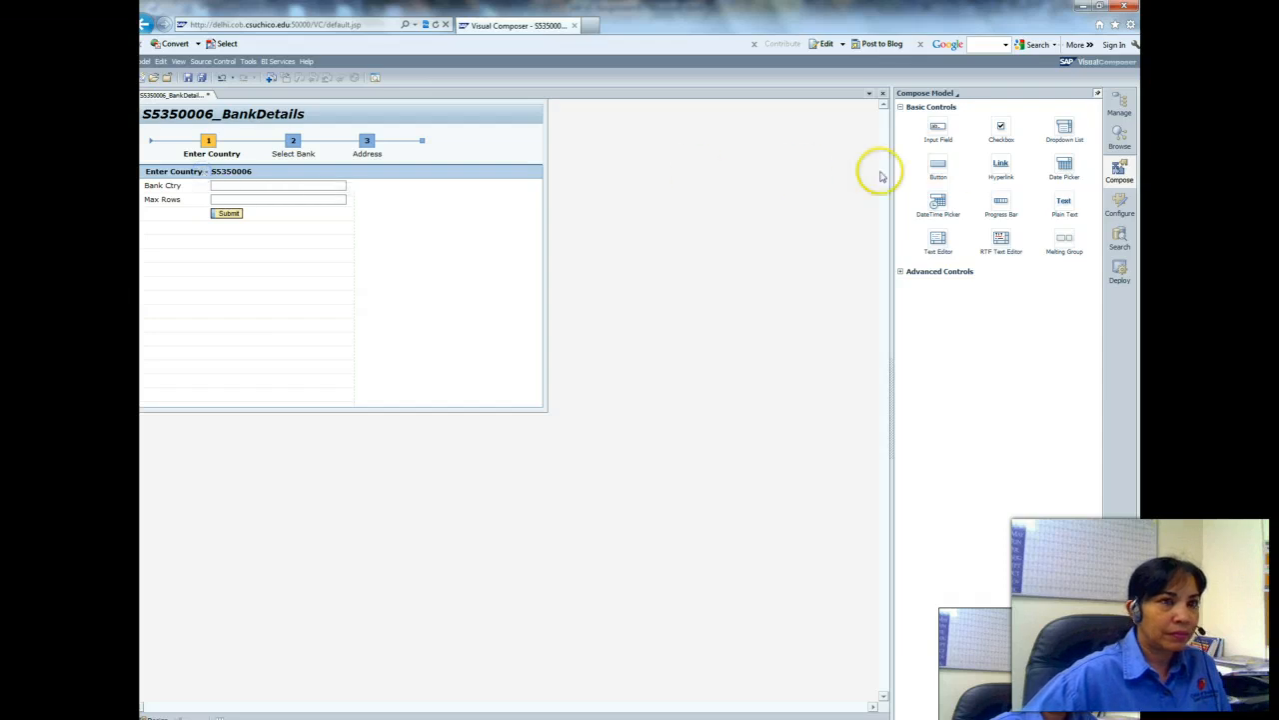
drag(938, 174, 180, 171)
click(292, 141)
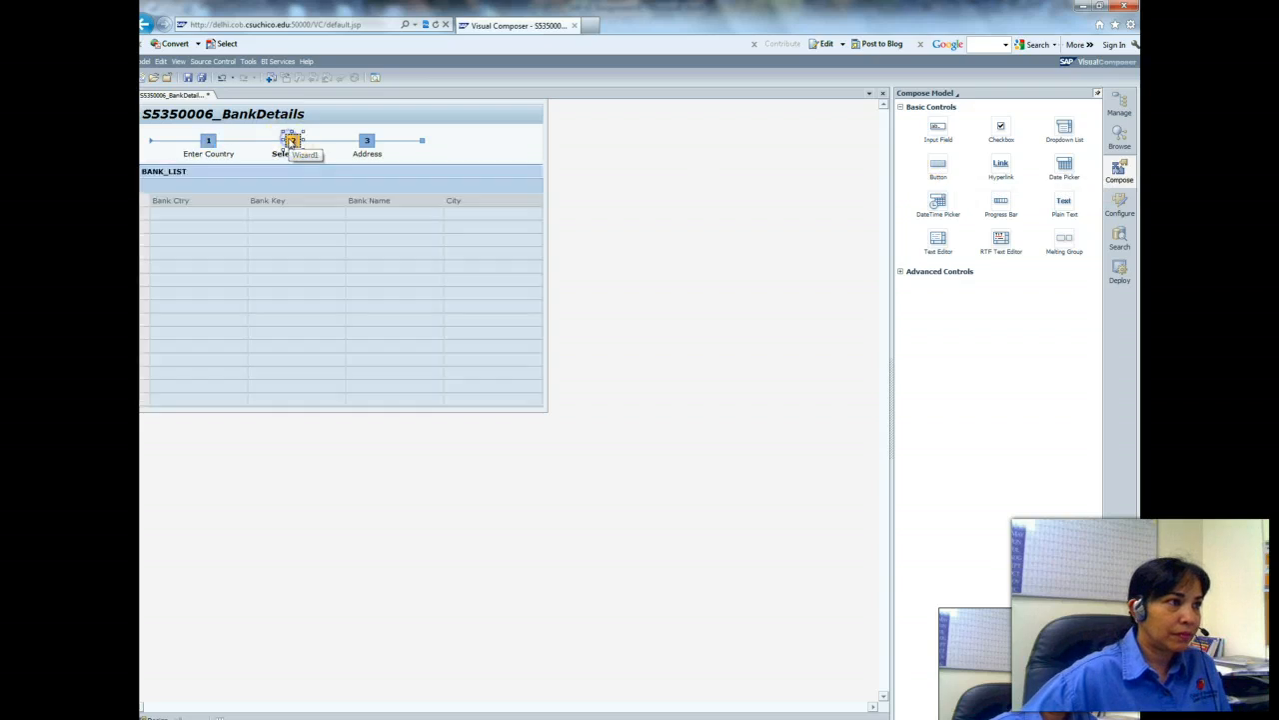
drag(936, 168, 170, 188)
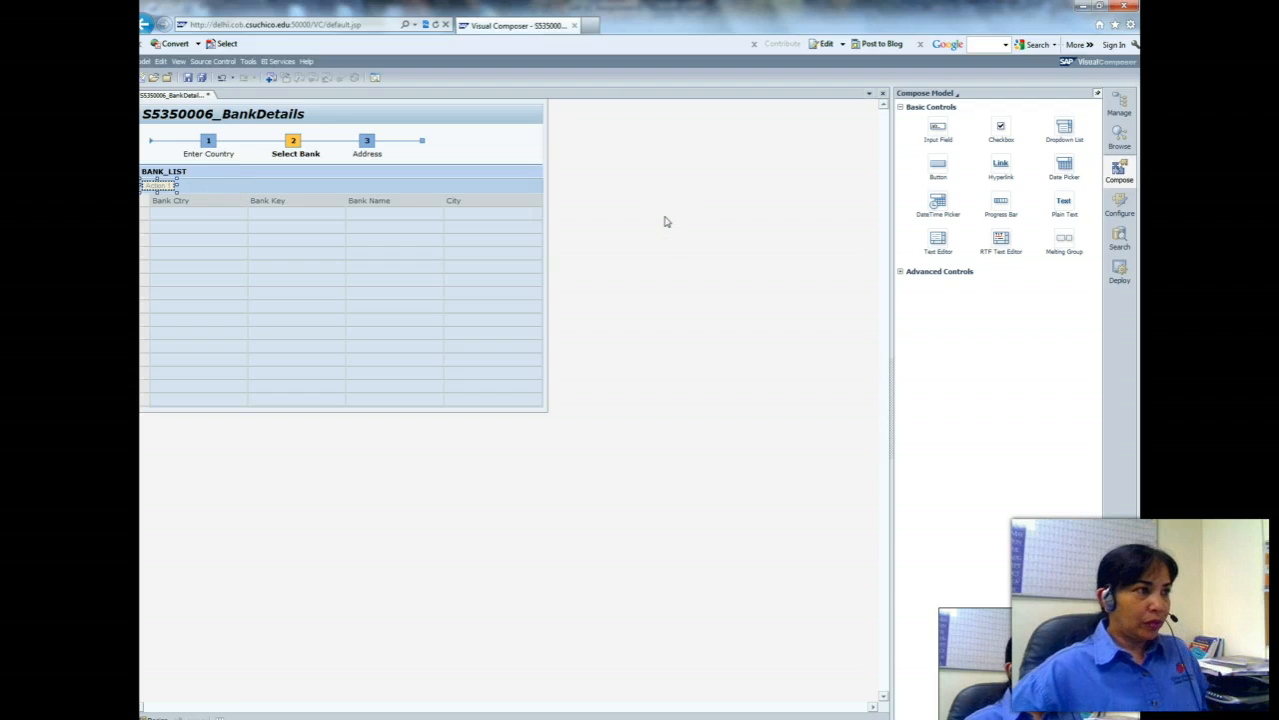
click(208, 140)
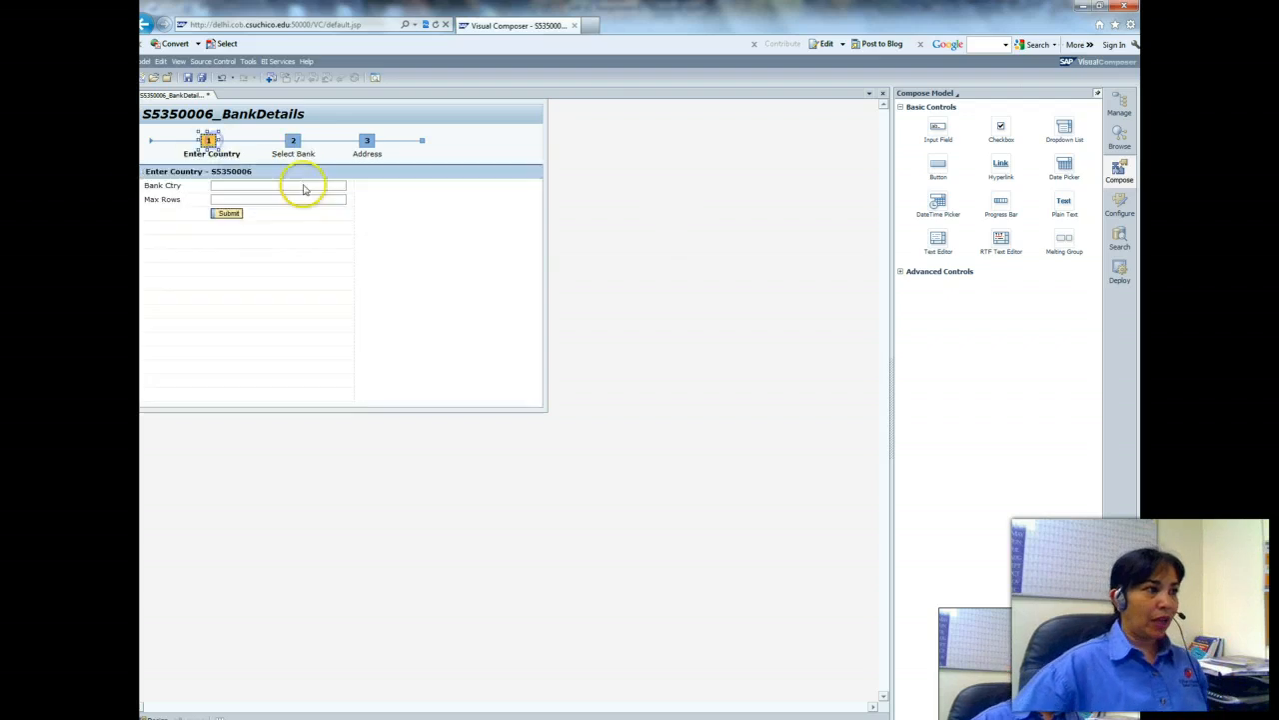
click(292, 140)
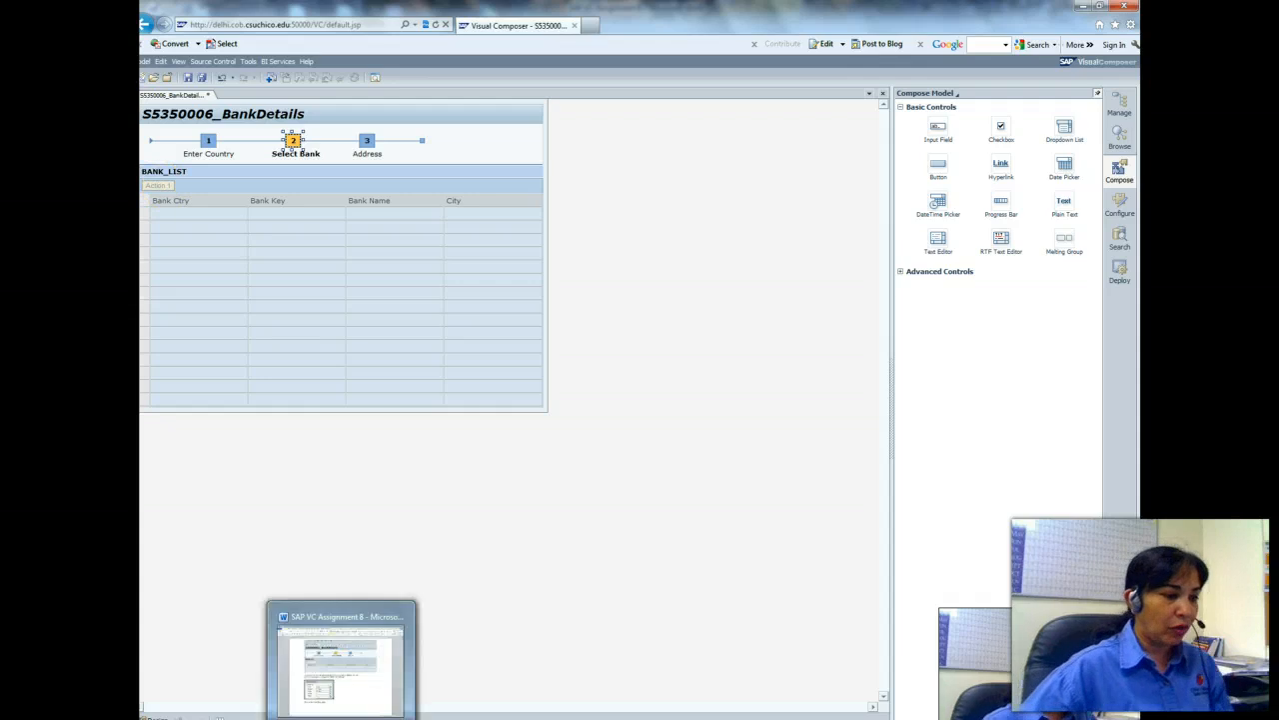
Switch to the Word assignment and read how to define the new button's action and target step.
click(352, 713)
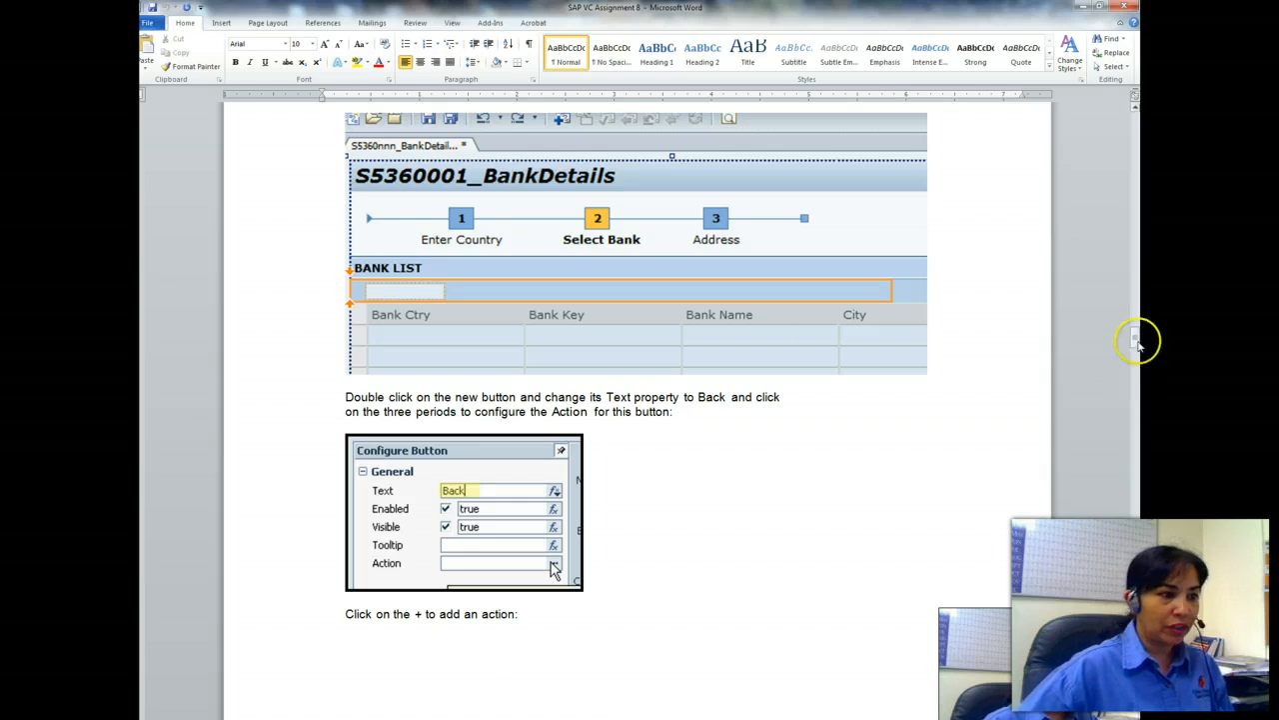
drag(1138, 343, 1137, 378)
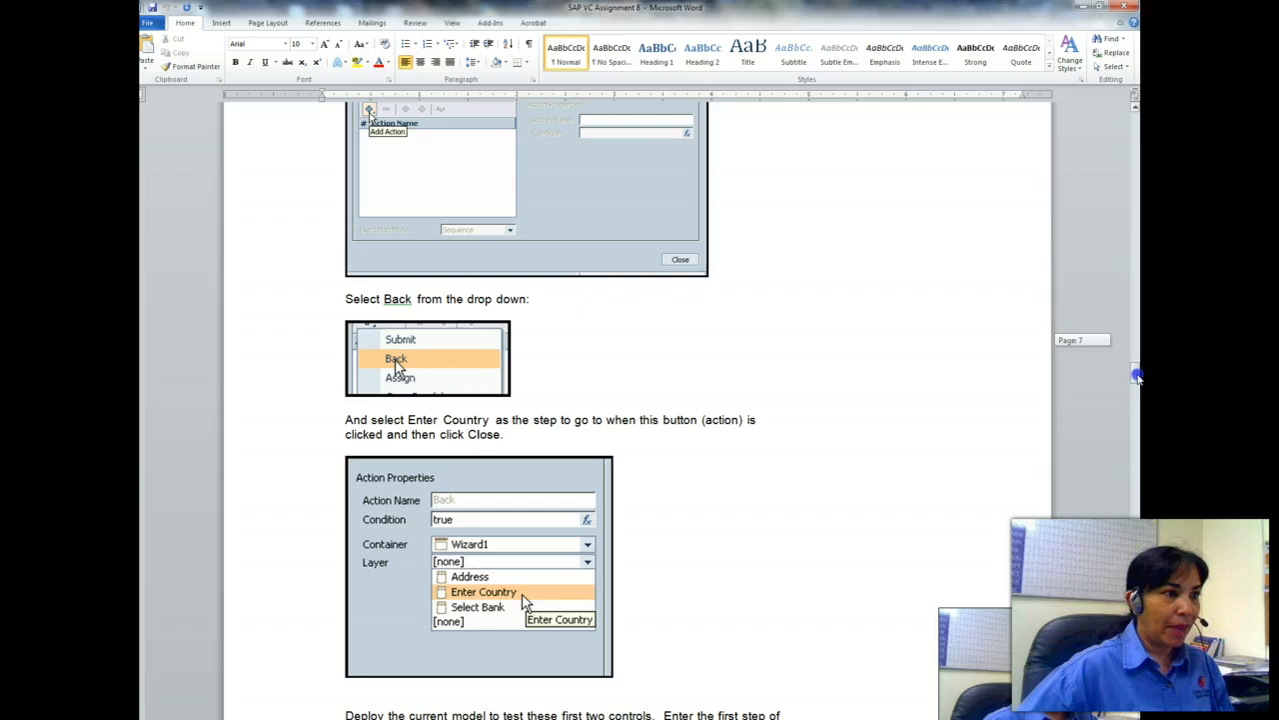
drag(1137, 377, 1137, 381)
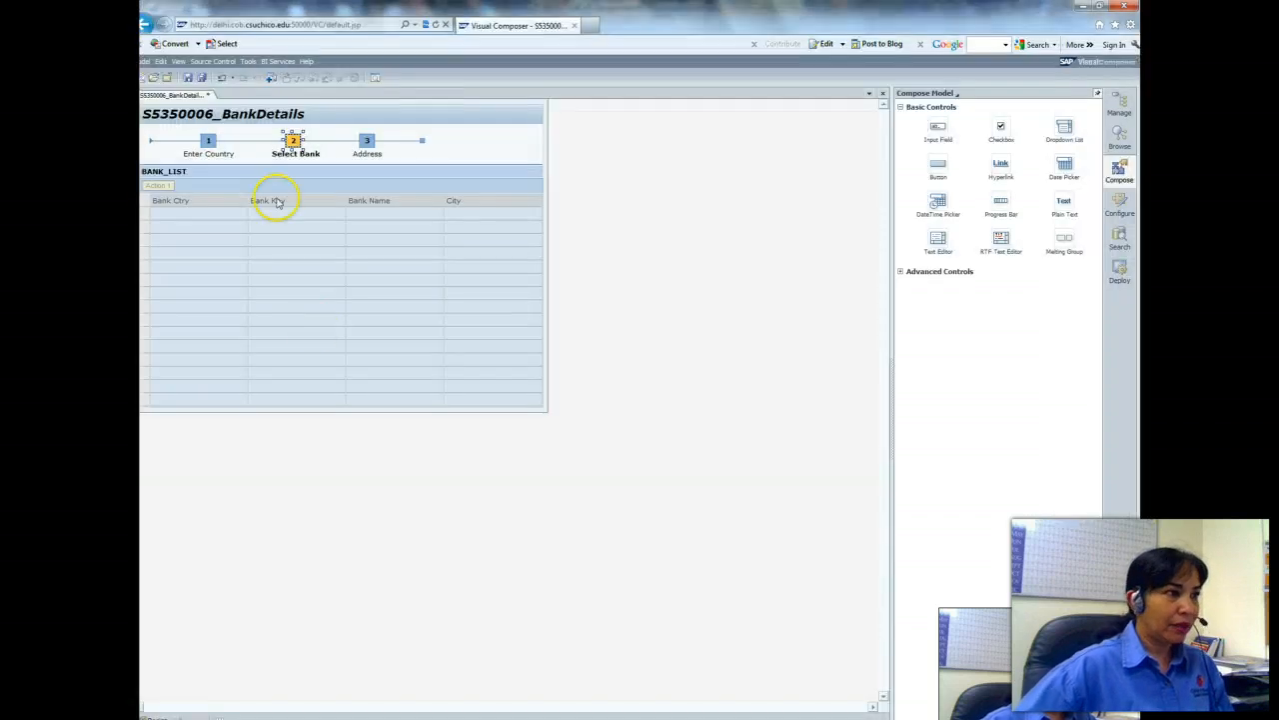
Change the text of the new button above the bank list to "Back" in Visual Composer.
double_click(153, 187)
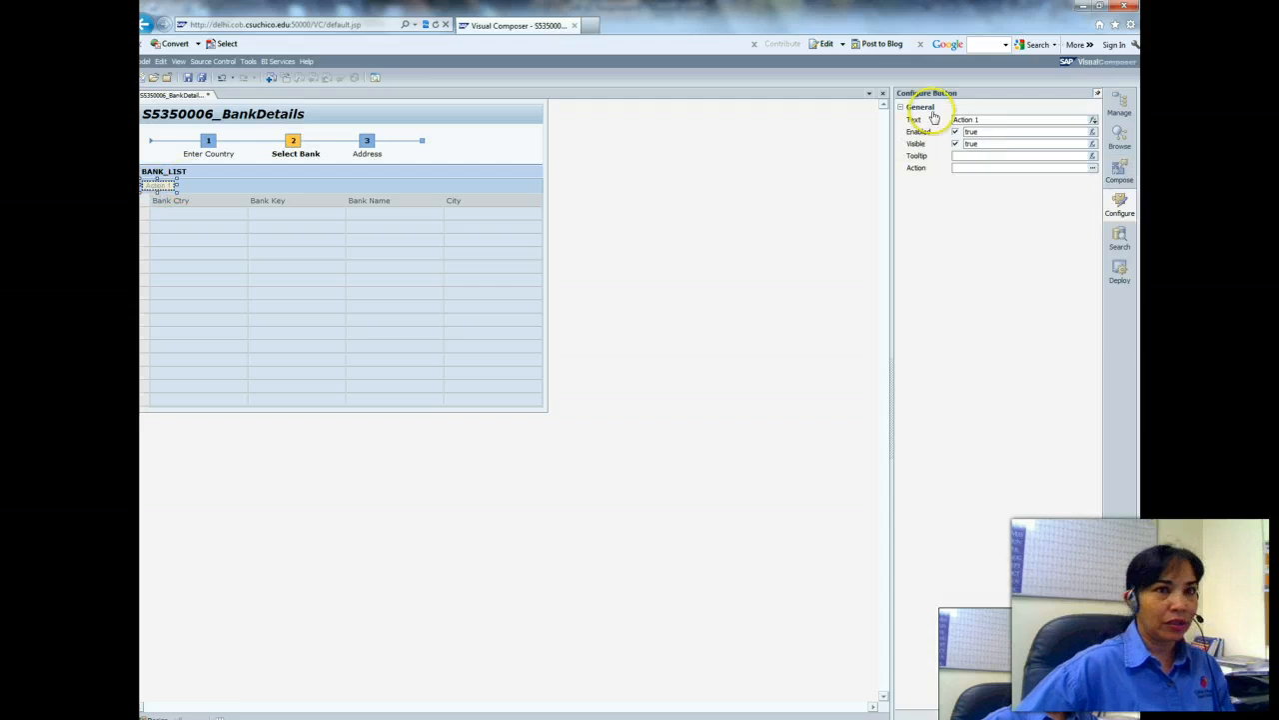
drag(981, 120, 922, 131)
key(BackSpace)
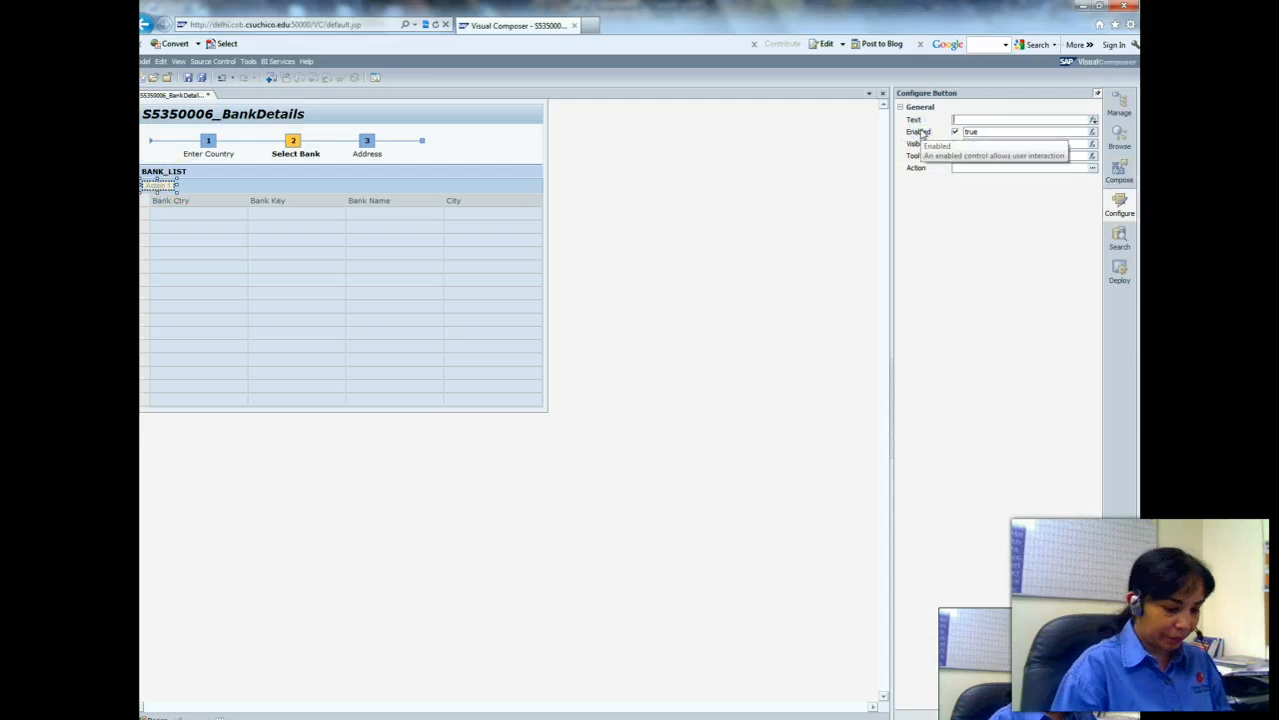
text(Back)
key(Return)
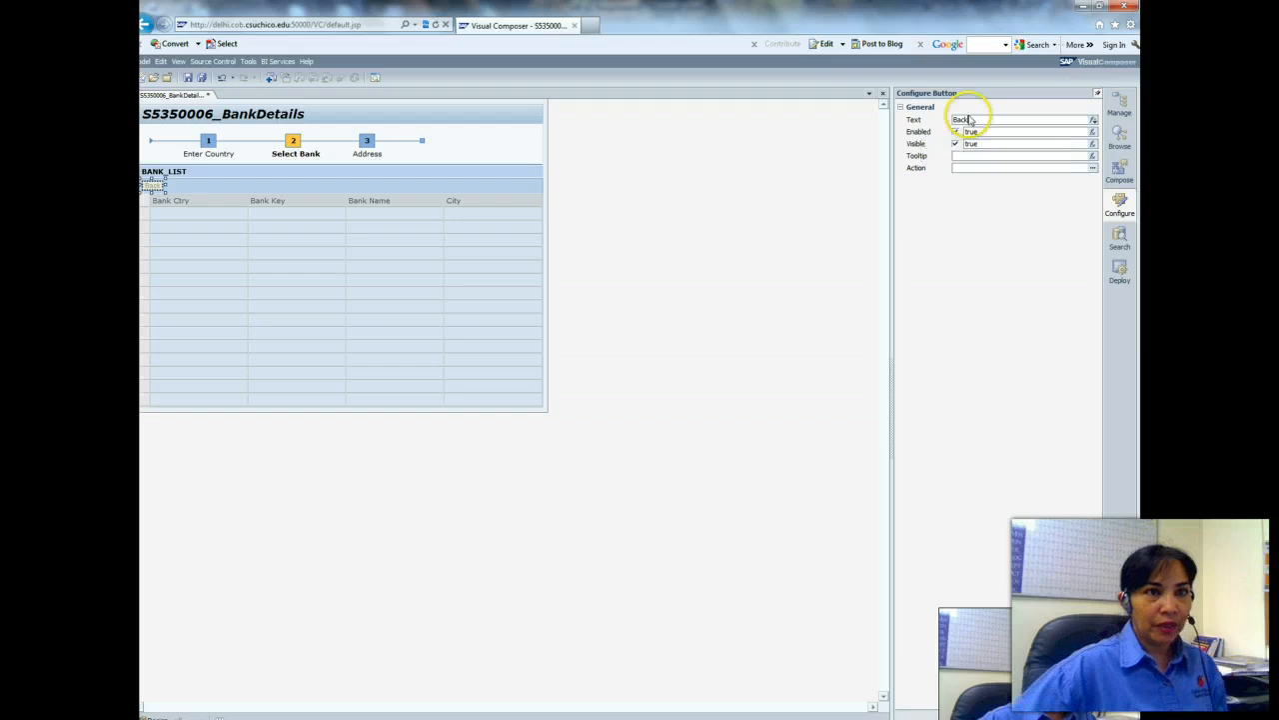
Add a Back action to the Back button's action definition.
click(1092, 168)
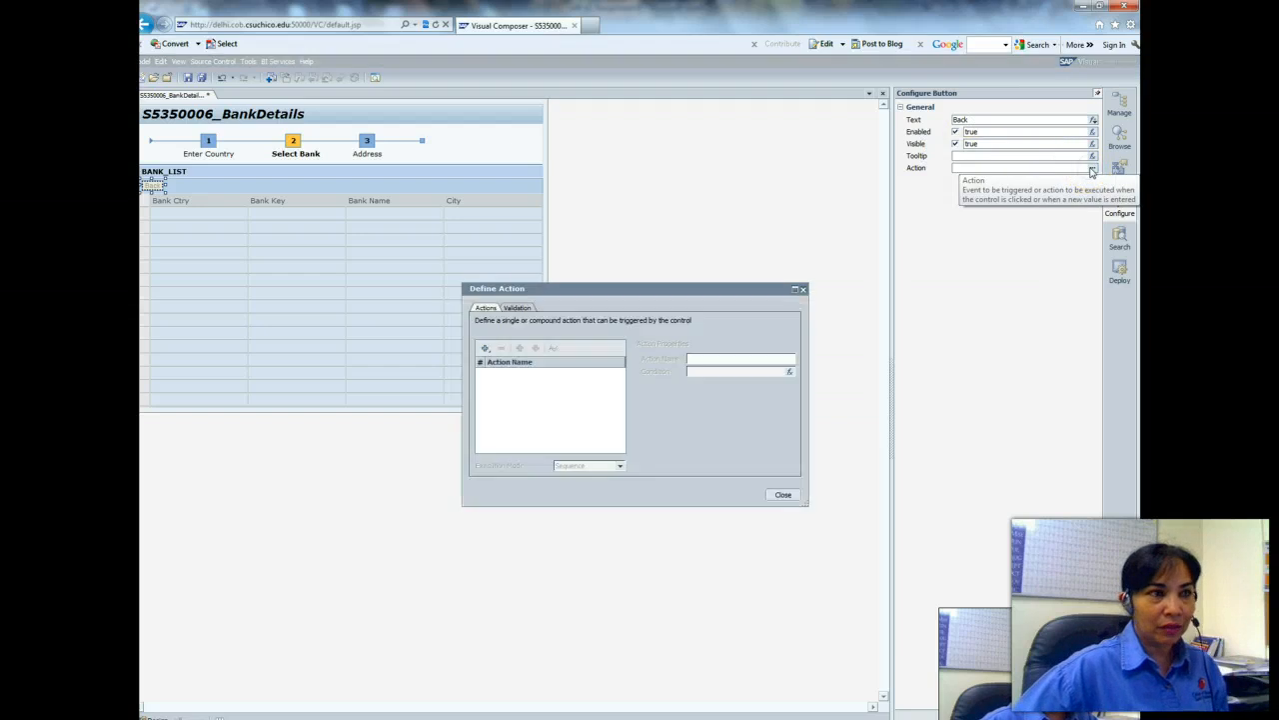
click(484, 349)
click(504, 372)
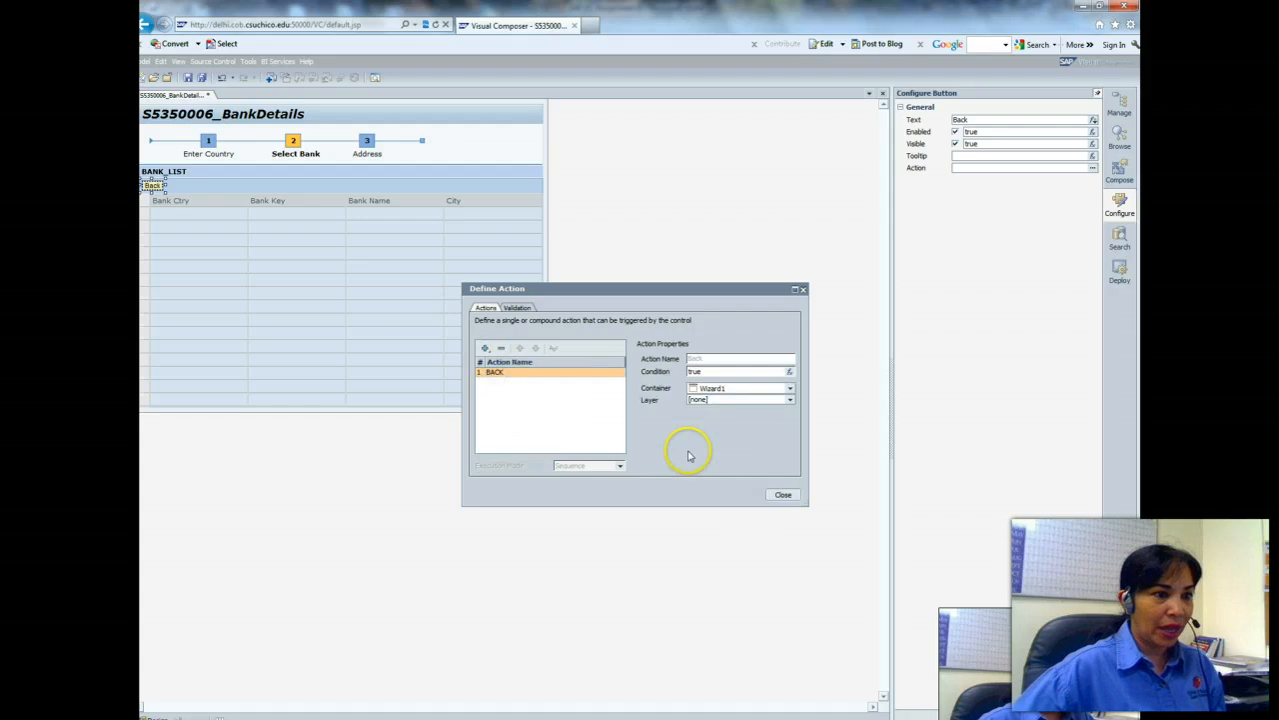
Check the target step in the Word assignment and set the Back action's layer to Enter Country in Visual Composer.
click(409, 706)
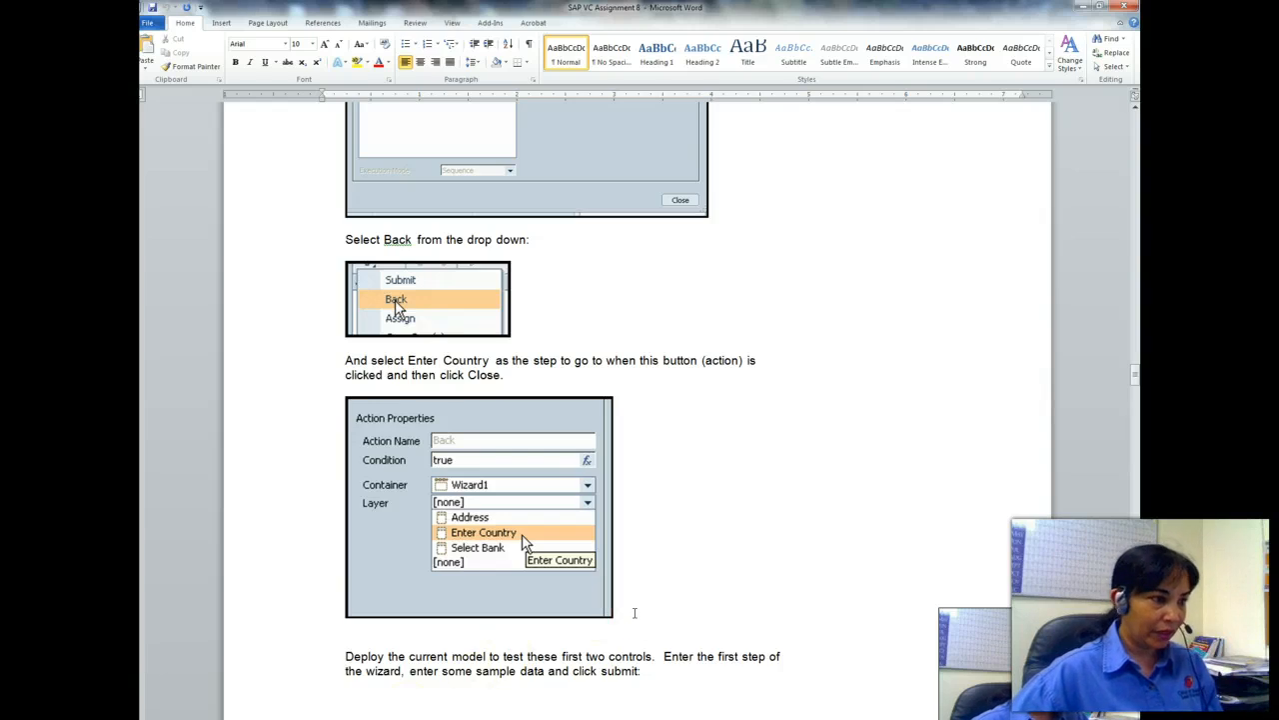
click(489, 715)
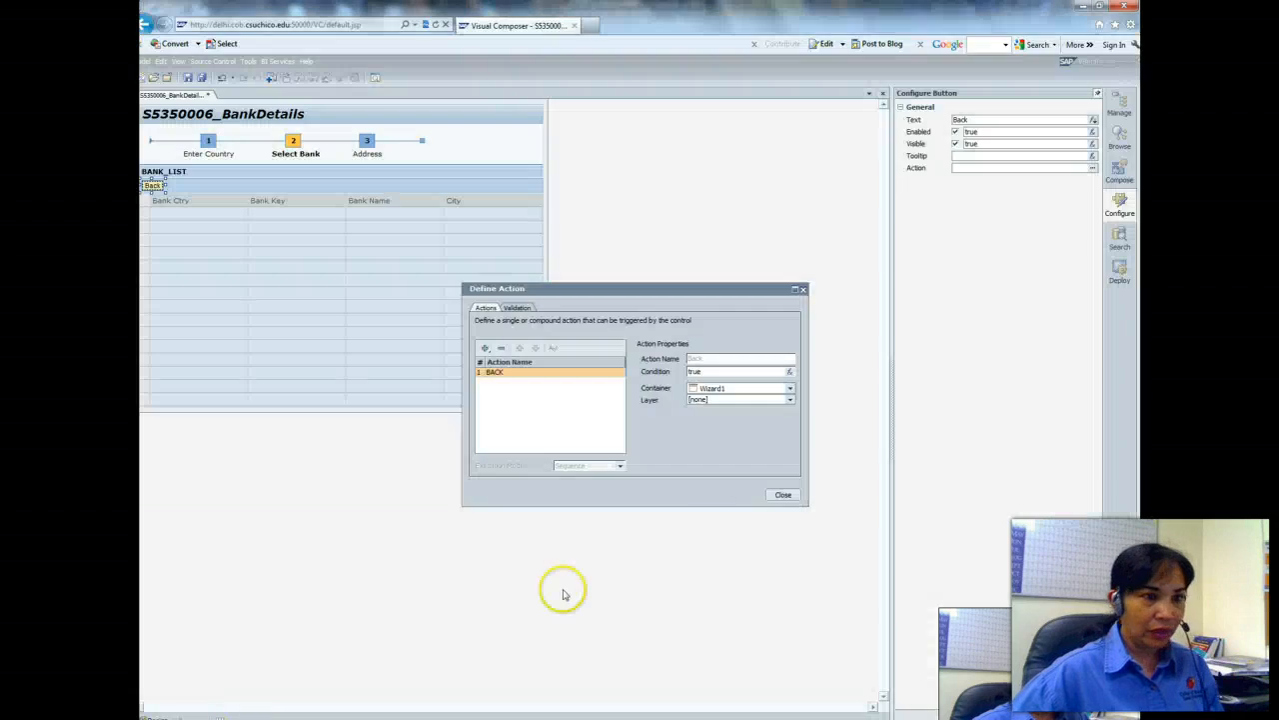
click(791, 401)
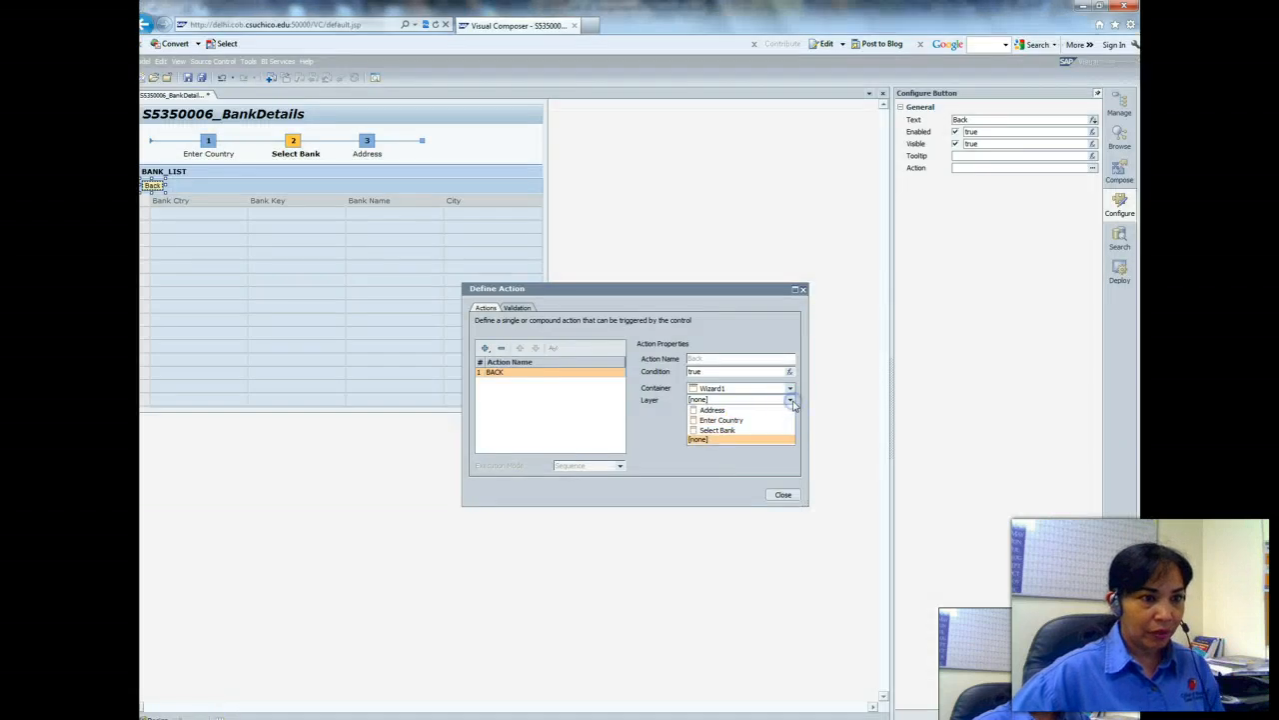
click(737, 423)
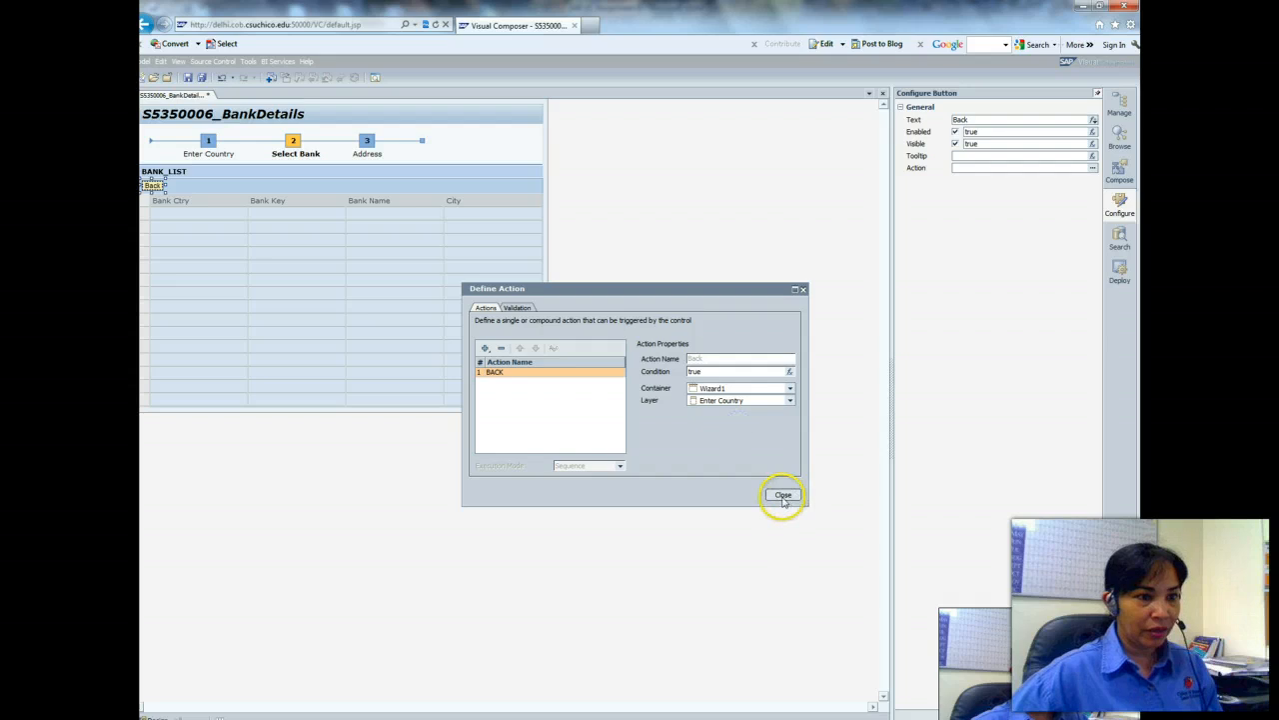
click(782, 494)
click(451, 500)
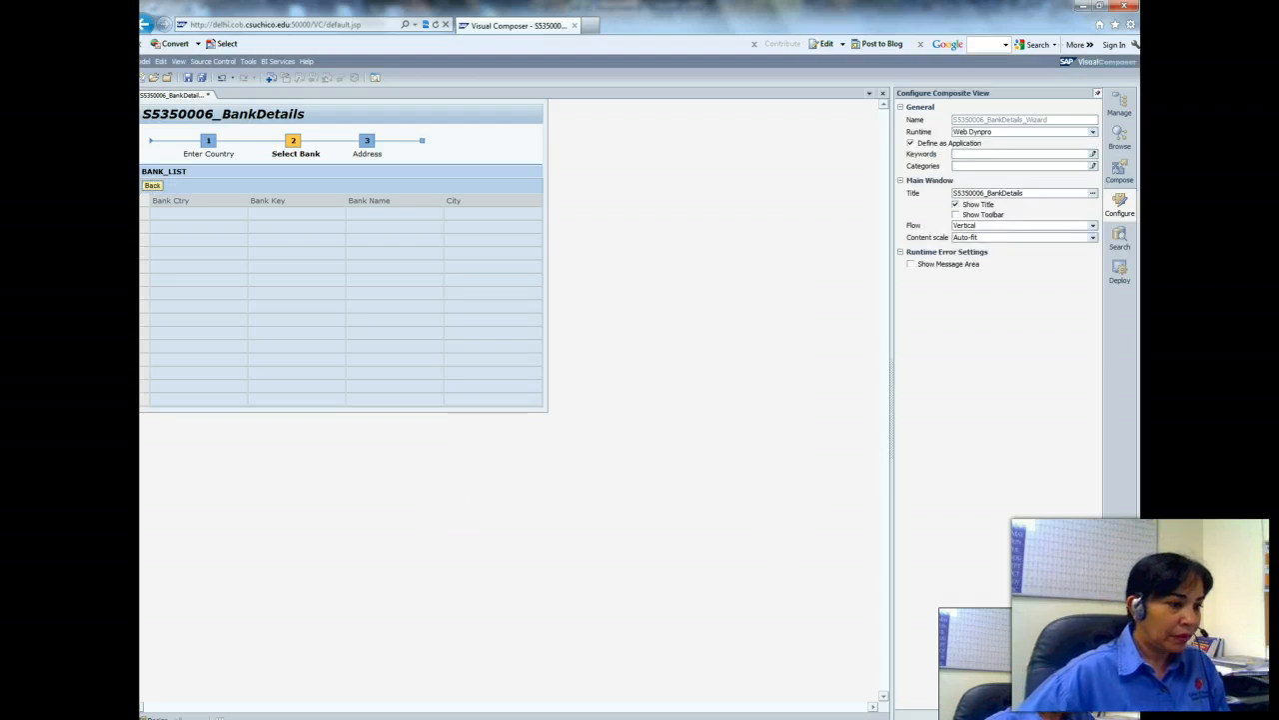
Switch to the Word assignment and read how to deploy and test the first two wizard controls.
click(318, 716)
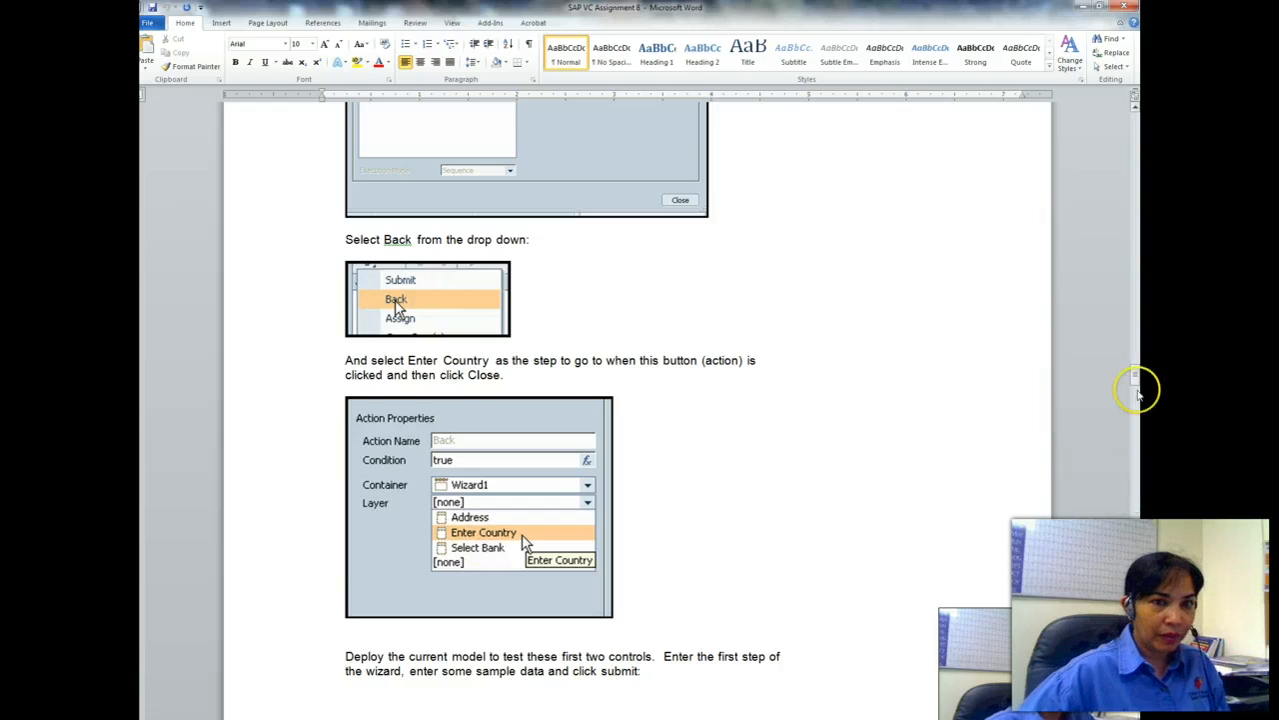
mouse_move(1138, 392)
mouse_down()
mouse_move(1137, 365)
mouse_move(1139, 407)
mouse_up()
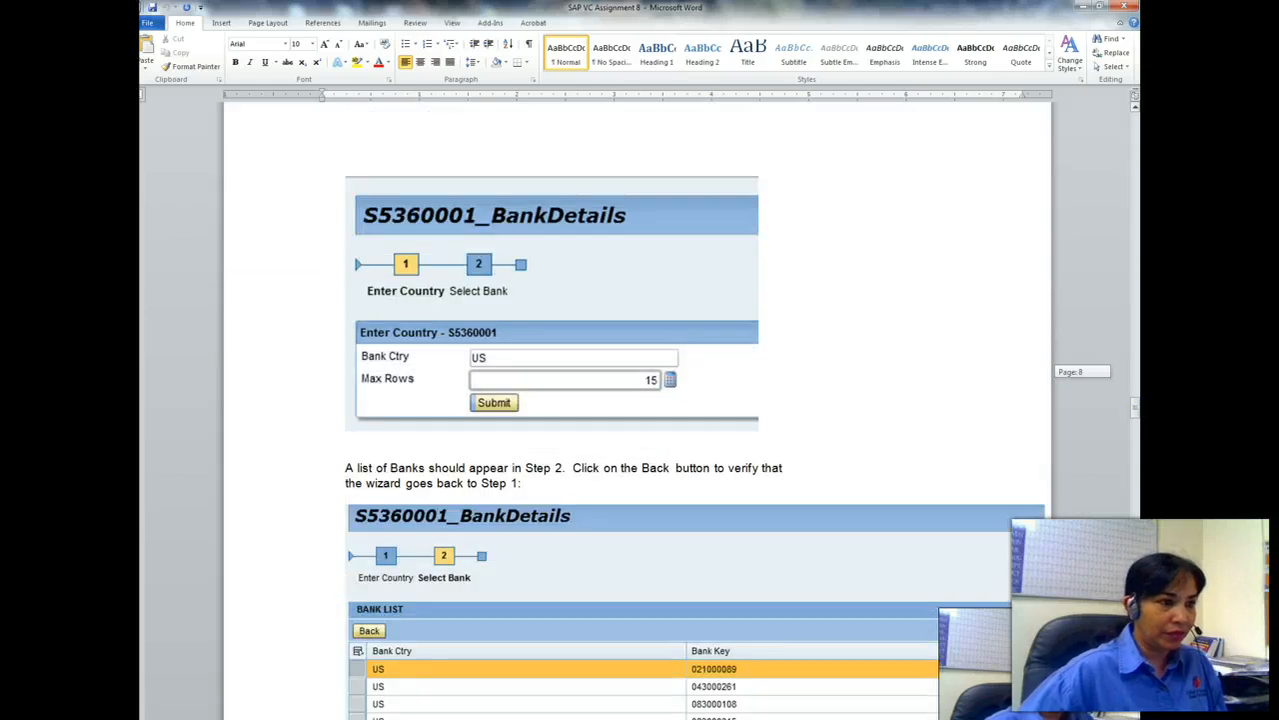
drag(1139, 406, 1140, 407)
Save and deploy the model in Visual Composer, and open the Flex version of the BankDetails_Wizard application.
key(alt+Tab)
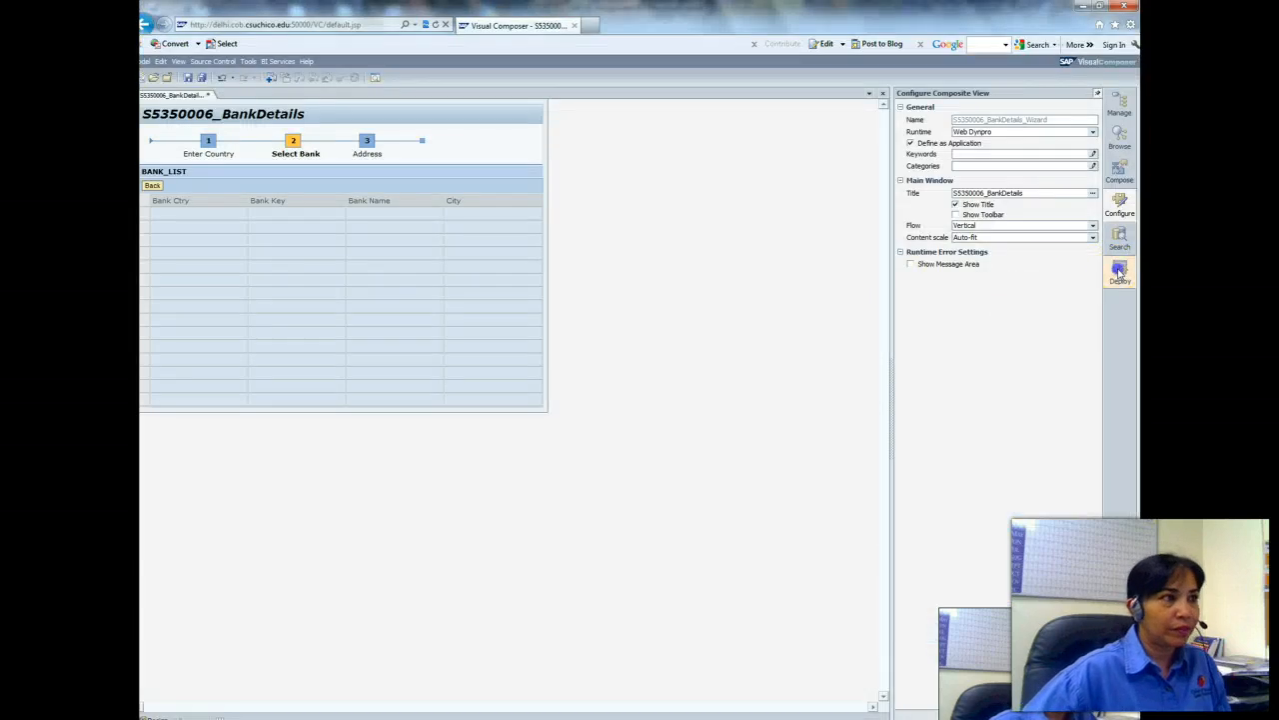
click(1120, 270)
click(962, 154)
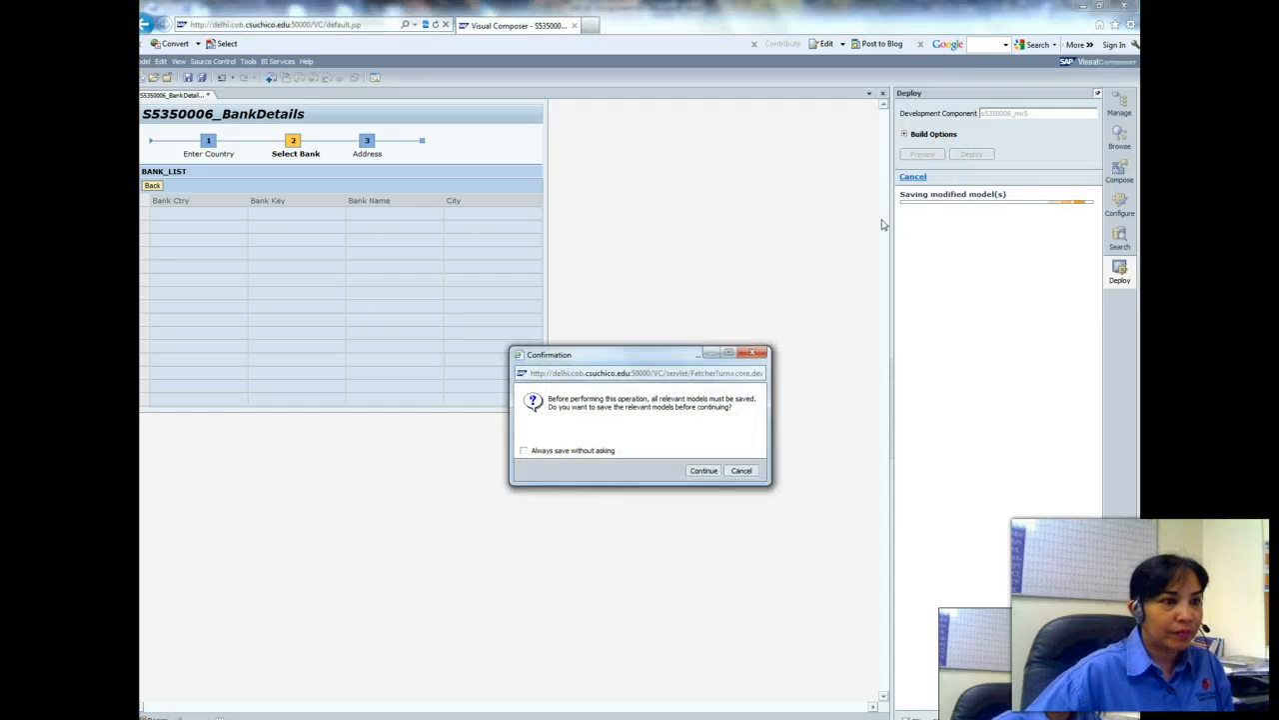
click(704, 470)
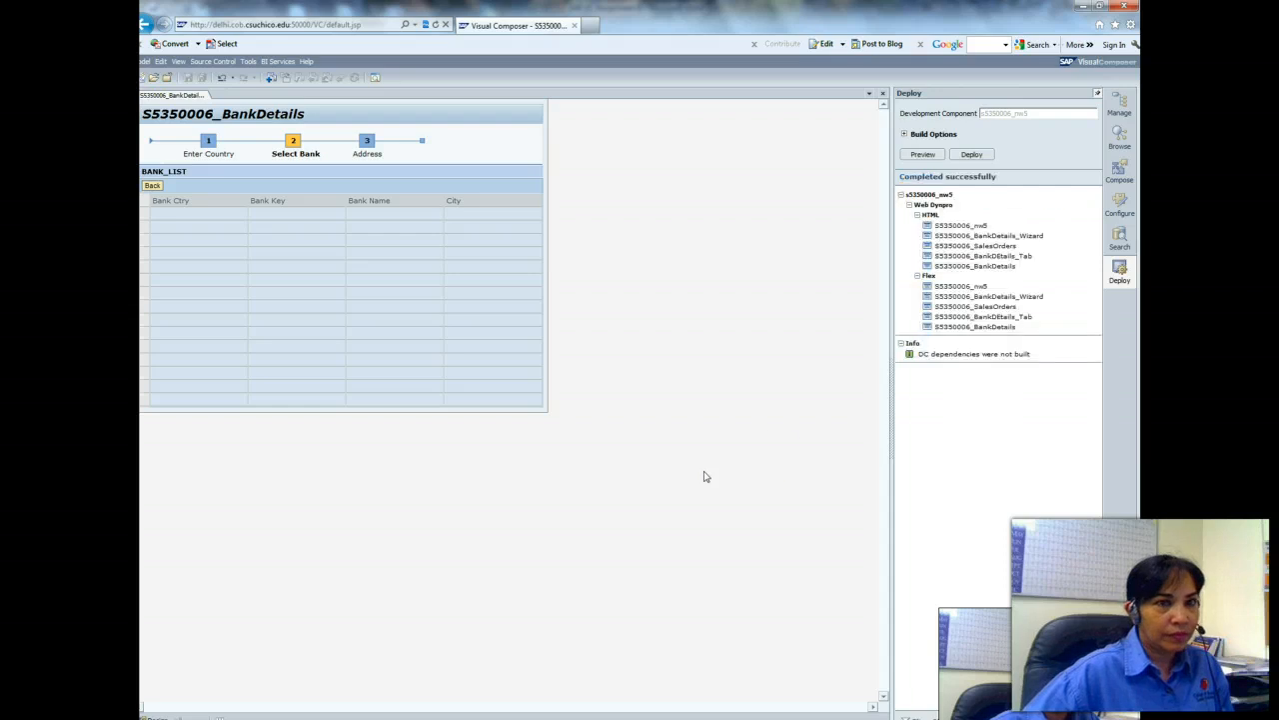
click(1006, 296)
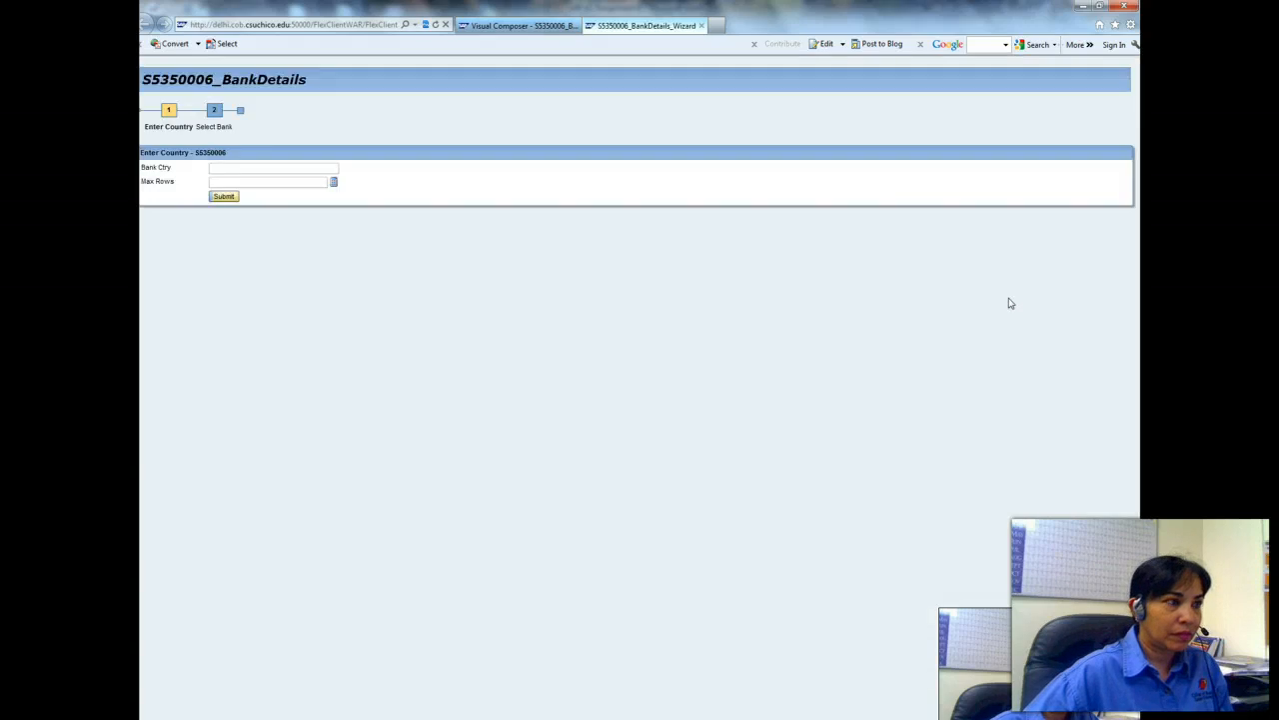
Submit the Enter Country step of the deployed wizard with bank country US and 15 max rows.
click(222, 168)
text(US)
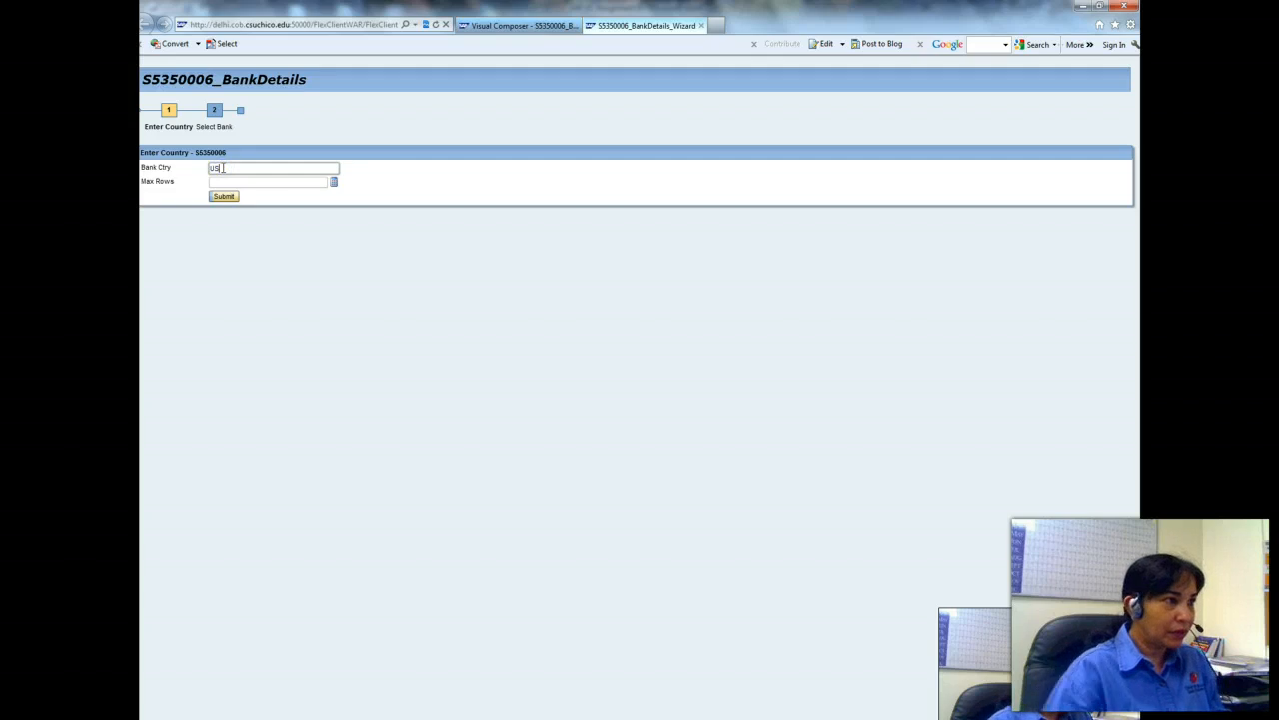
click(334, 183)
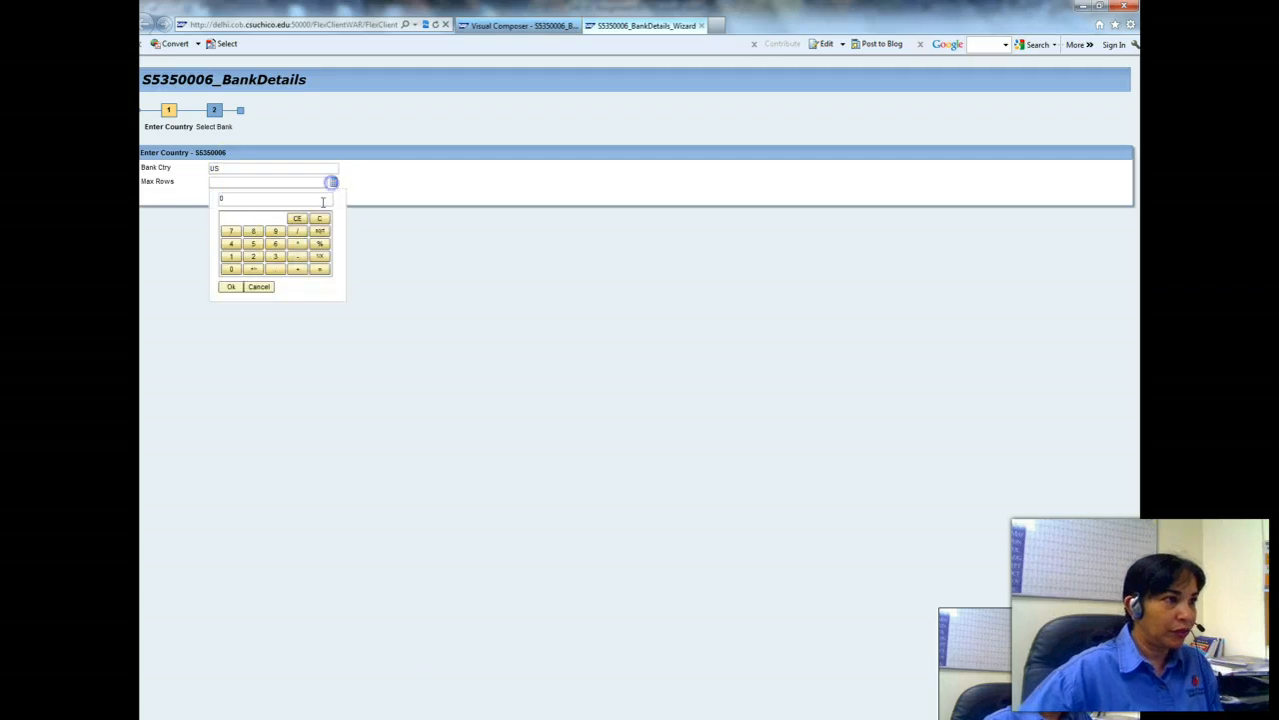
click(252, 245)
click(231, 287)
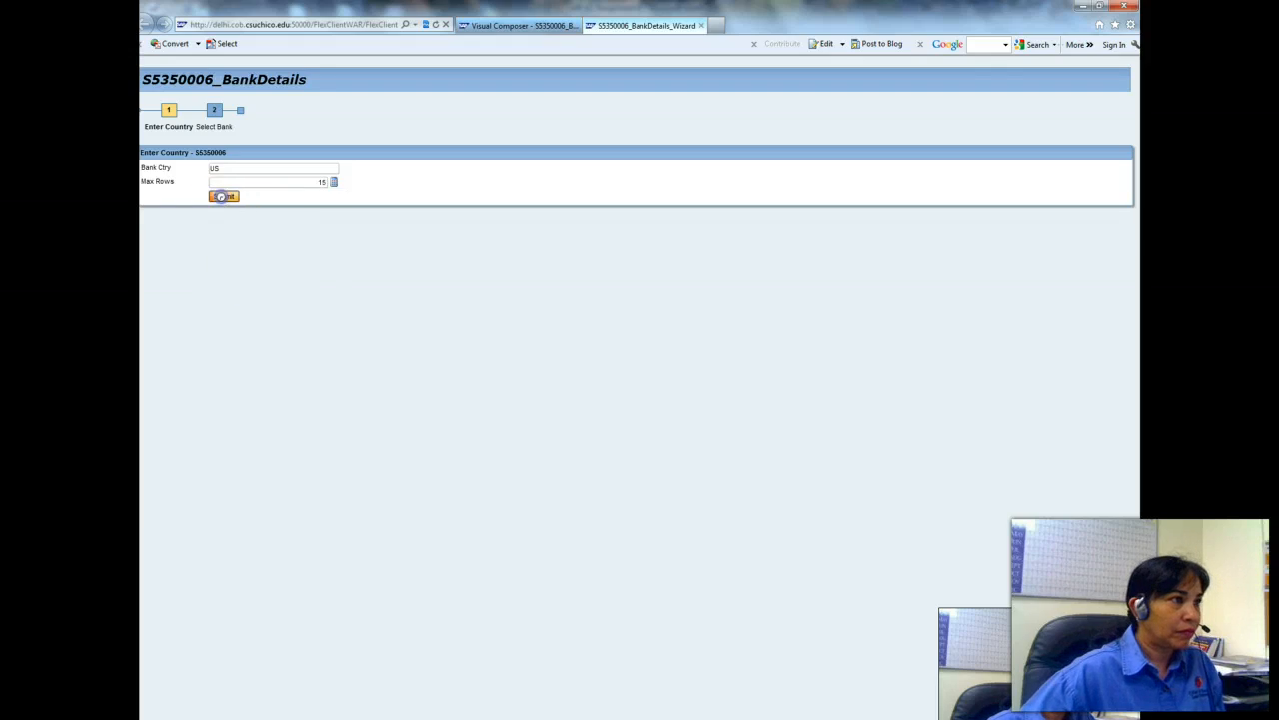
click(222, 197)
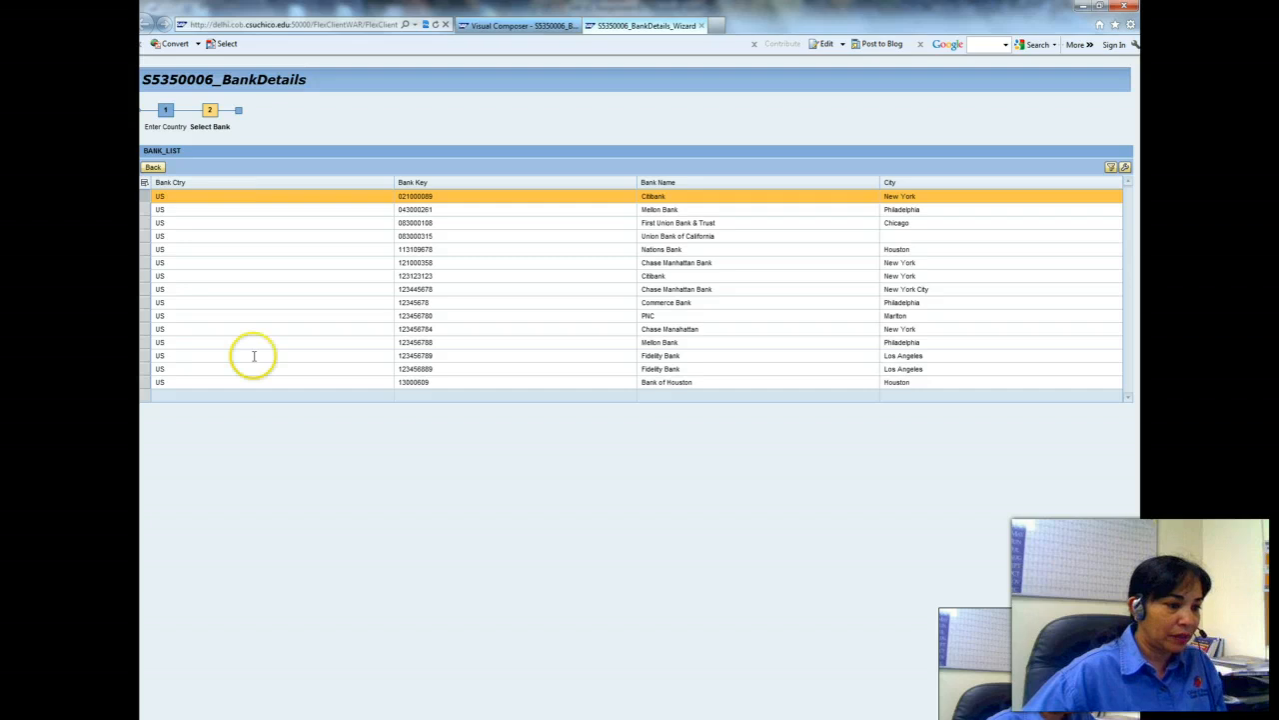
Check the Back button test in the Word assignment and try the wizard's Back button from Select Bank to Enter Country.
click(341, 716)
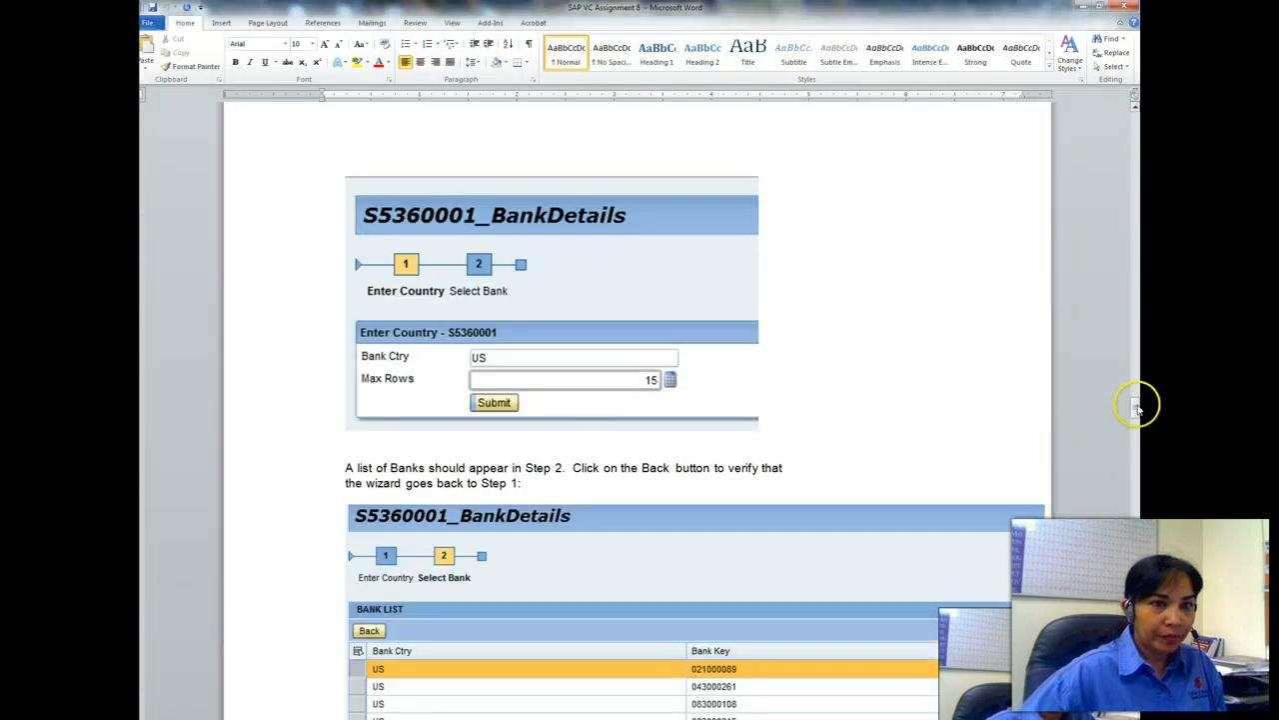
drag(1136, 405, 1137, 427)
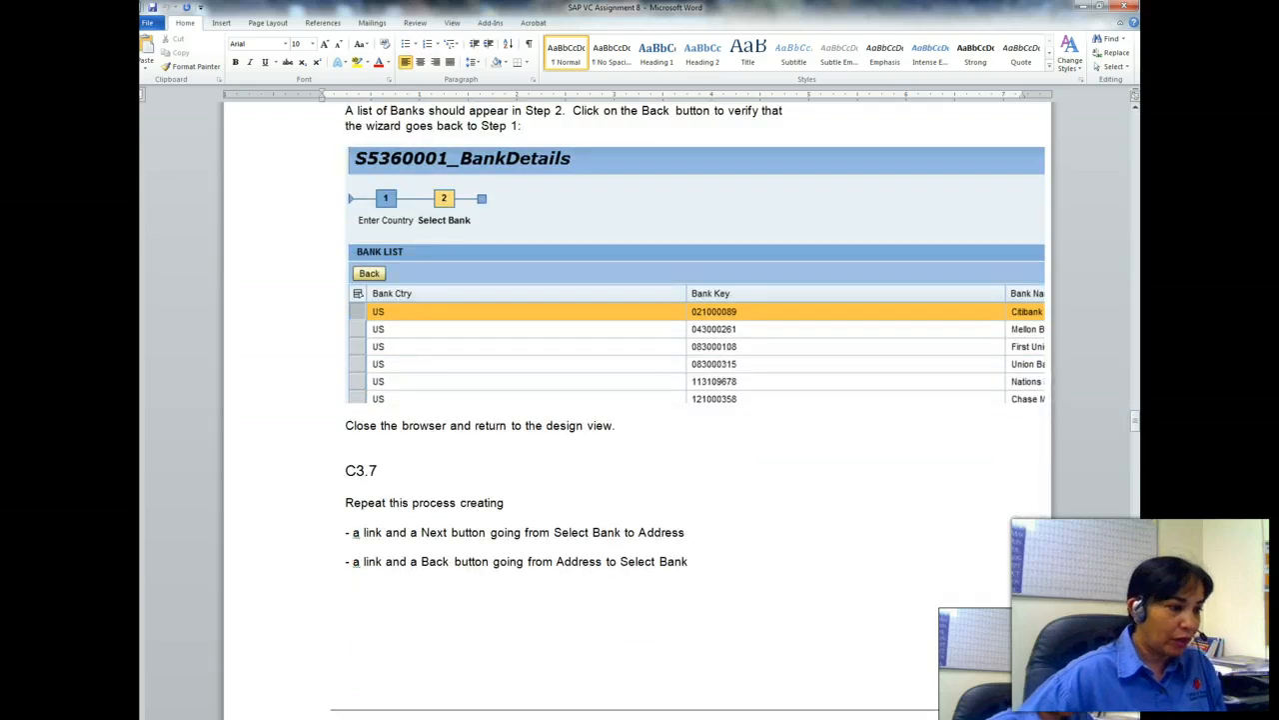
click(340, 678)
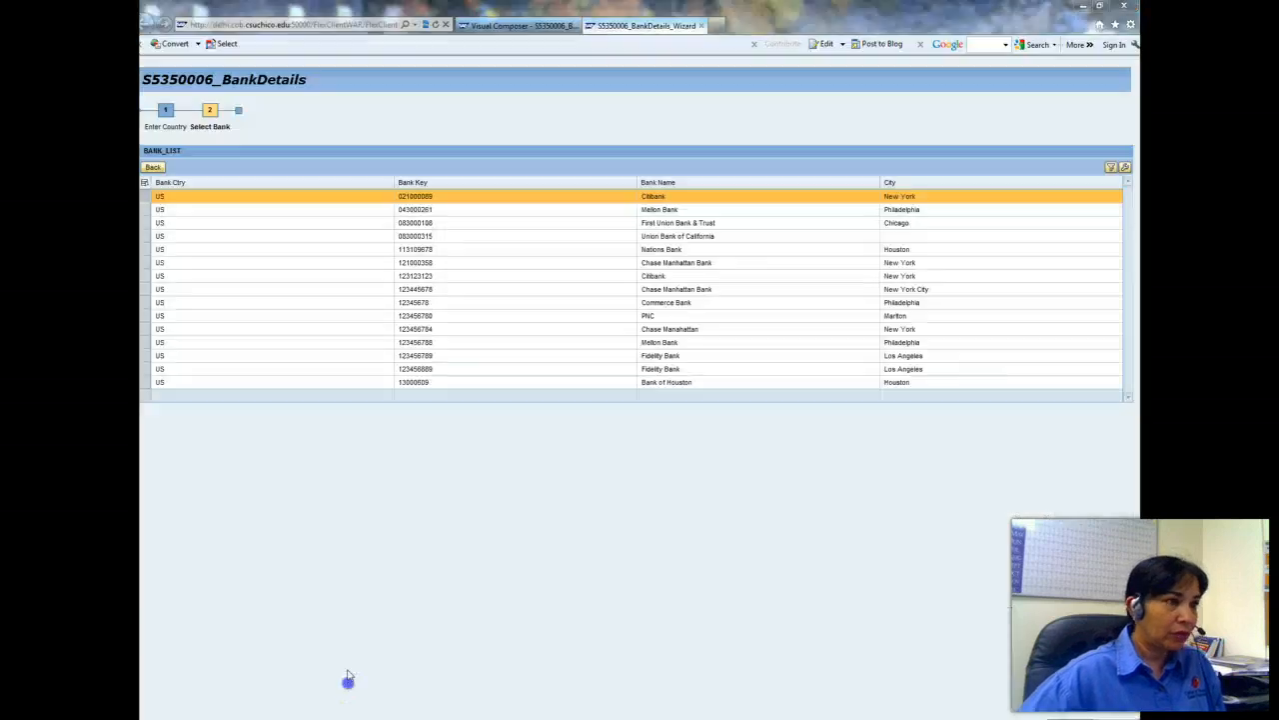
click(152, 166)
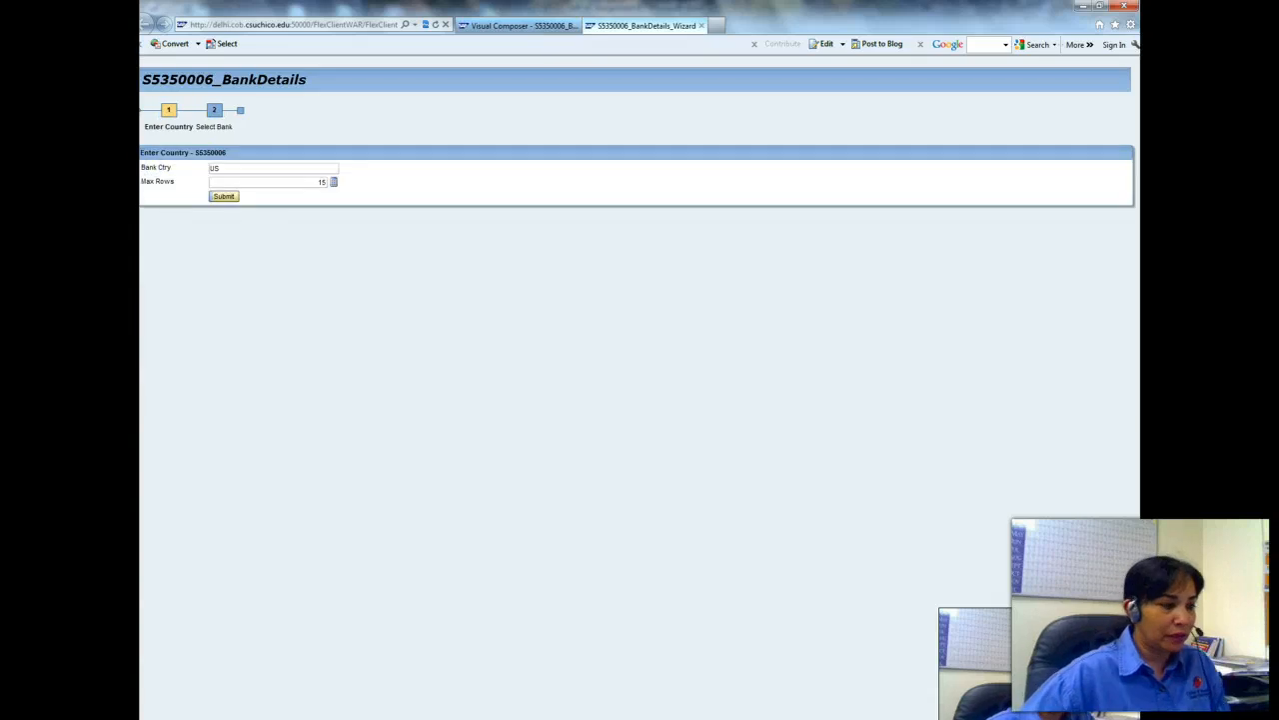
key(alt+Tab)
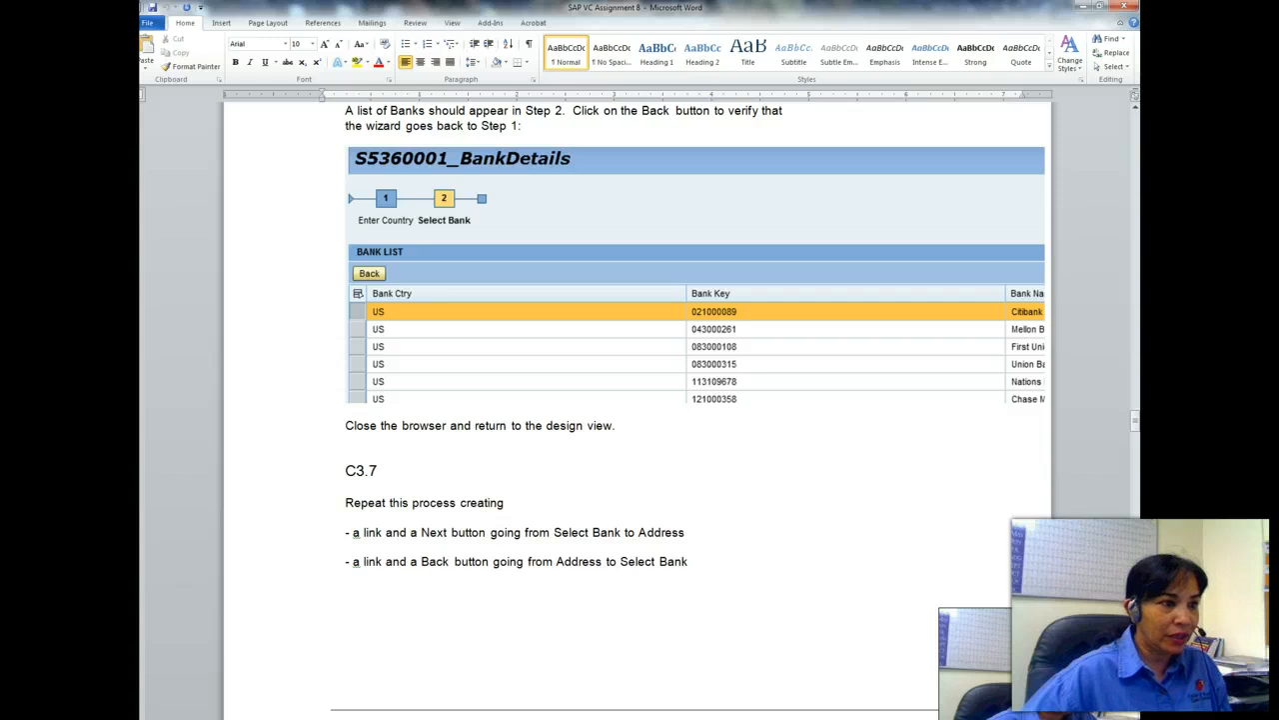
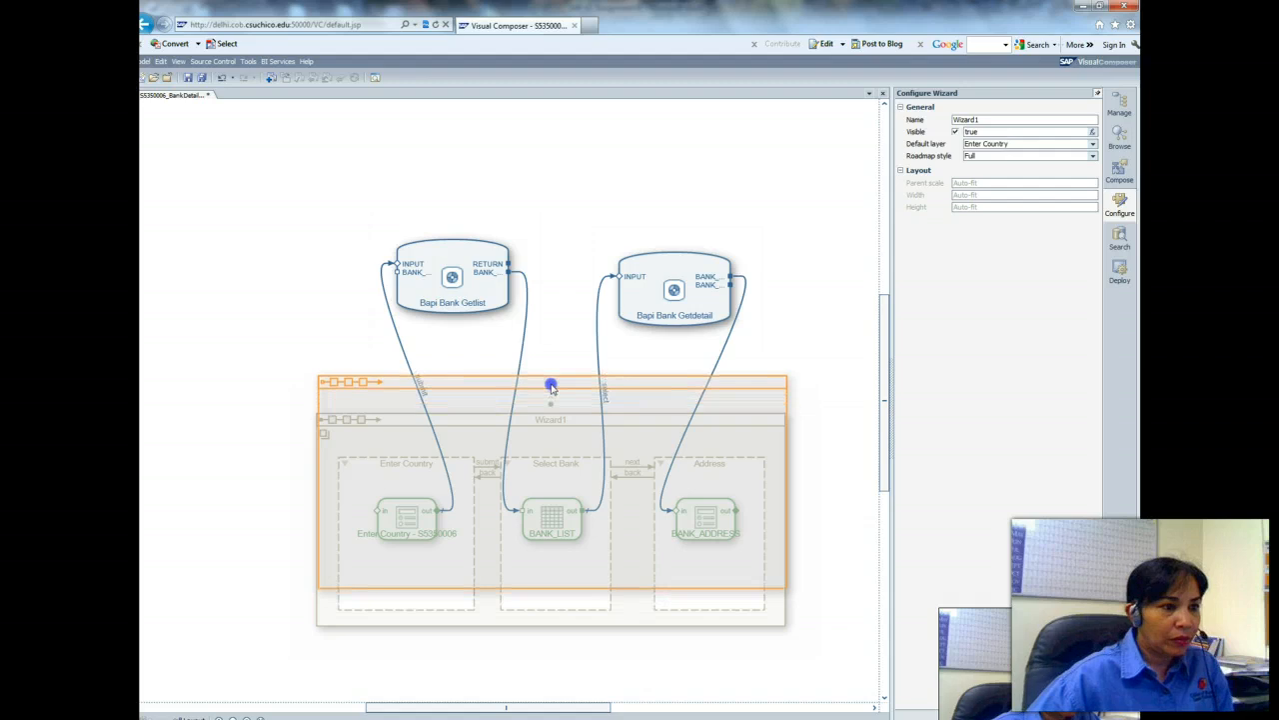
Extend Wizard1 downward in the Visual Composer design view and draw a transition from the Address layer to Enter Country.
drag(551, 595, 550, 640)
click(708, 421)
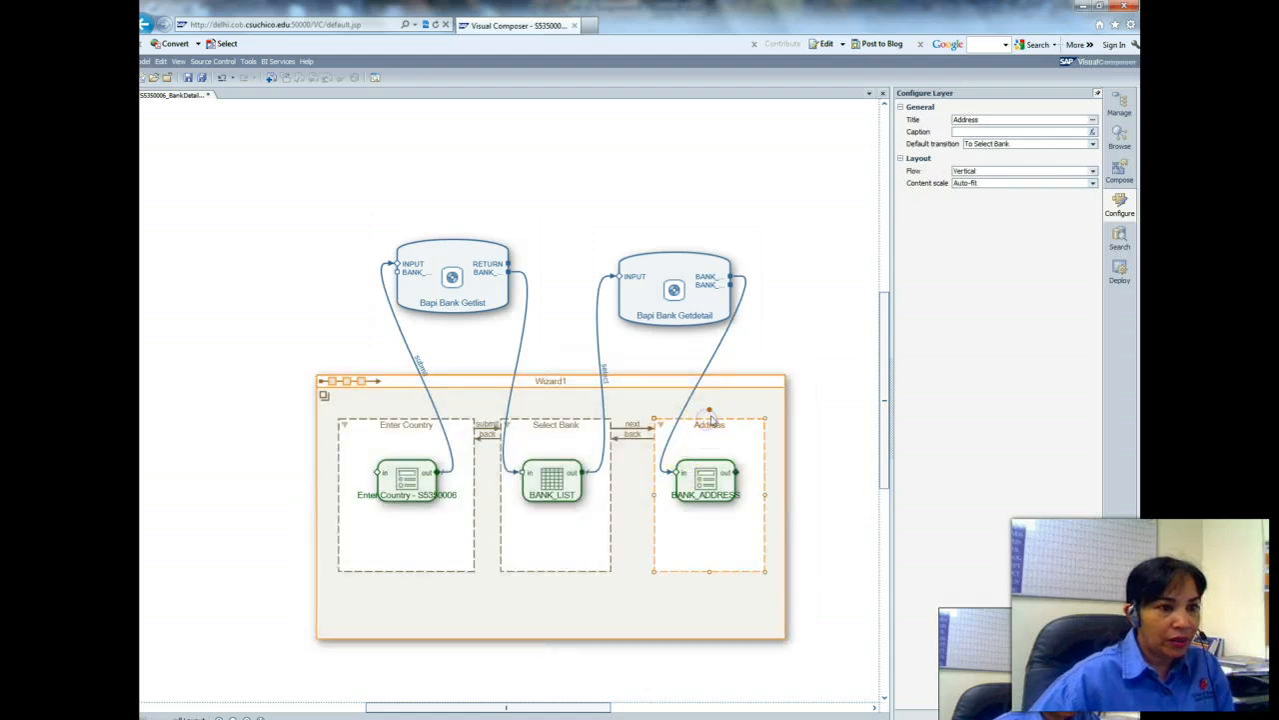
click(709, 412)
drag(668, 420, 336, 421)
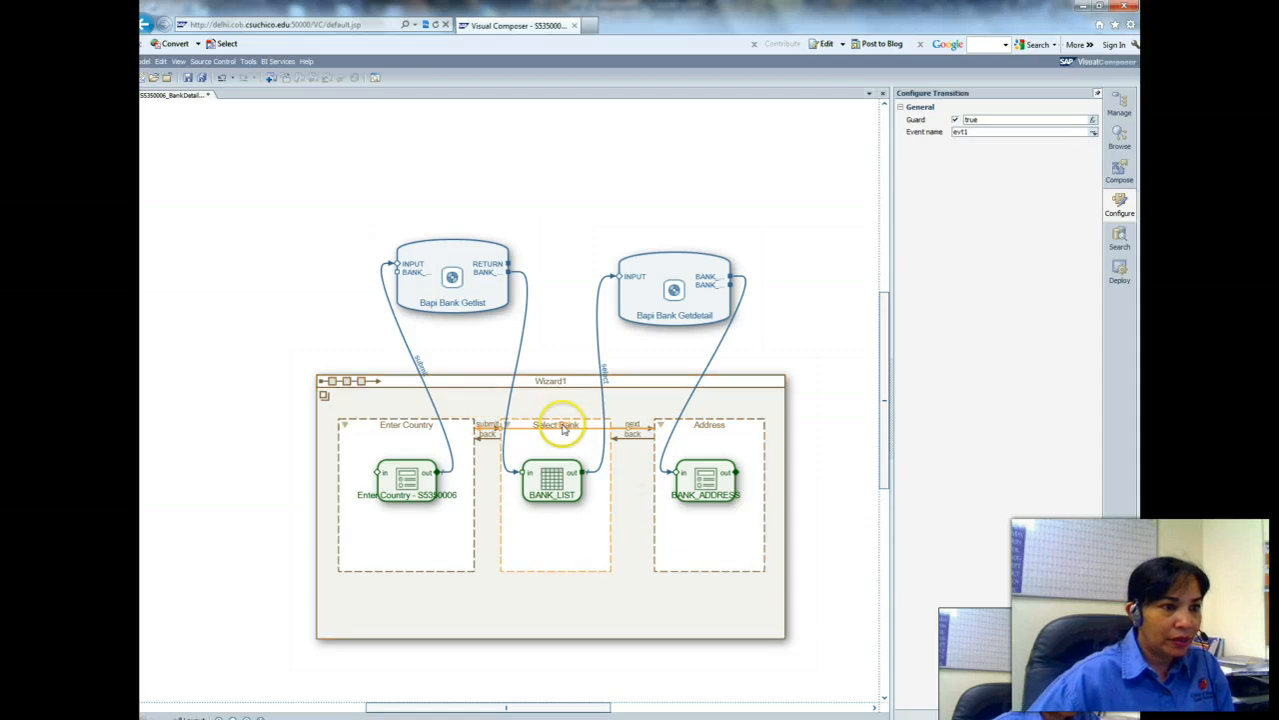
Move the Address, Select Bank and Enter Country layers lower inside Wizard1.
drag(673, 481, 666, 574)
drag(557, 546, 557, 572)
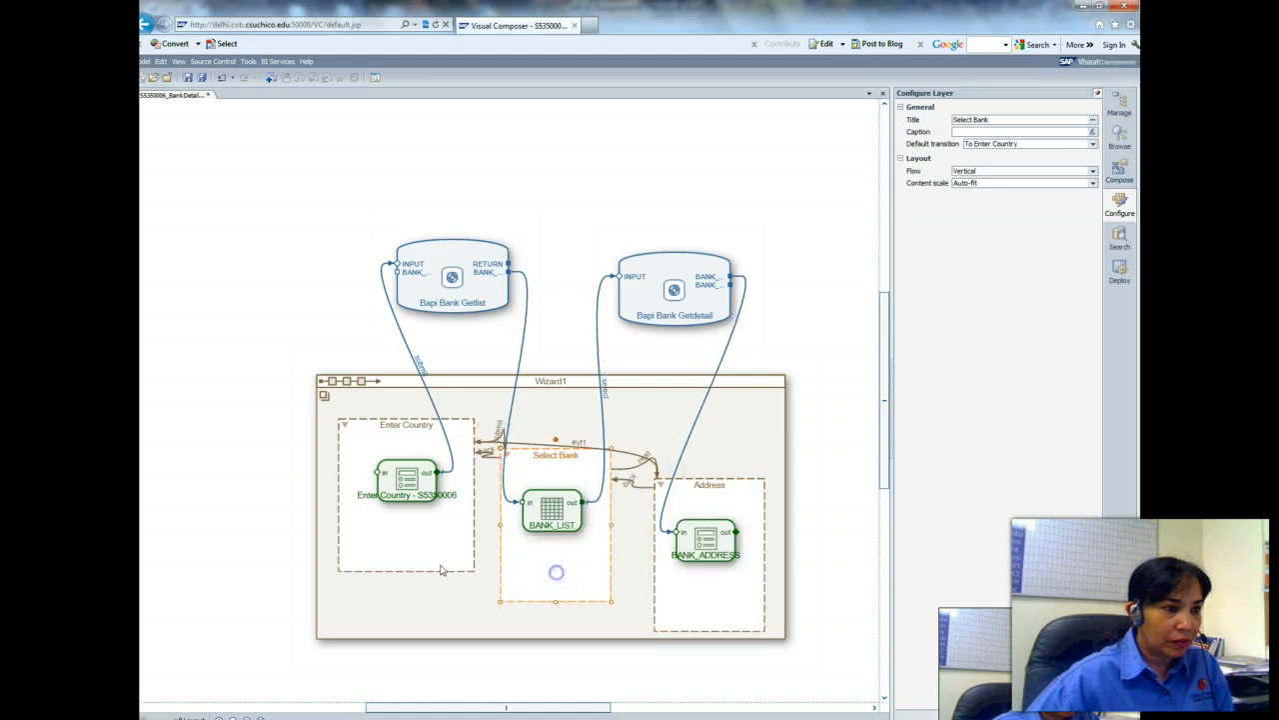
drag(407, 559, 407, 589)
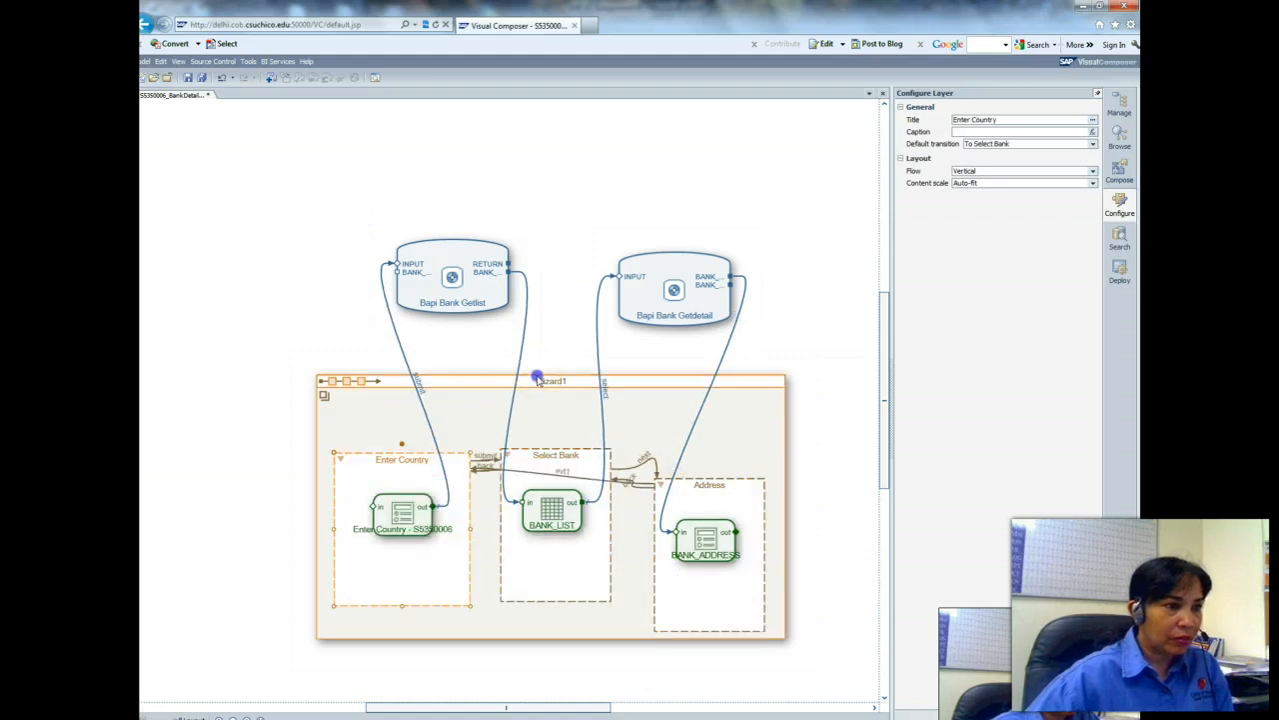
Move Wizard1 up toward the data services and enlarge it downward and to the left.
drag(538, 379, 539, 335)
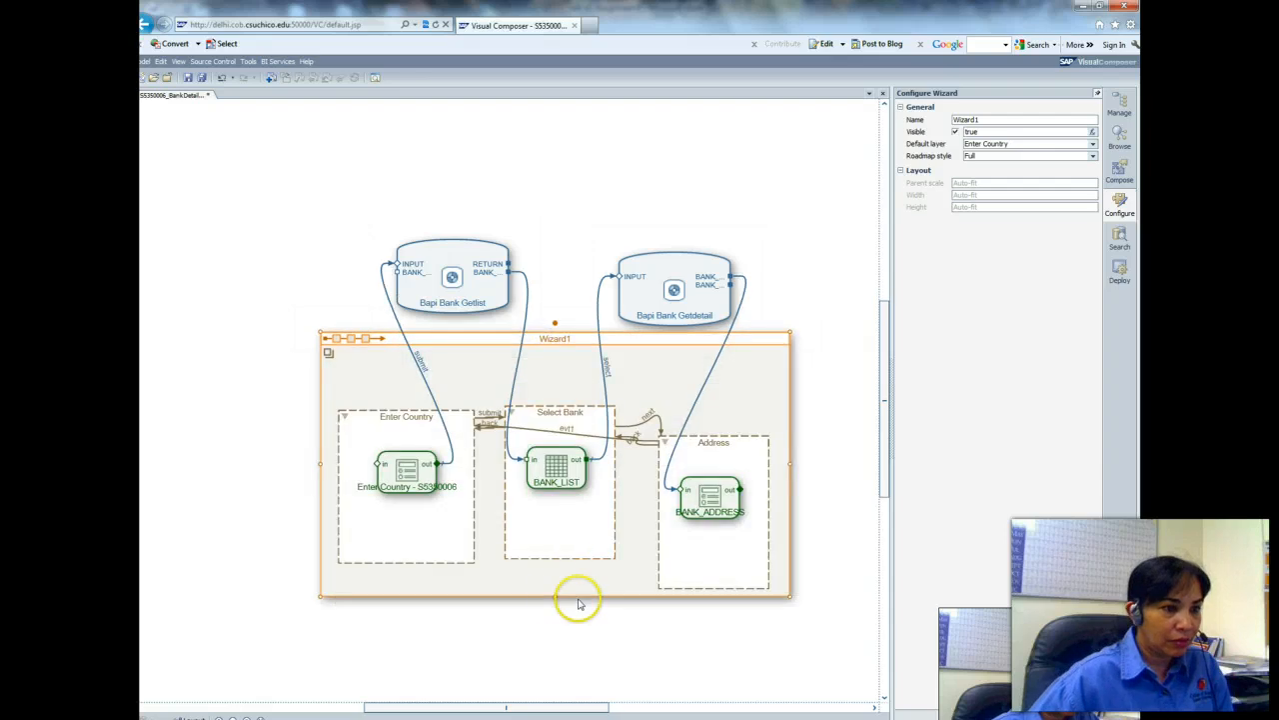
drag(552, 600, 626, 622)
click(447, 586)
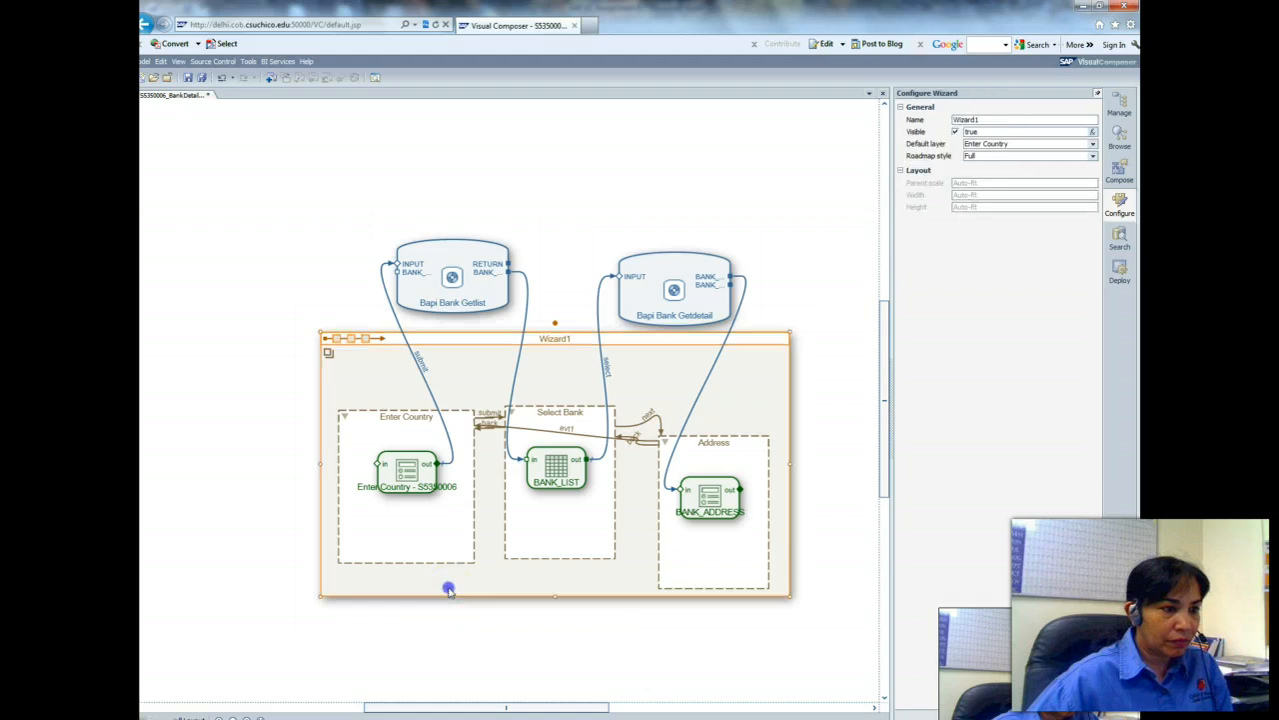
drag(556, 596, 558, 634)
drag(323, 503, 240, 505)
Move the Bapi Bank Getlist and Bapi Bank Getdetail services higher, and raise Wizard1 while extending its lower edge.
drag(443, 251, 465, 164)
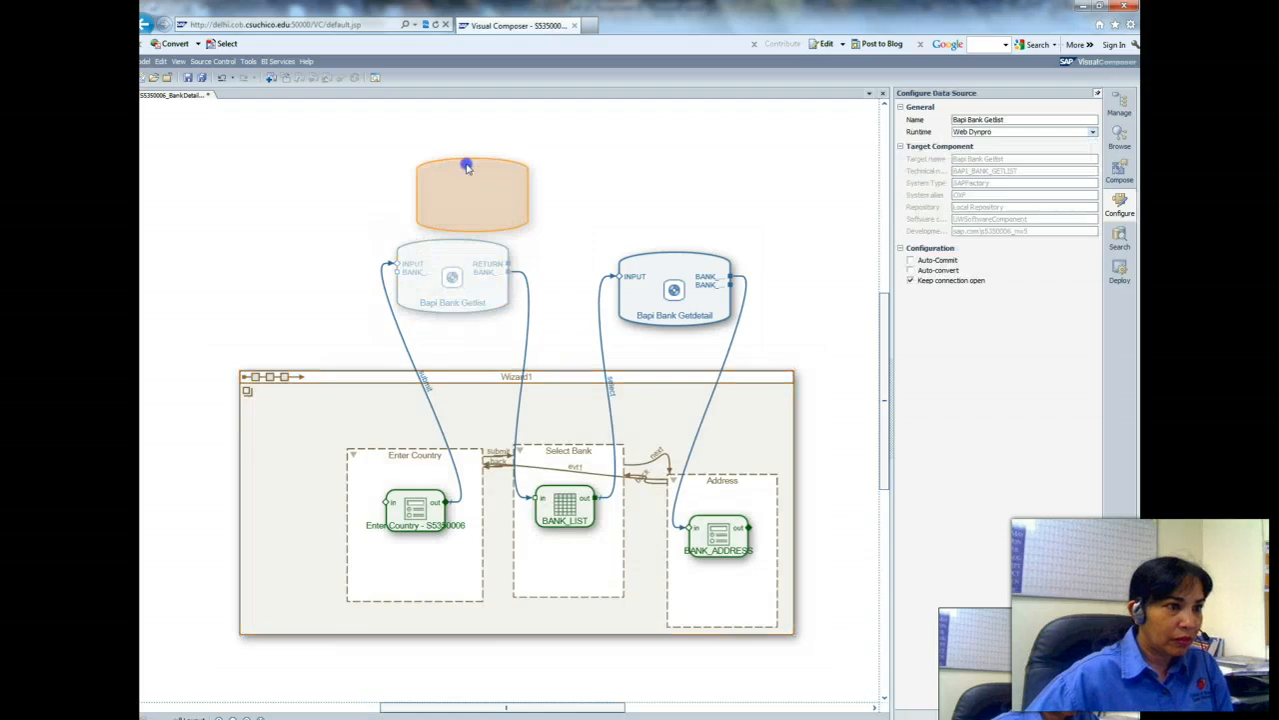
drag(675, 262, 677, 150)
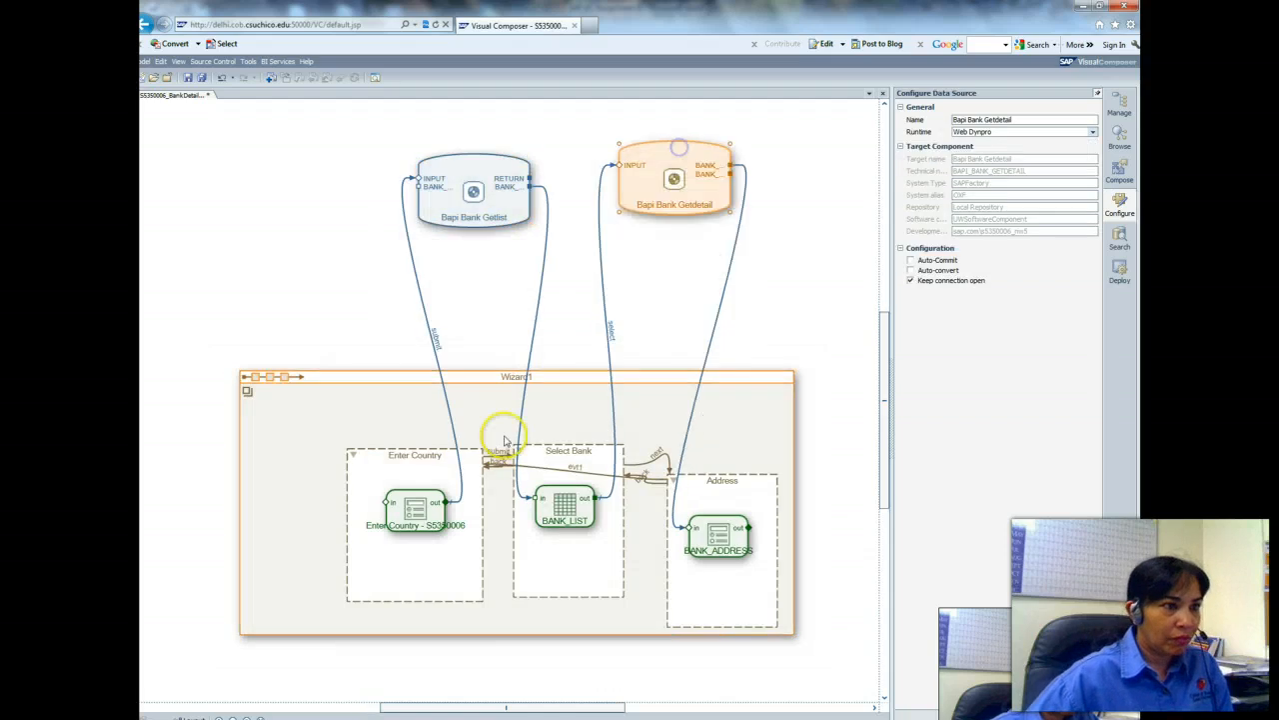
click(557, 385)
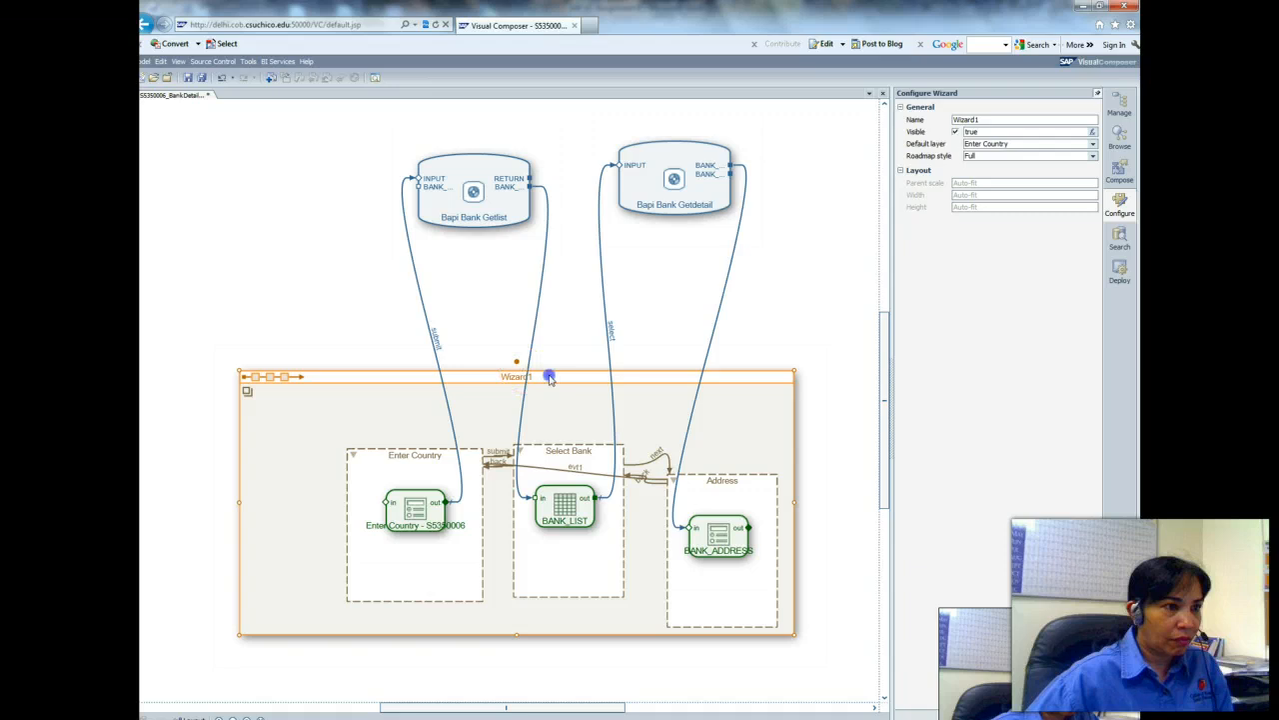
drag(550, 371, 551, 323)
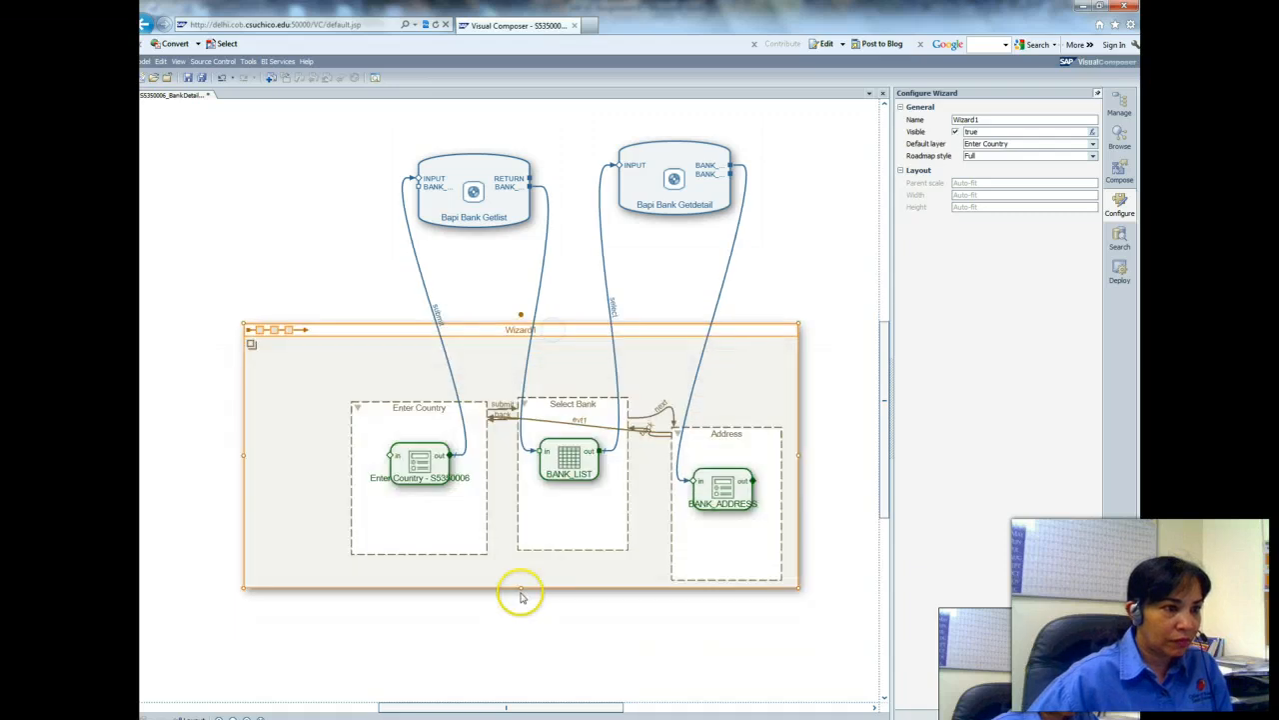
drag(521, 594, 530, 660)
Spread out the wizard layers by lowering Select Bank and Address and moving Enter Country down and to the left.
drag(580, 504, 580, 581)
click(451, 560)
drag(451, 560, 449, 597)
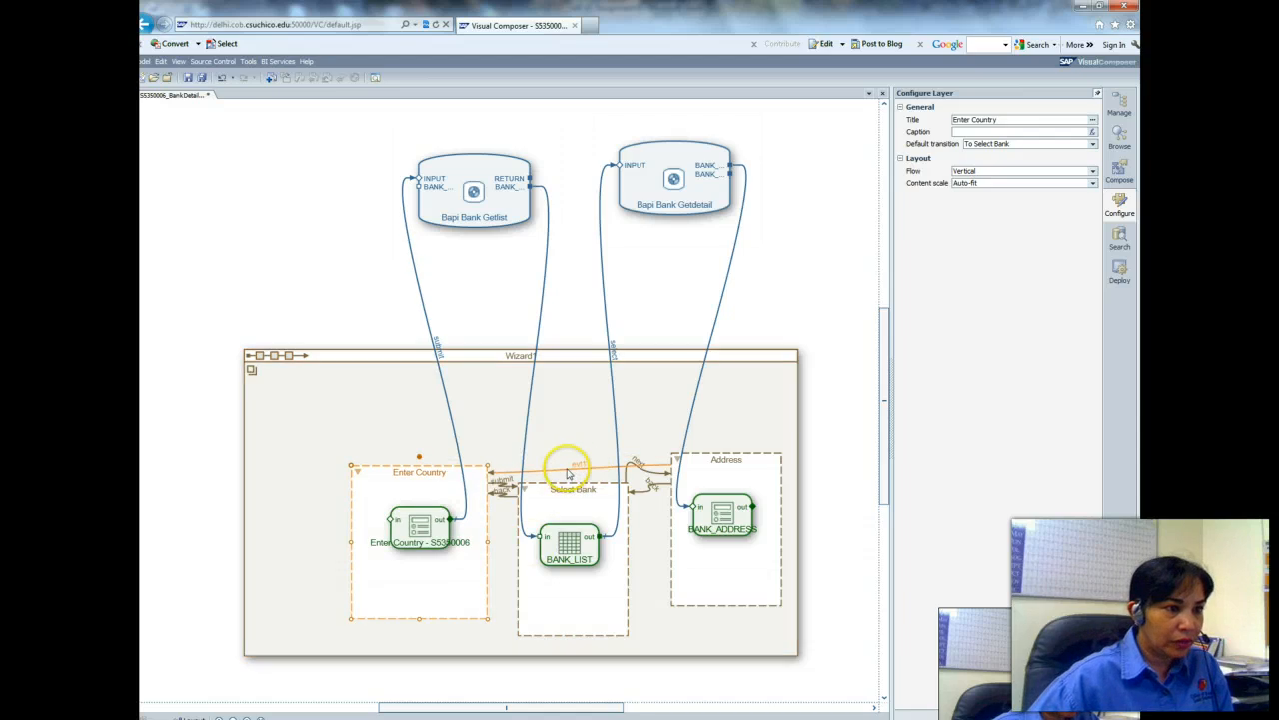
drag(400, 489, 318, 490)
drag(726, 548, 736, 594)
Raise and extend Wizard1, and move the Select Bank layer below the transition running from Address to Enter Country.
click(657, 336)
drag(657, 342, 652, 290)
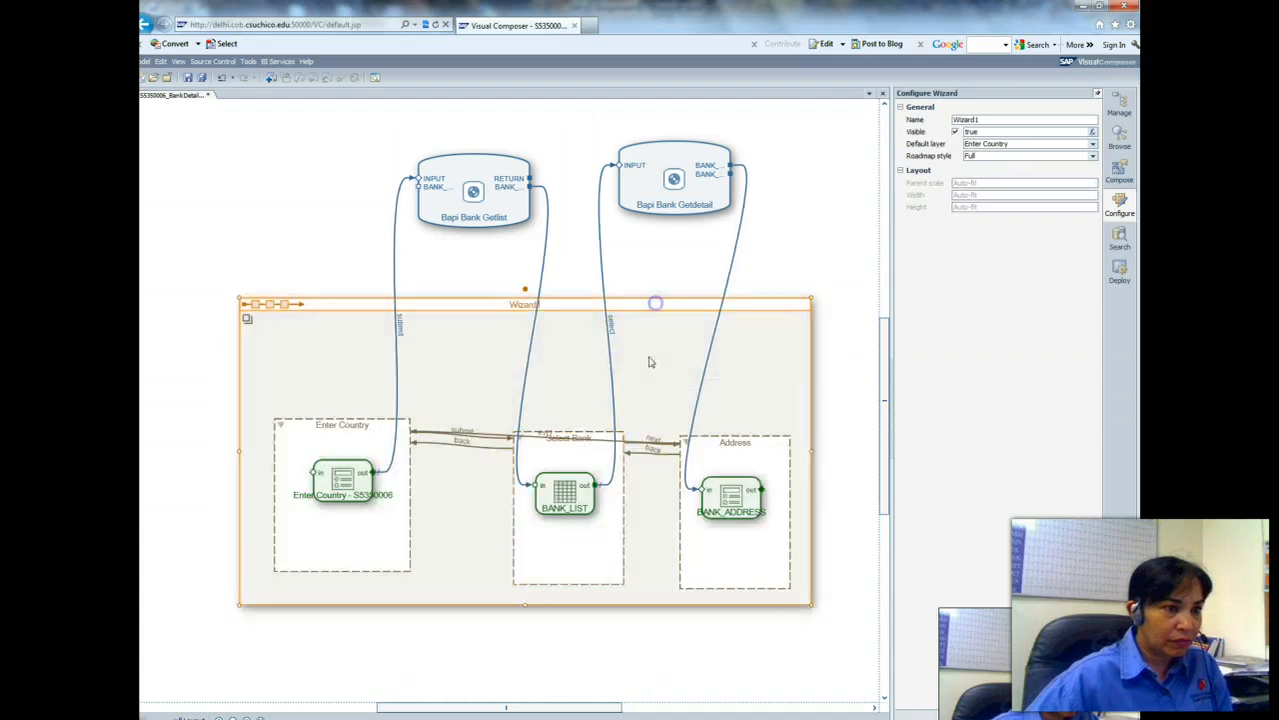
click(571, 534)
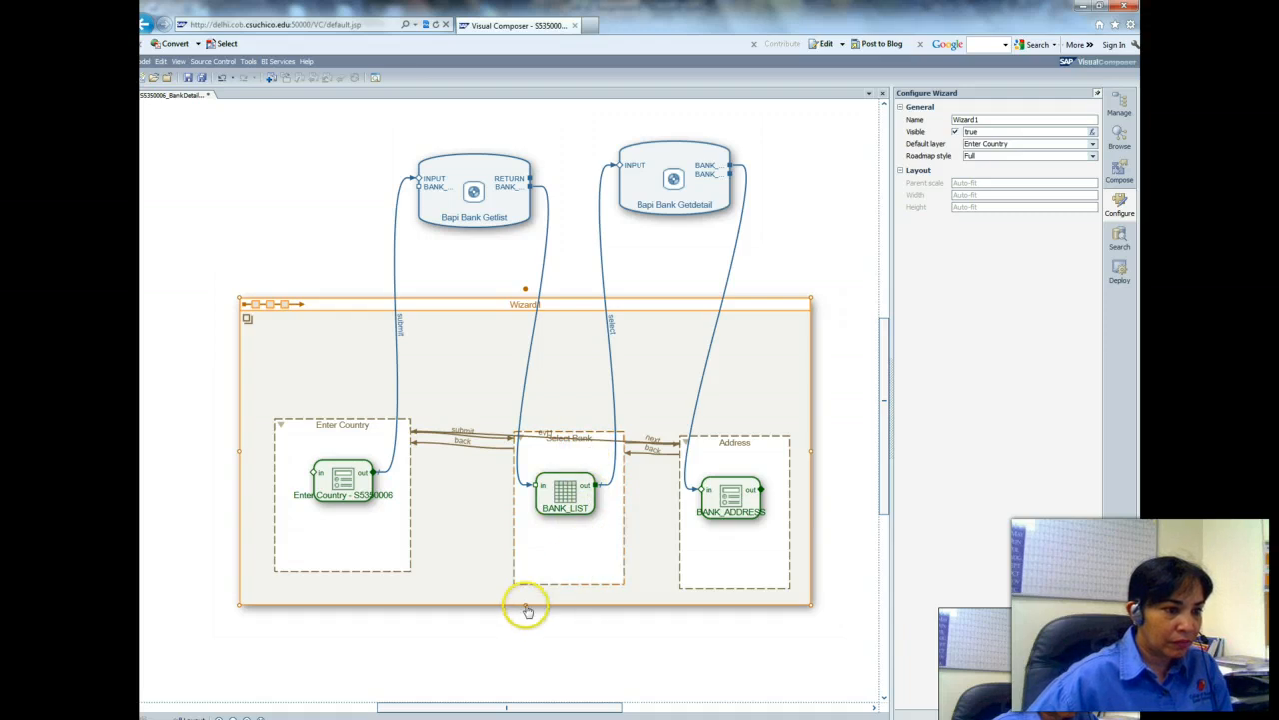
drag(527, 608, 525, 647)
click(568, 554)
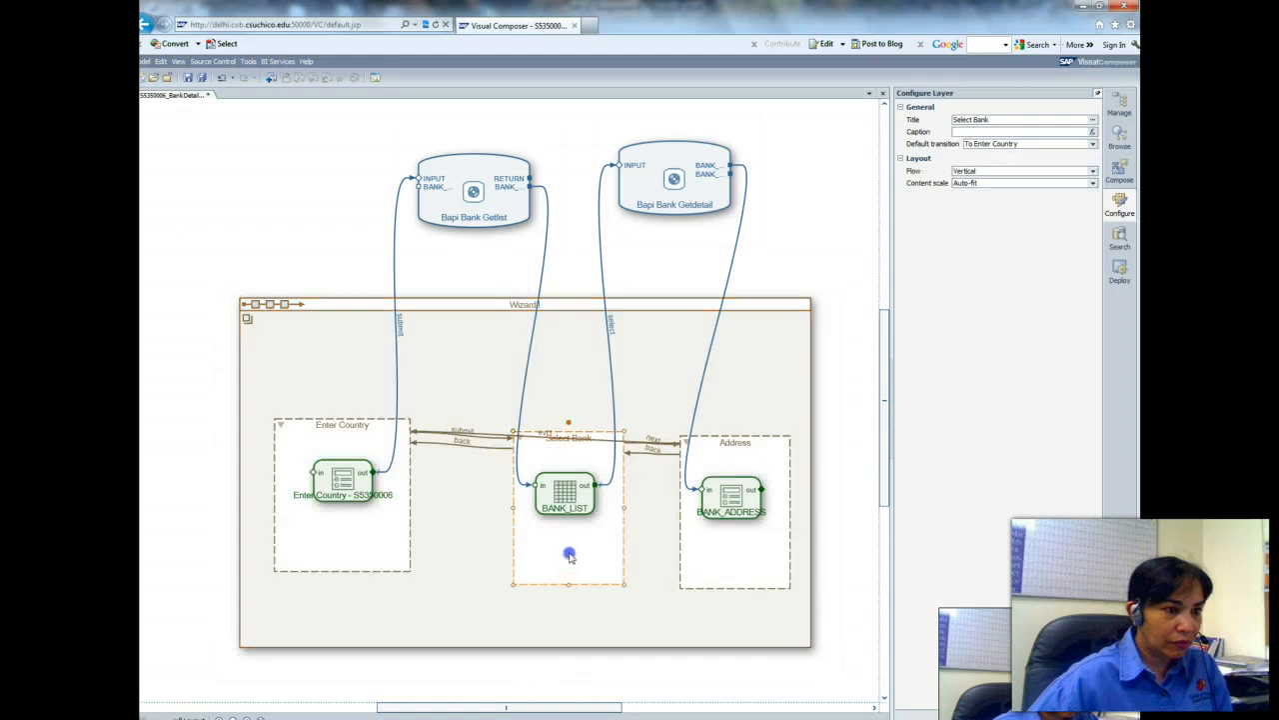
drag(569, 554, 570, 589)
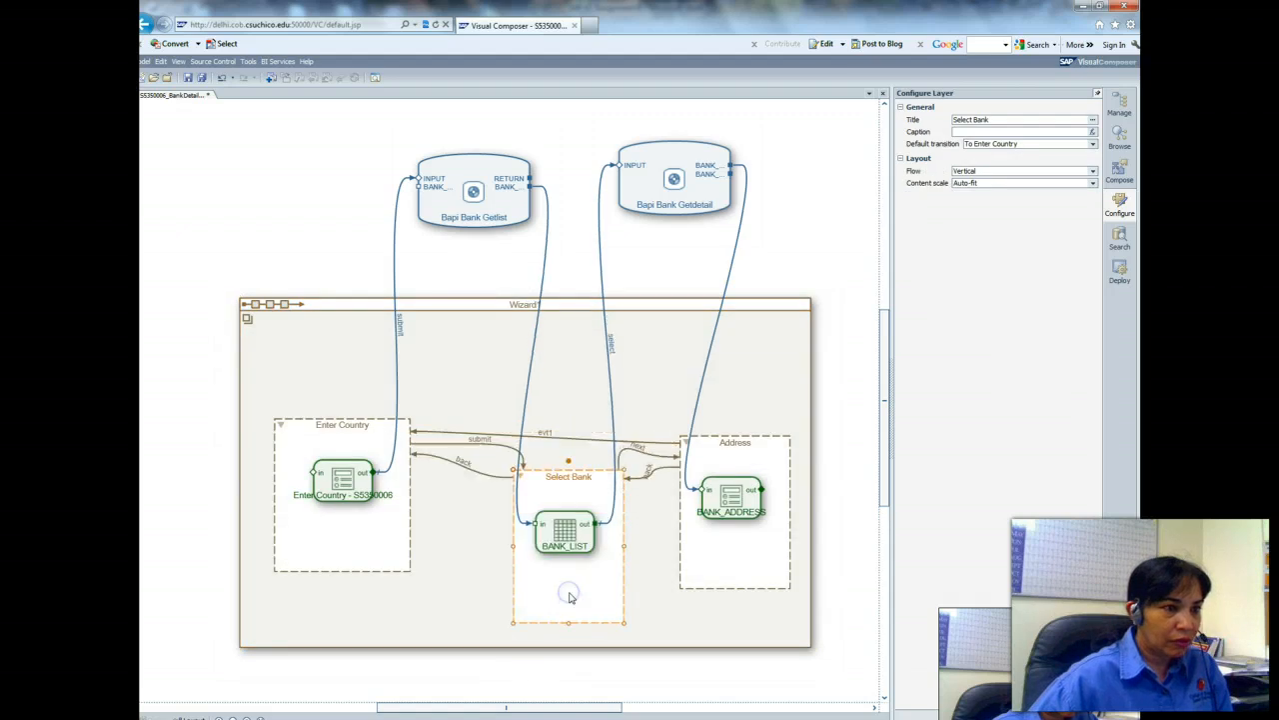
Set the event name of the transition from Address to Enter Country to "start over".
click(544, 438)
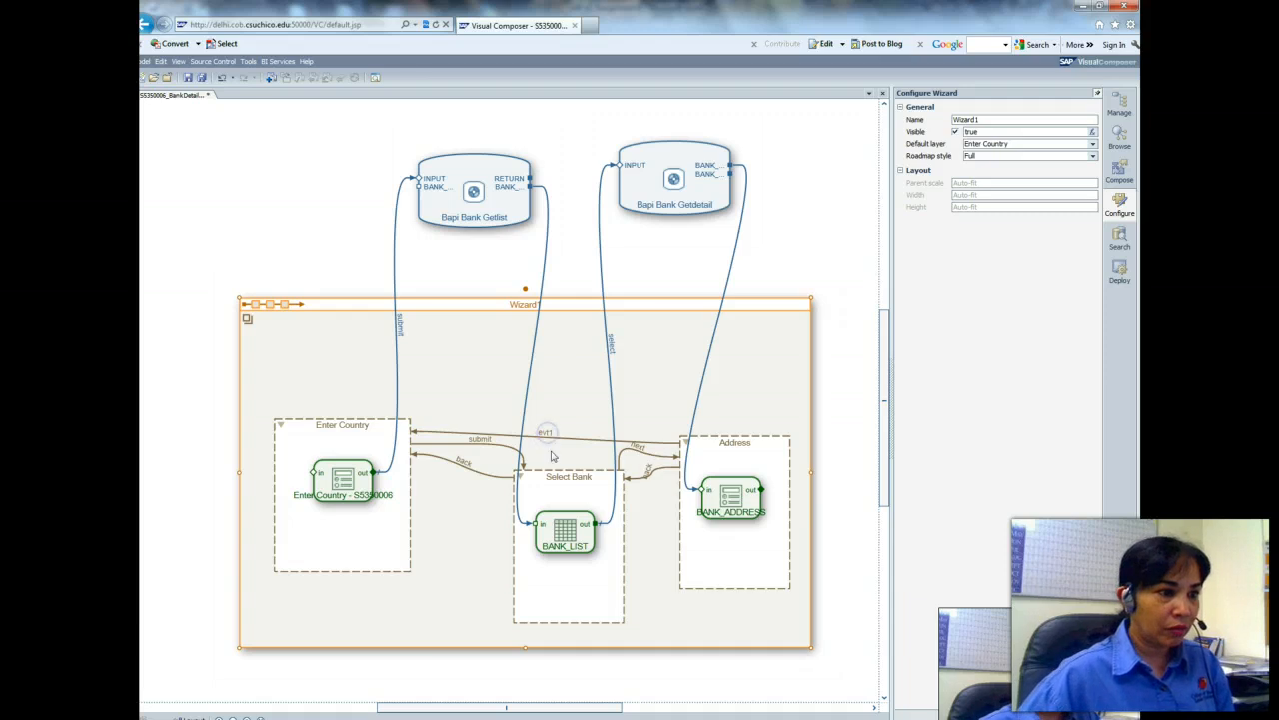
click(658, 582)
click(581, 438)
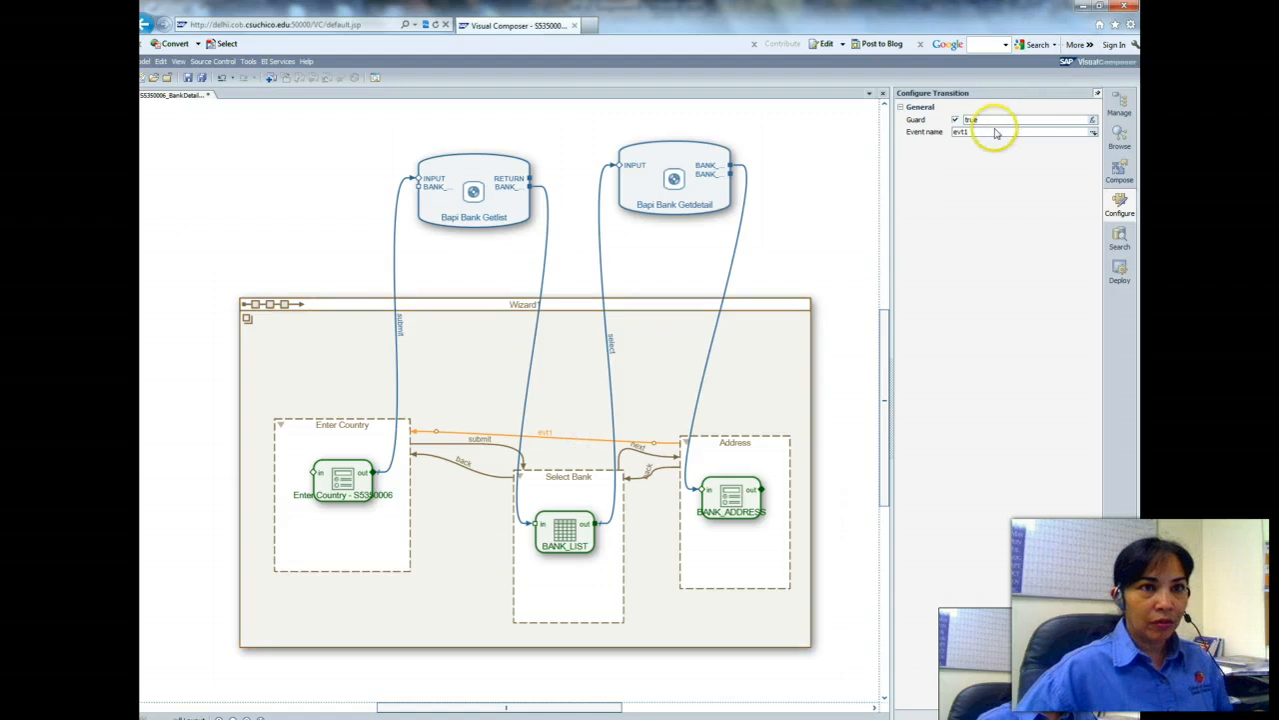
click(995, 133)
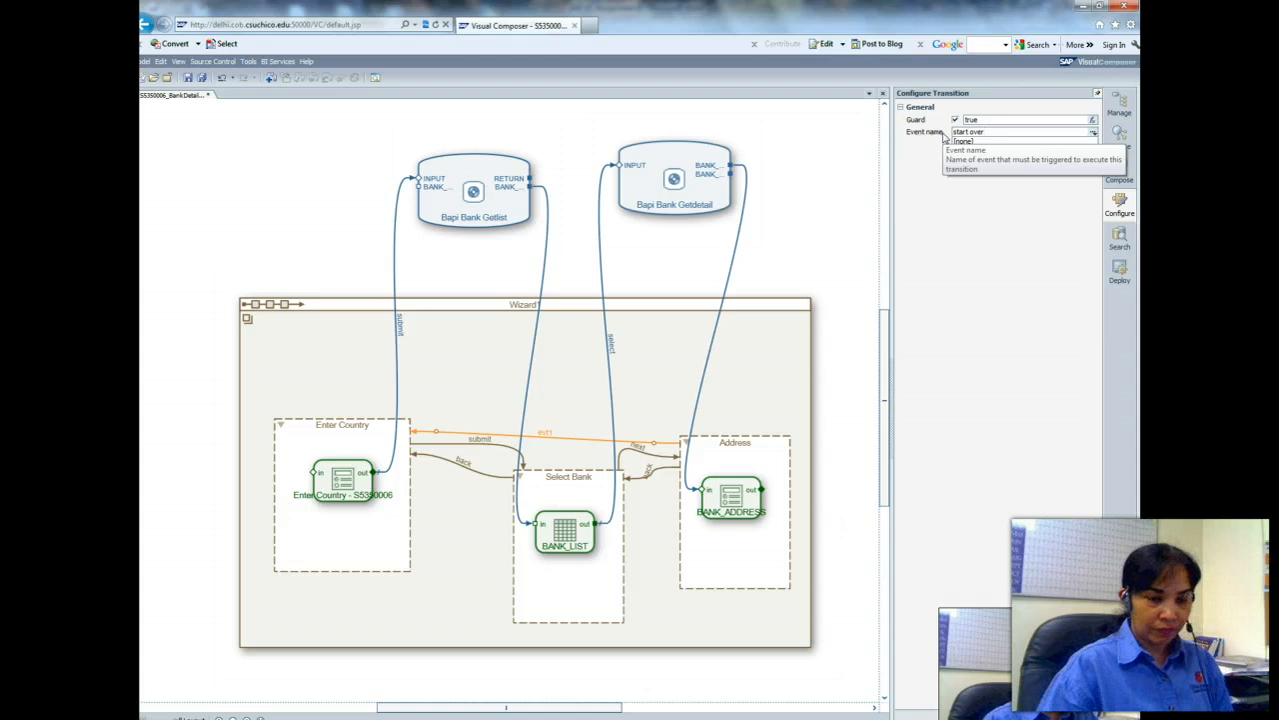
click(961, 227)
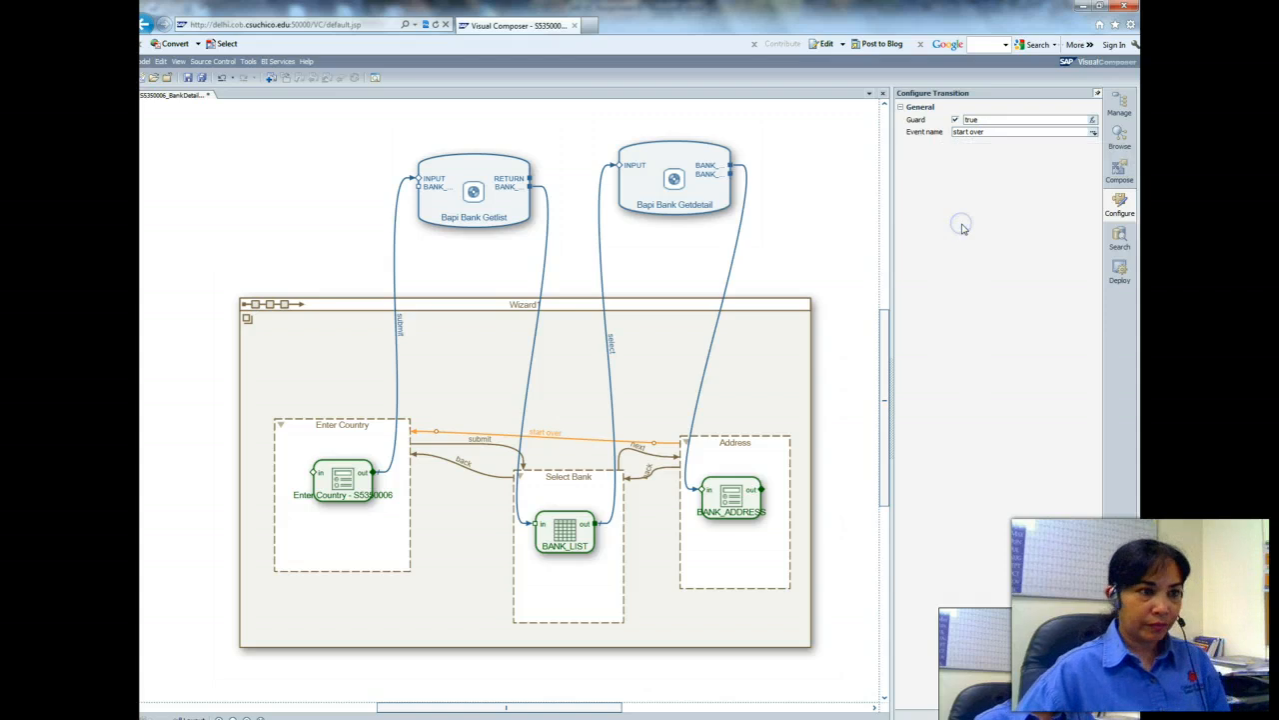
Switch to the Word assignment and review section C3.8, the final model and the BankDetails wizard layout pictures.
click(565, 441)
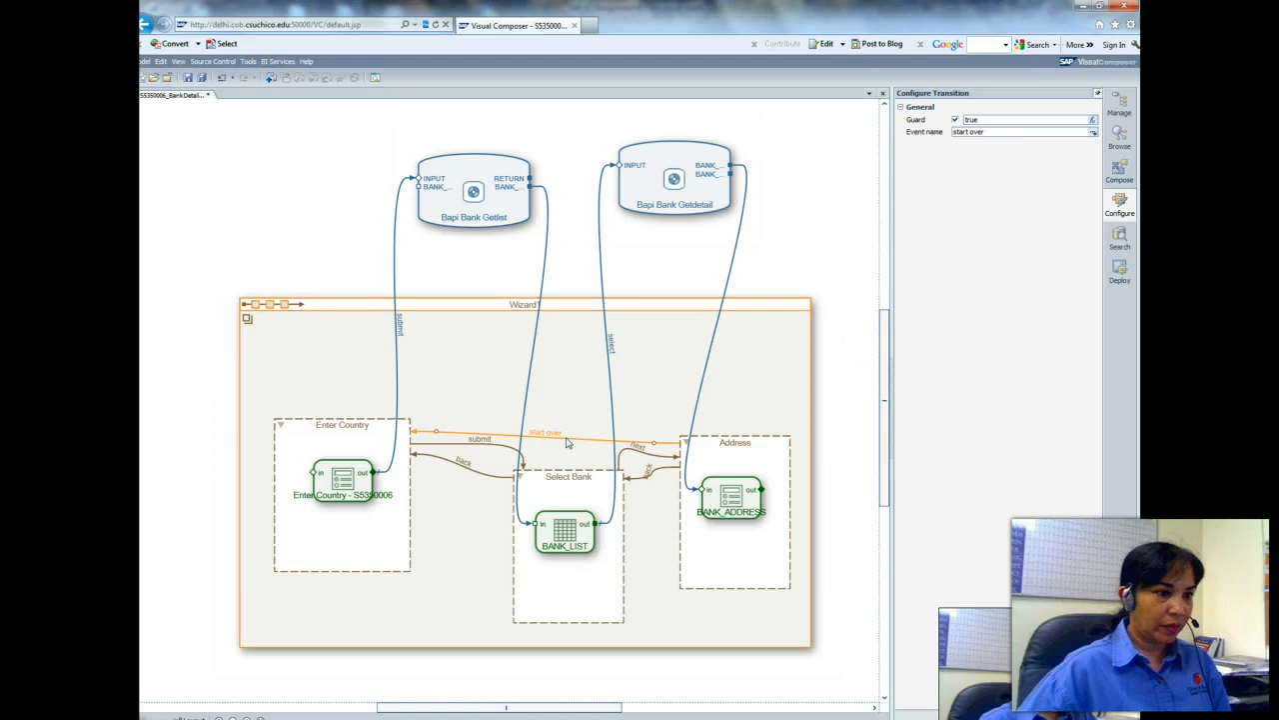
click(334, 718)
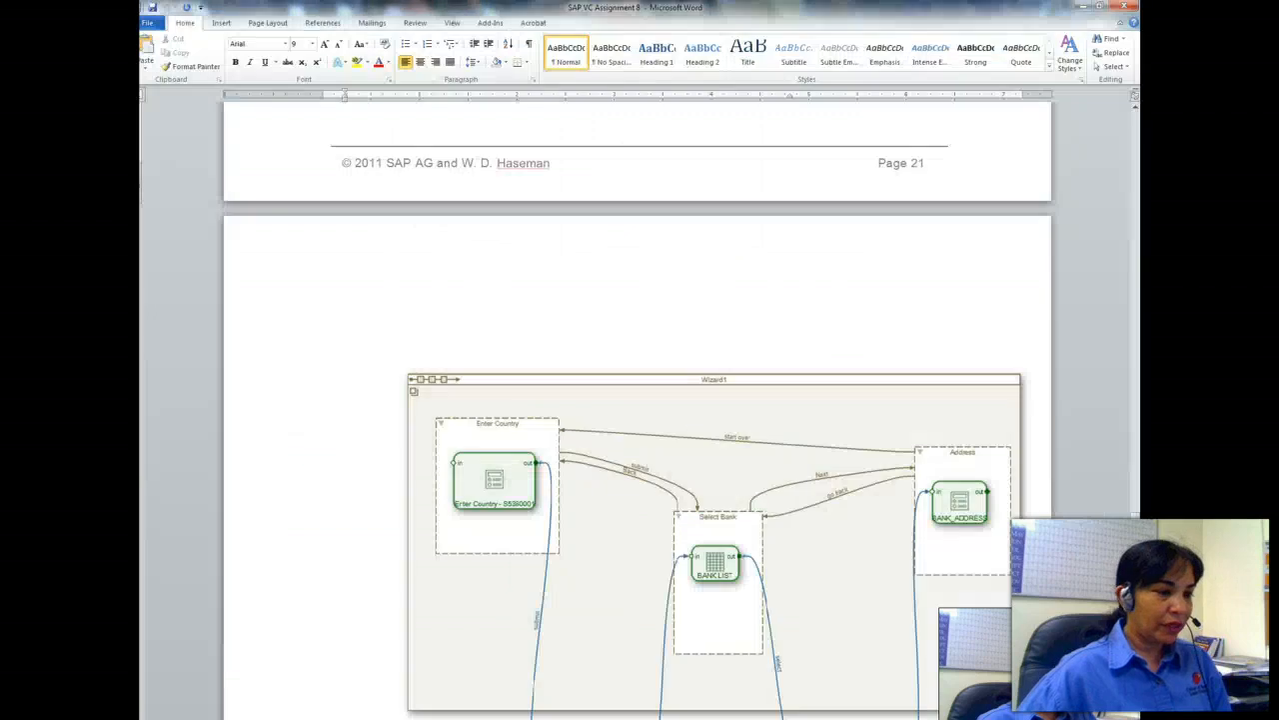
mouse_move(1136, 509)
mouse_down()
mouse_move(1139, 494)
mouse_move(1139, 506)
mouse_up()
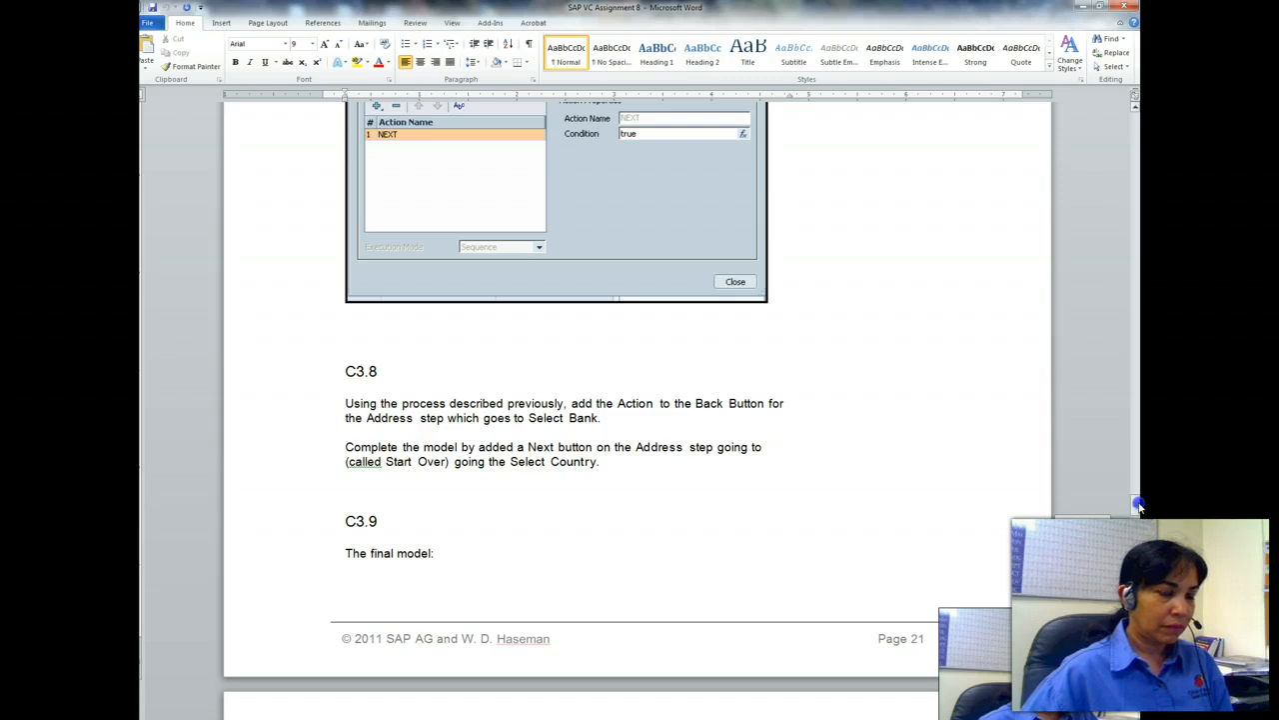
drag(1137, 507, 1138, 548)
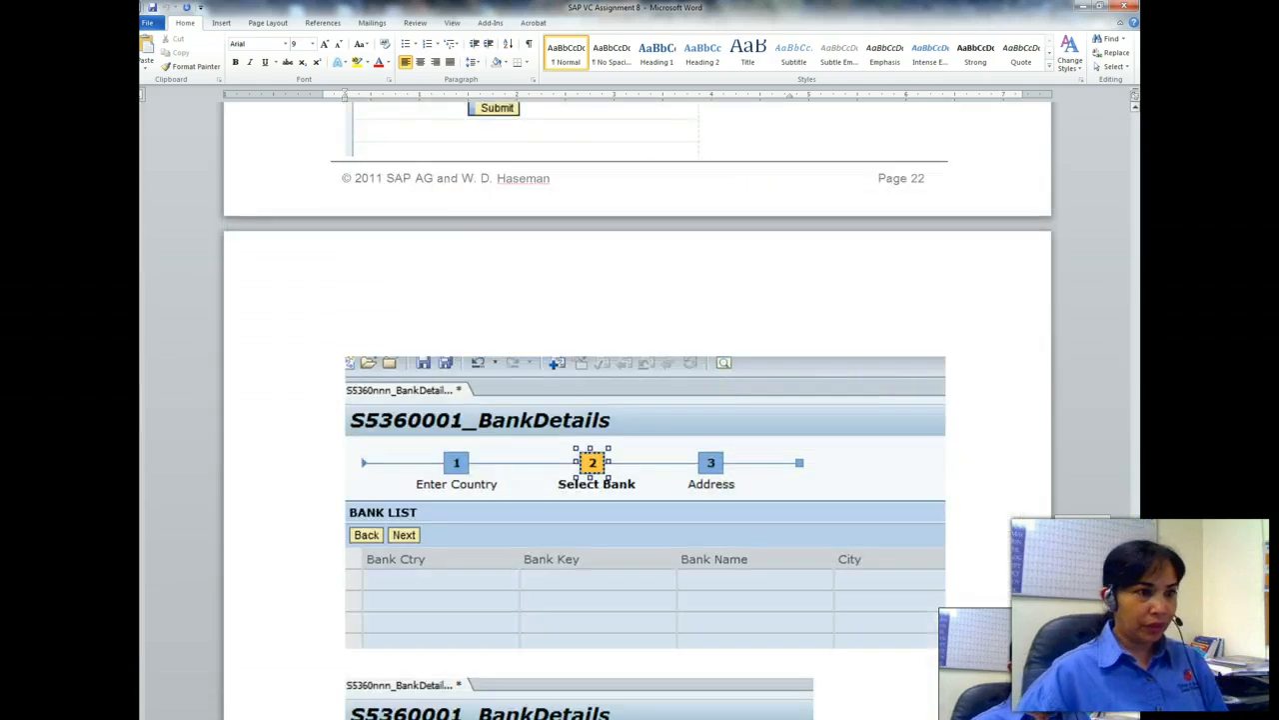
scroll(639, 400, down, 5)
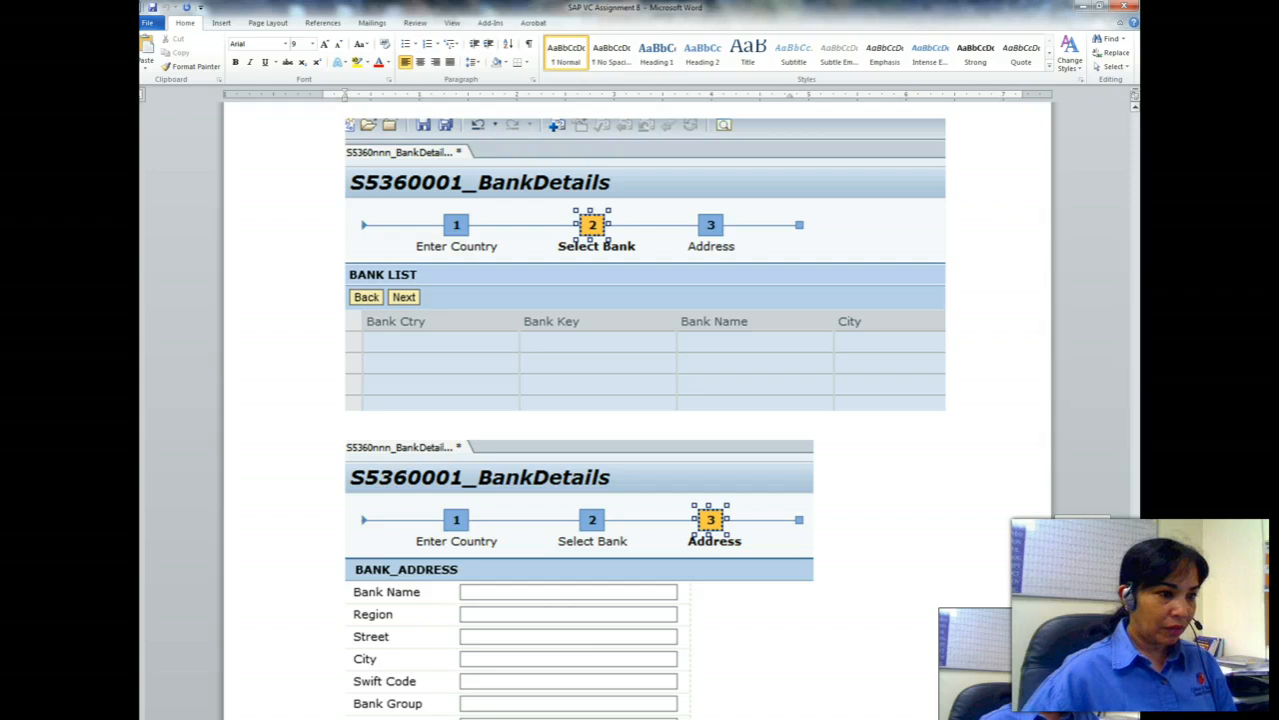
scroll(640, 399, down, 8)
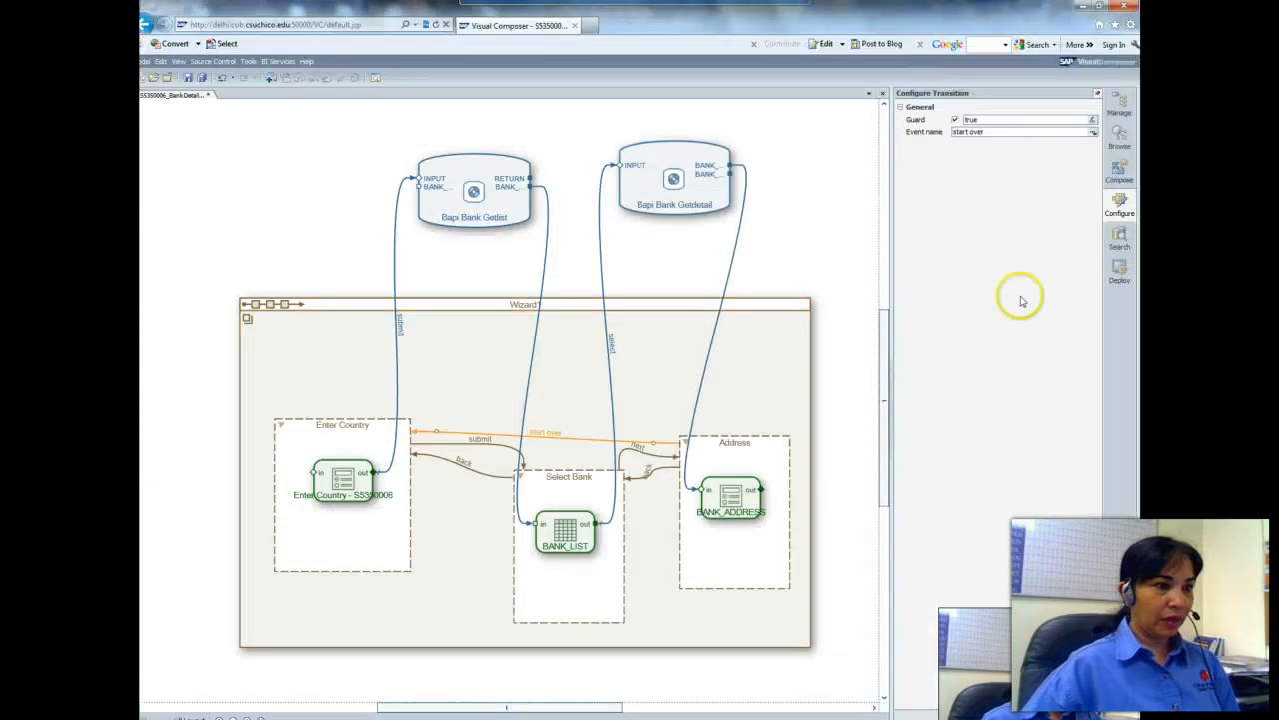
In the layout of the Address wizard step, add a button below Addr No with the text "Back".
click(750, 467)
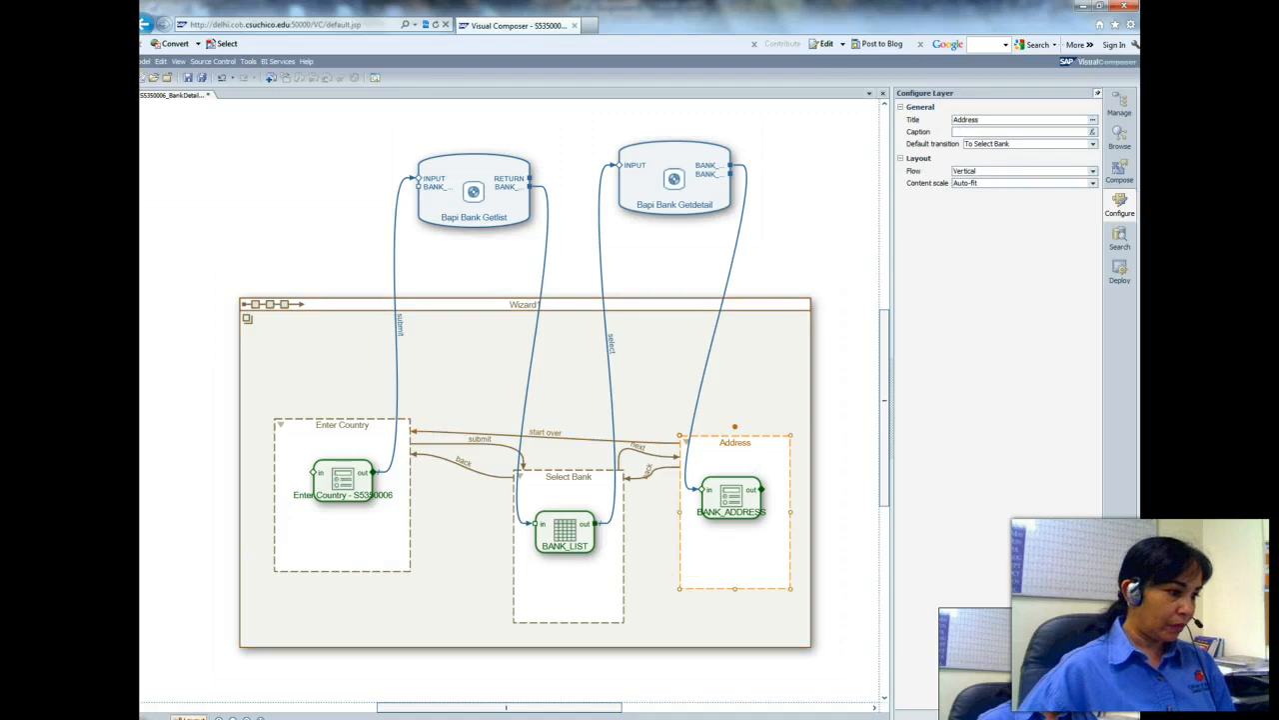
click(185, 715)
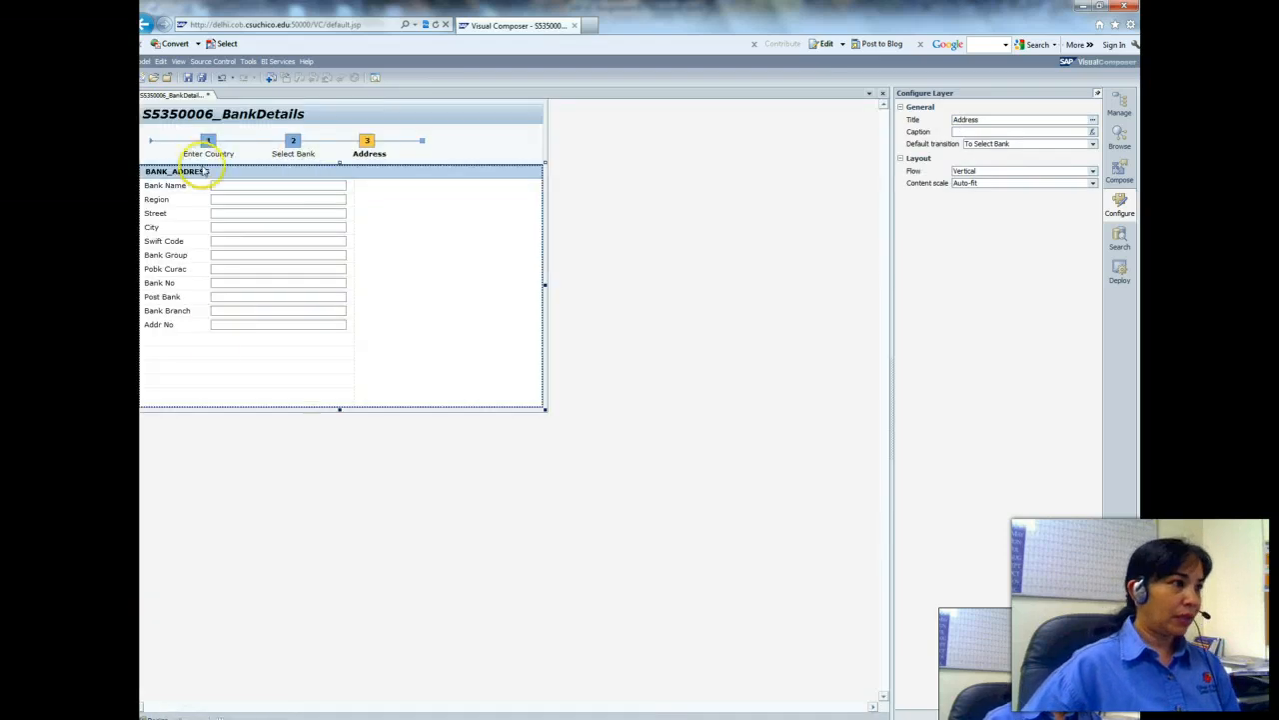
click(1120, 172)
drag(938, 168, 232, 340)
double_click(234, 340)
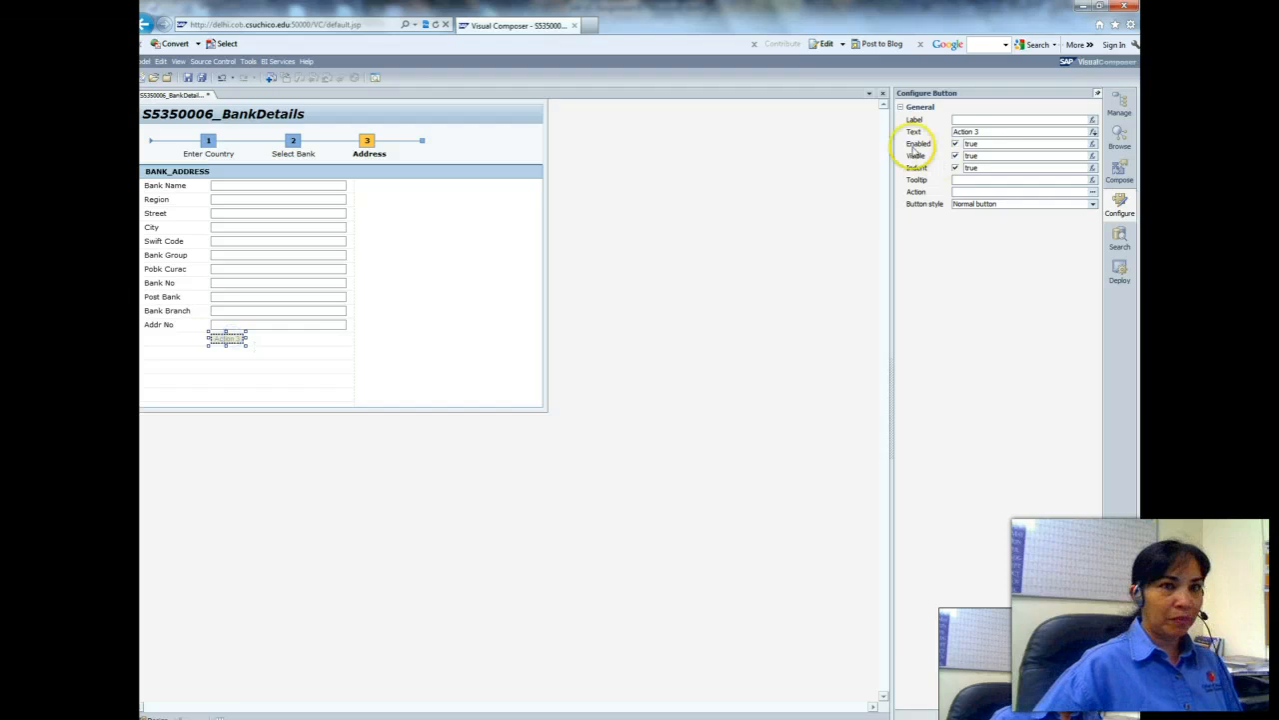
drag(984, 133, 928, 134)
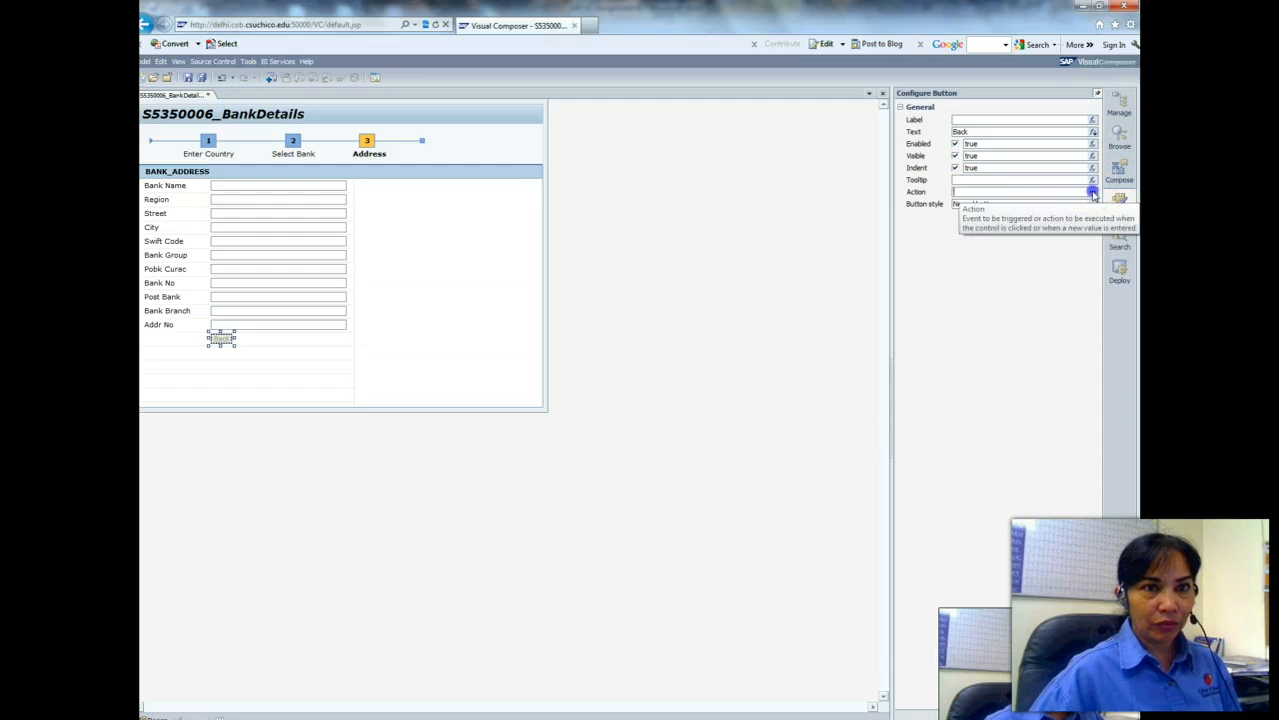
Assign the Back button a Back action that targets the Select Bank layer of the Wizard1 container.
click(1093, 193)
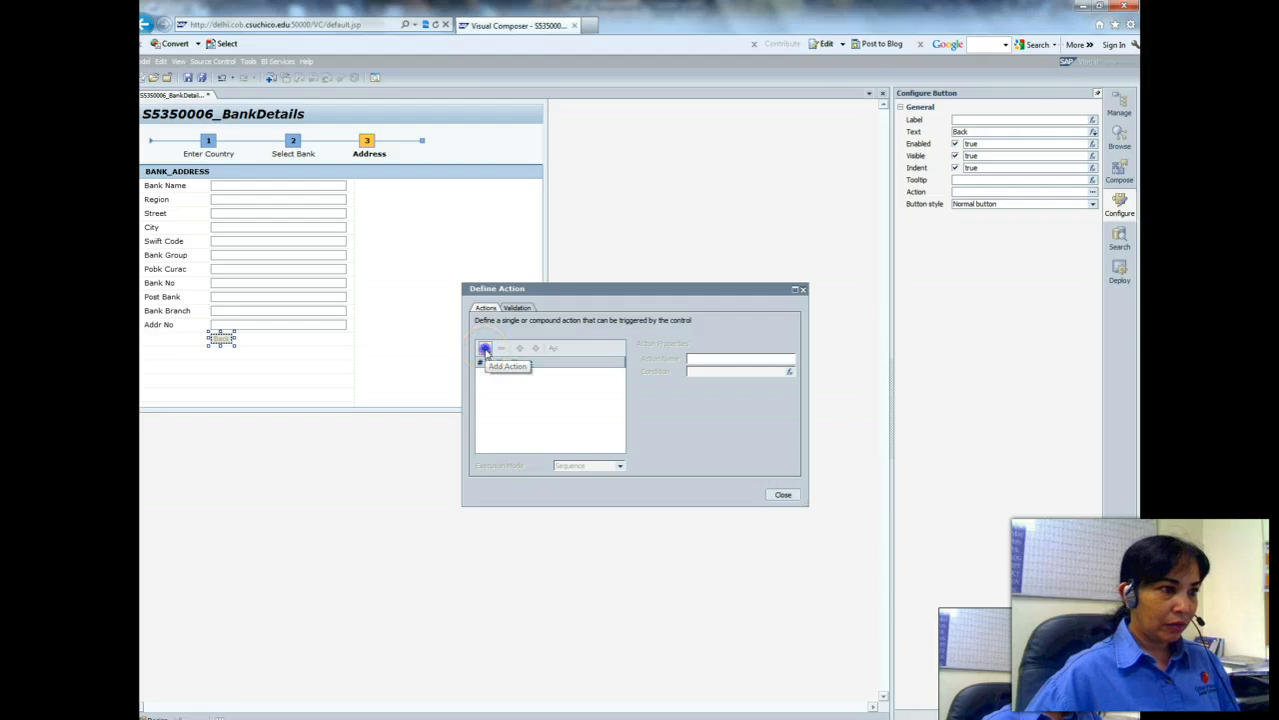
click(485, 349)
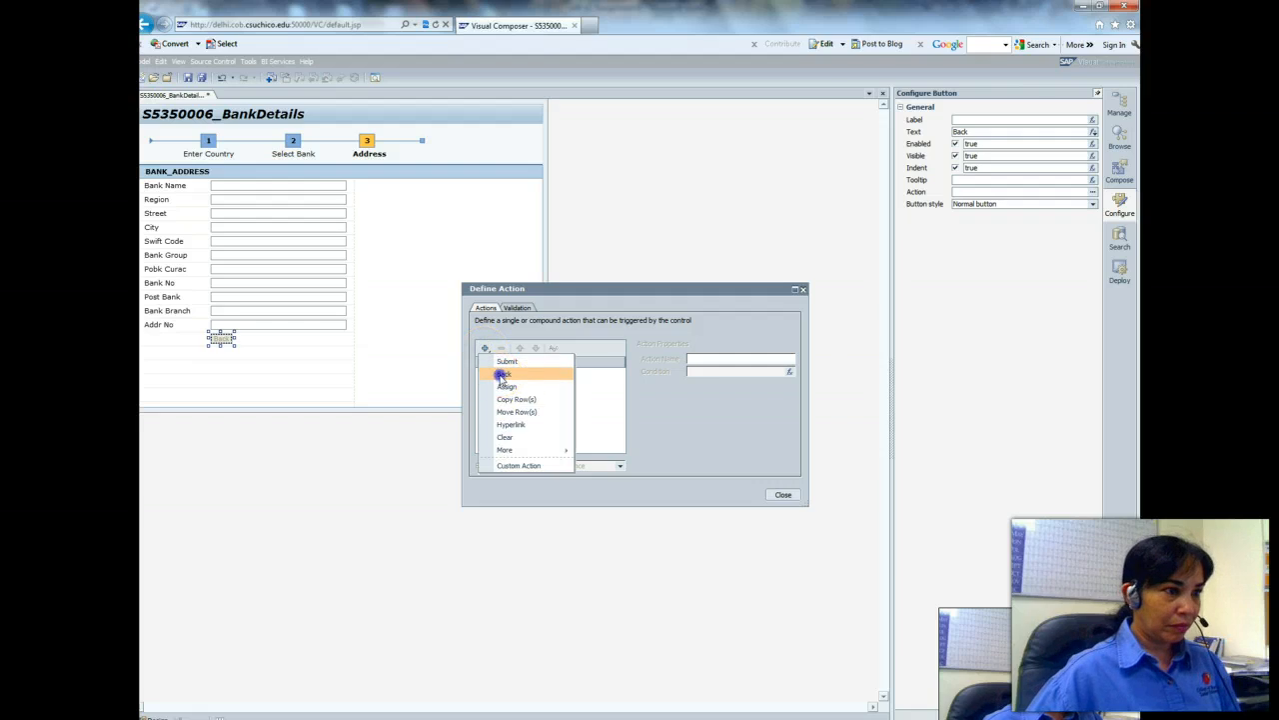
click(502, 373)
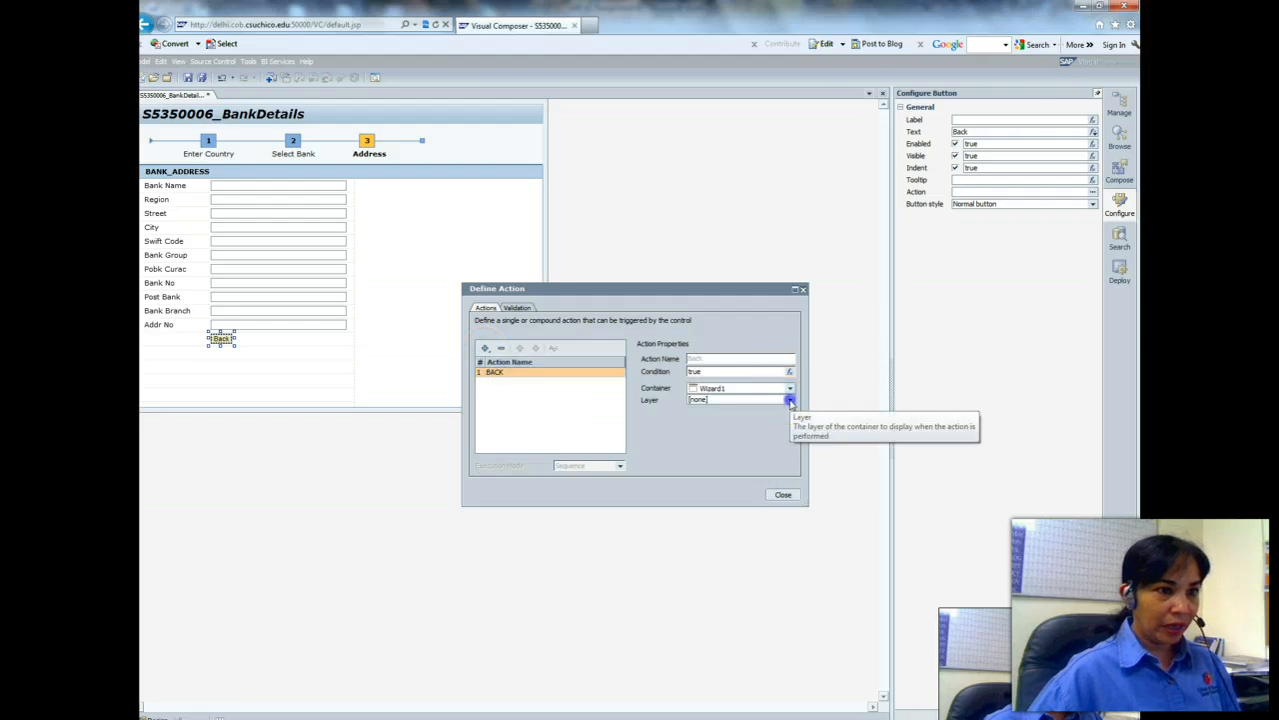
click(789, 400)
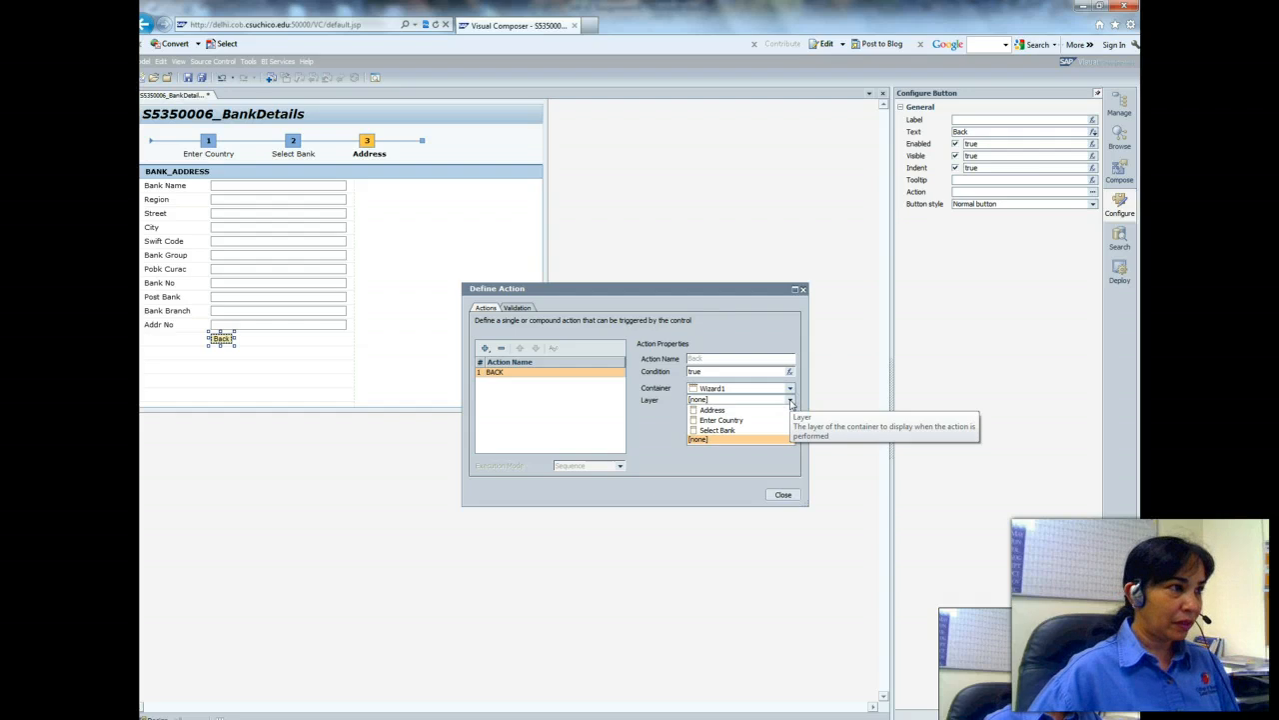
click(717, 429)
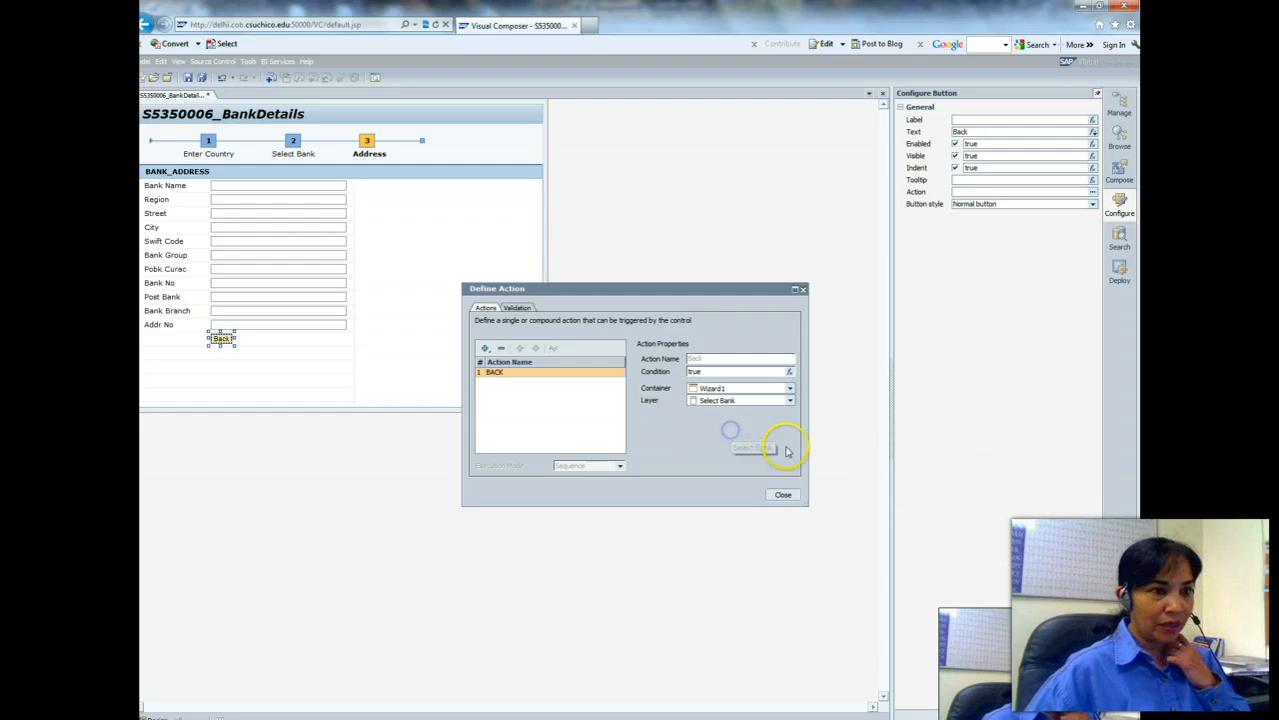
click(785, 504)
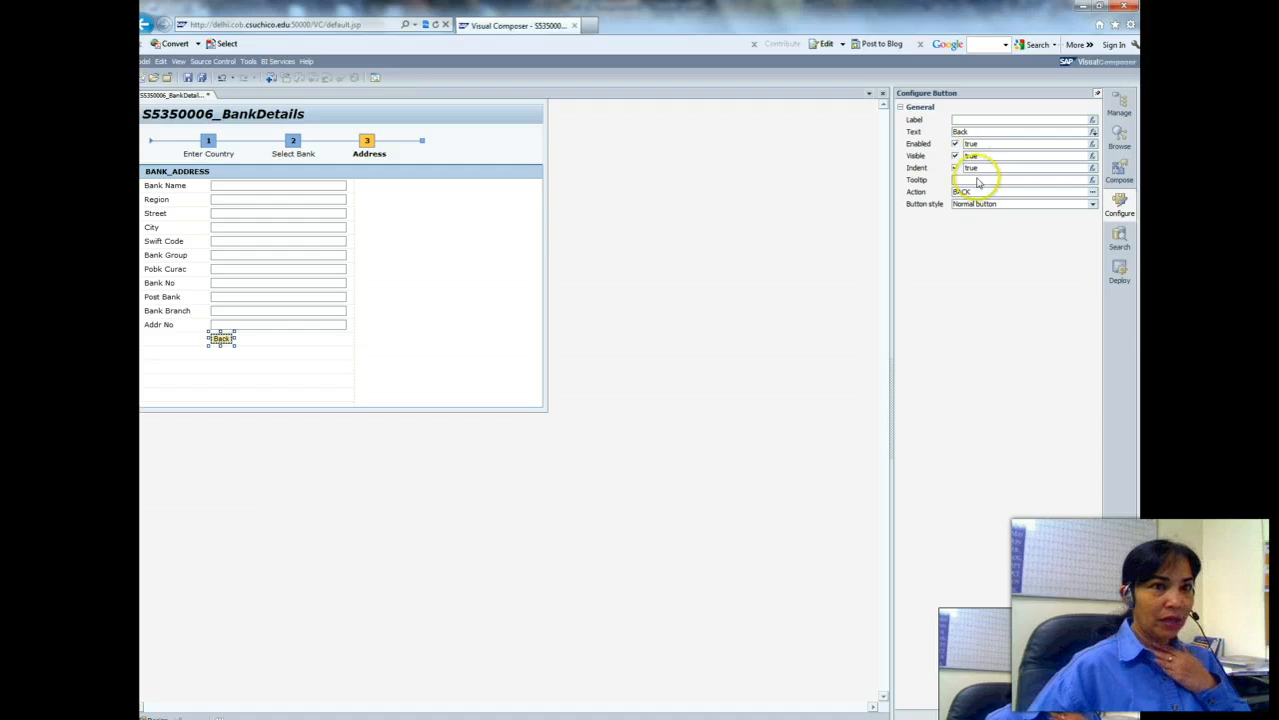
Add a second button below Back with the text "Start Over" and open its action definition.
click(1119, 172)
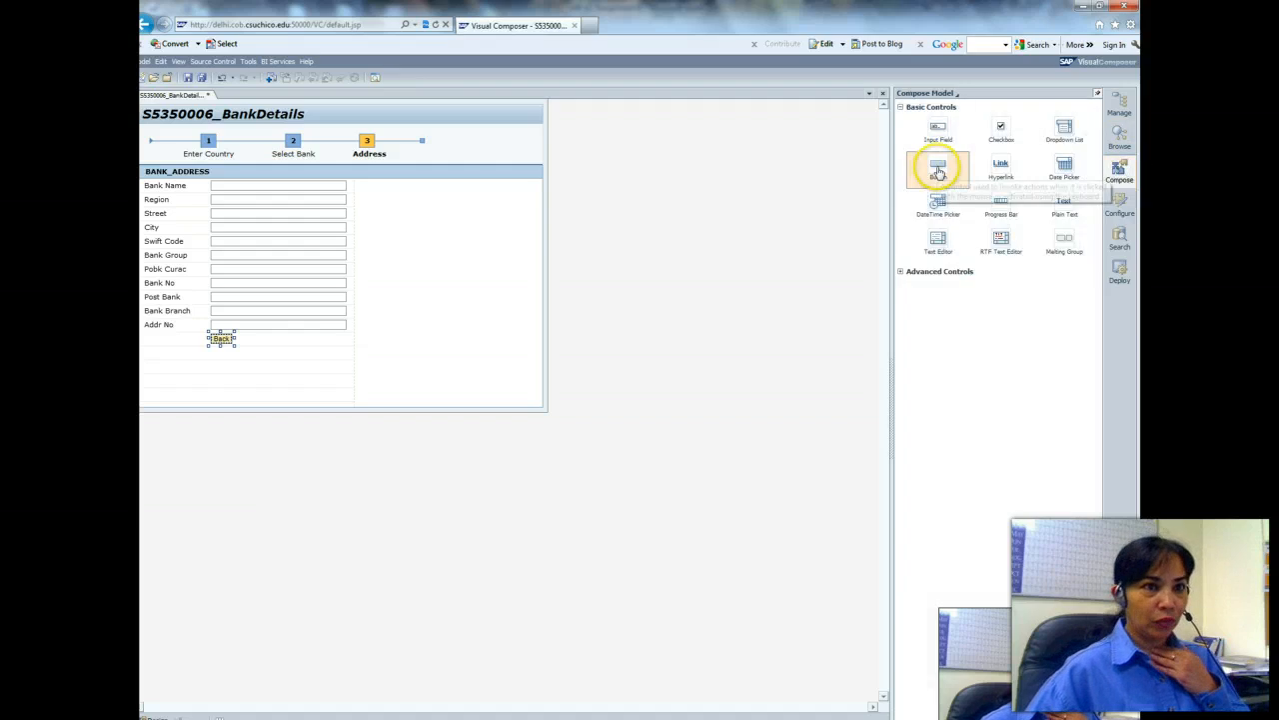
drag(936, 167, 226, 352)
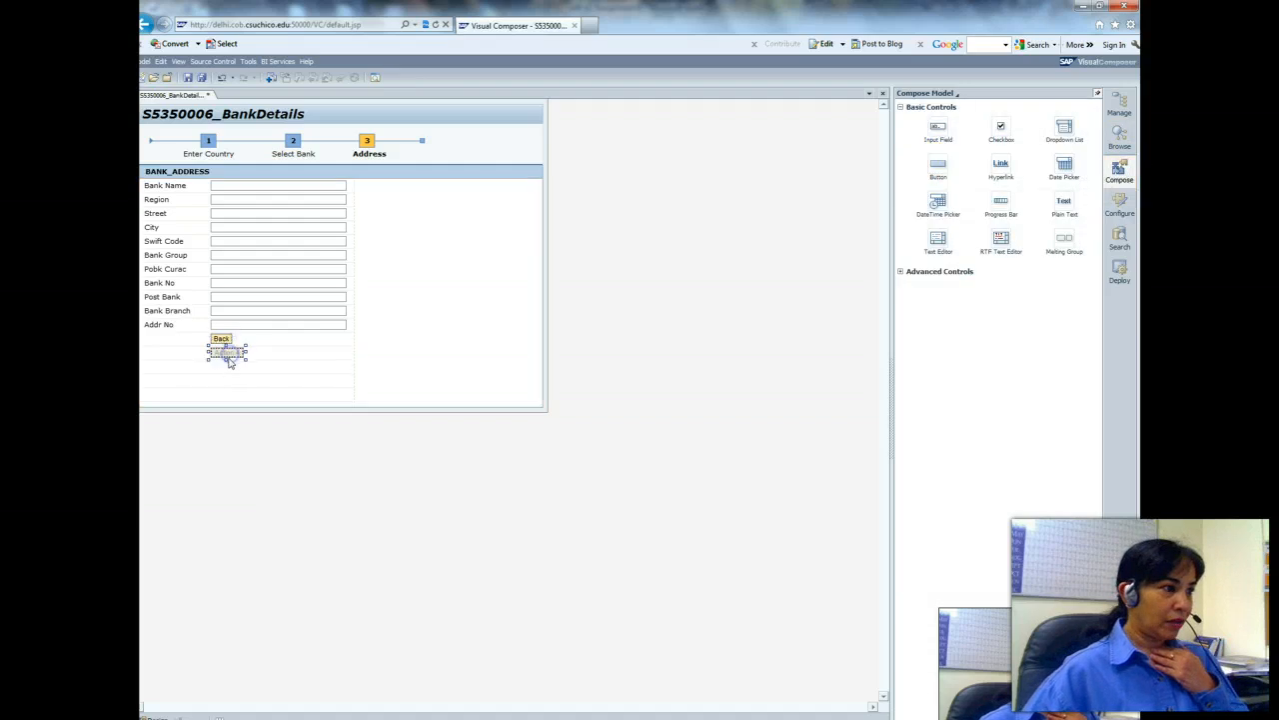
double_click(230, 354)
drag(985, 132, 946, 135)
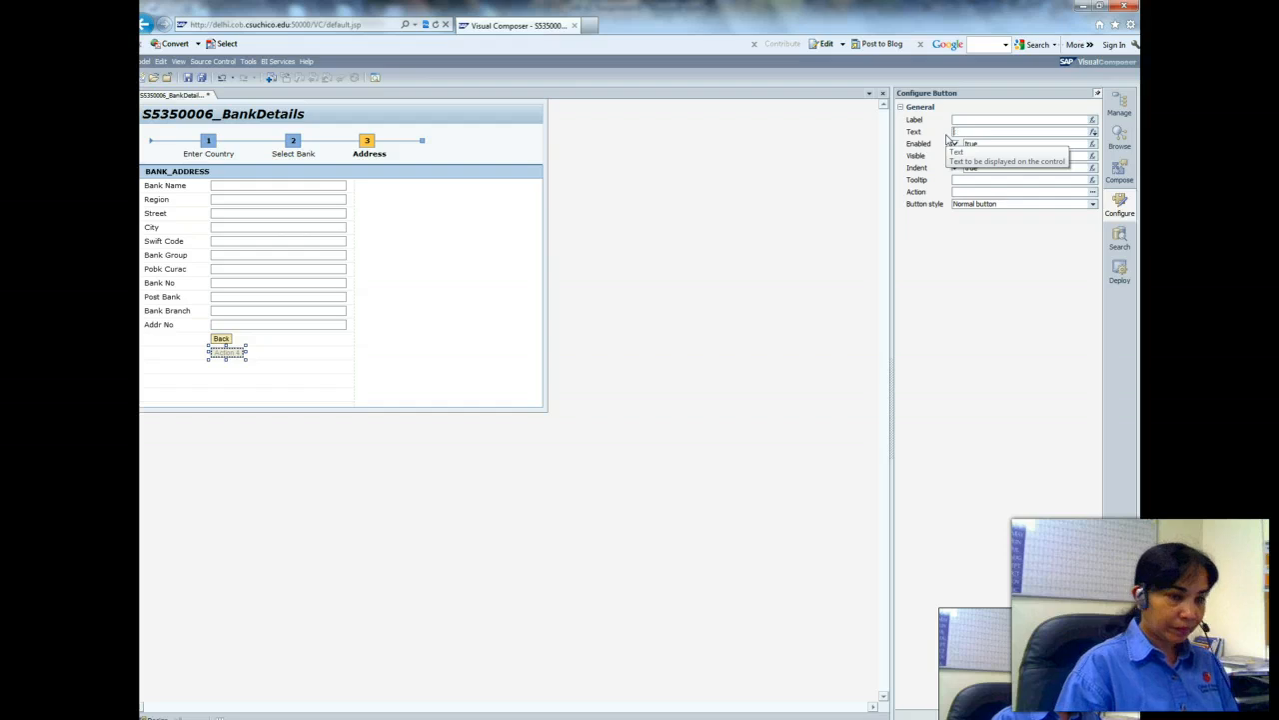
key(BackSpace)
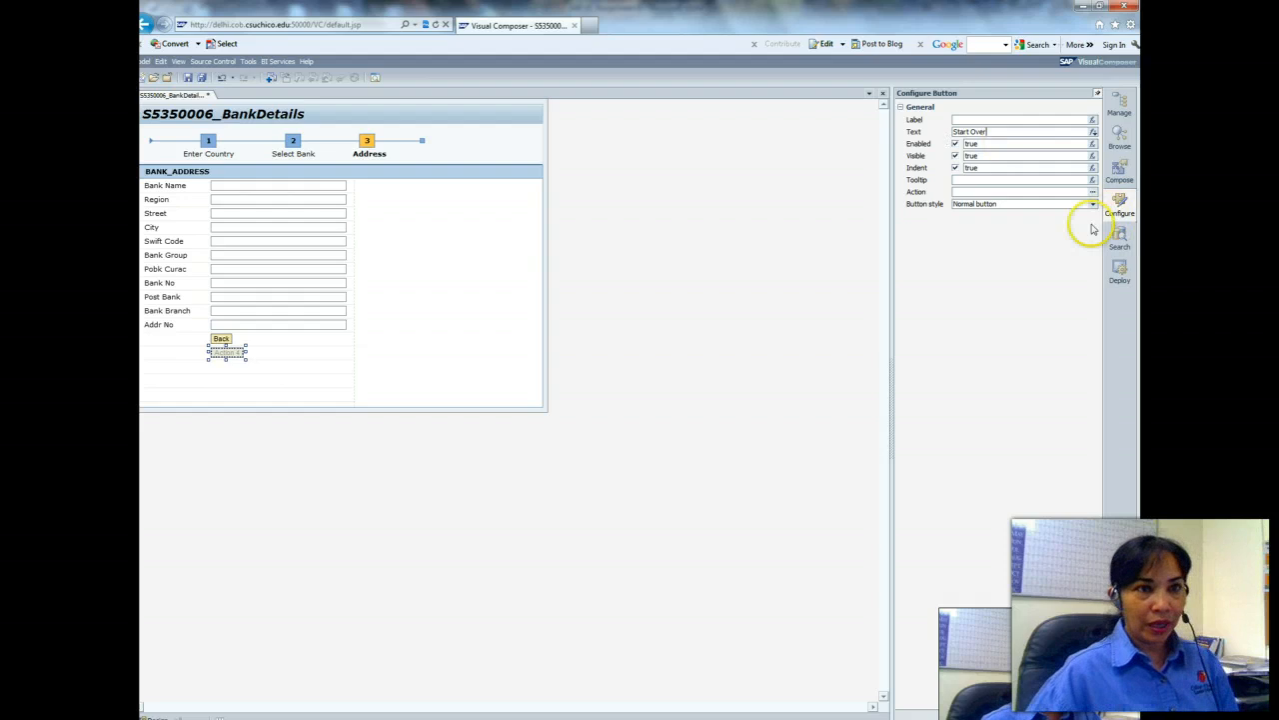
click(1092, 191)
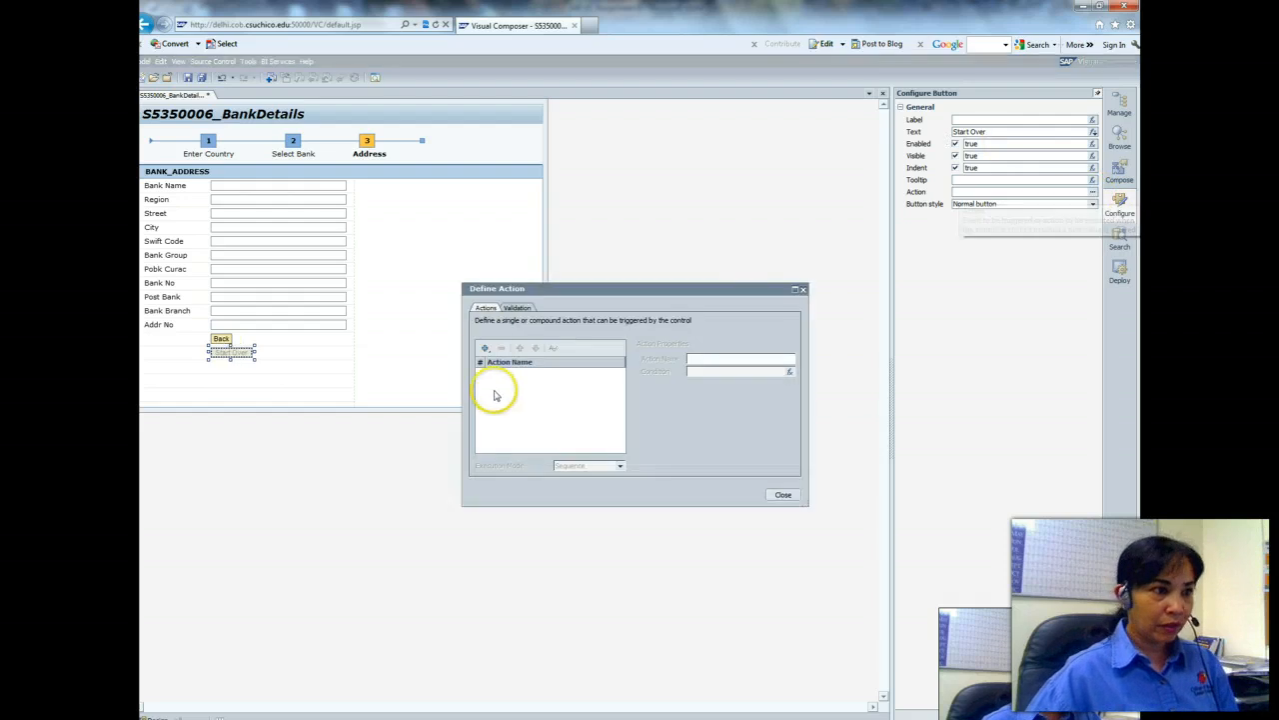
Try a custom action named "Start Over" on the Start Over button and remove it from the action list.
click(485, 349)
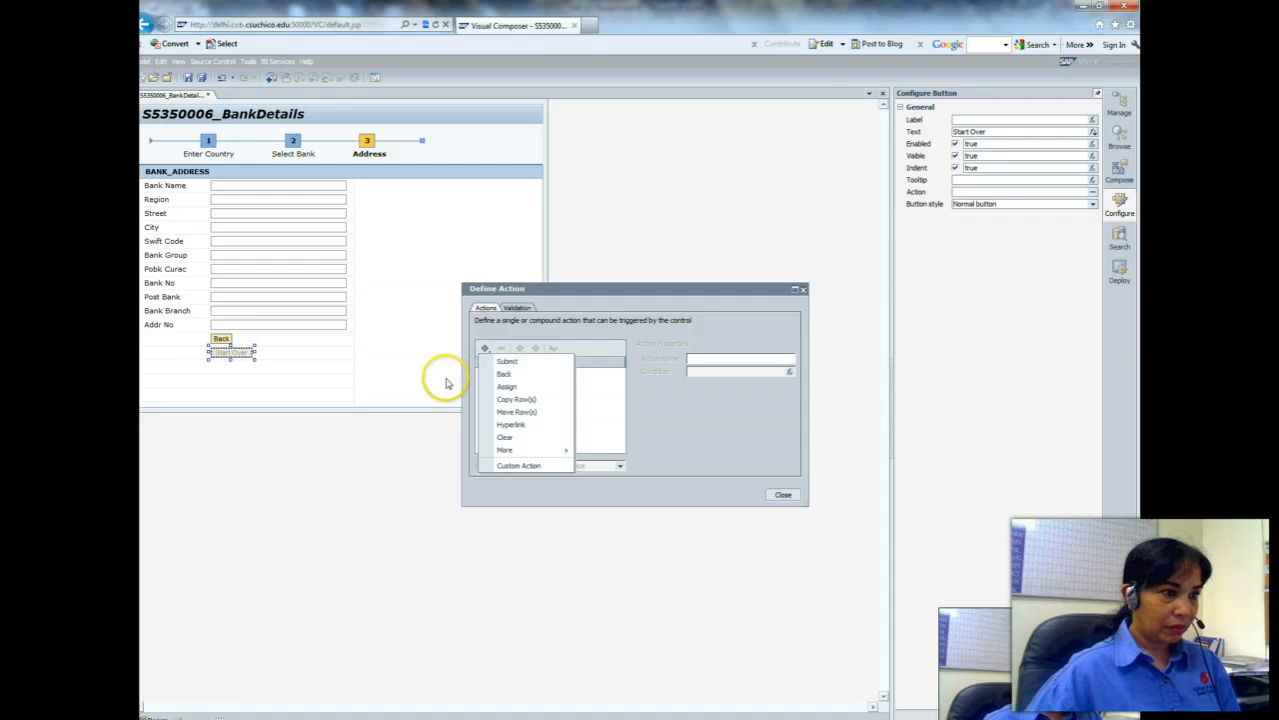
click(515, 465)
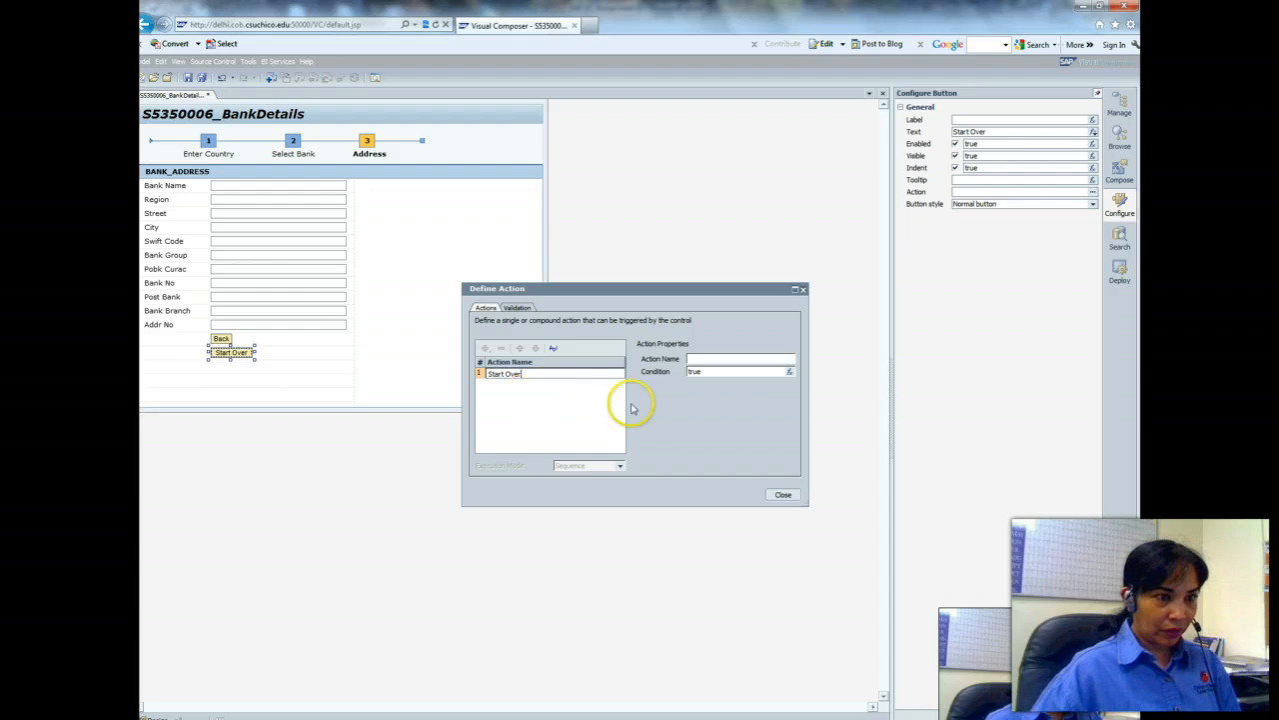
click(673, 413)
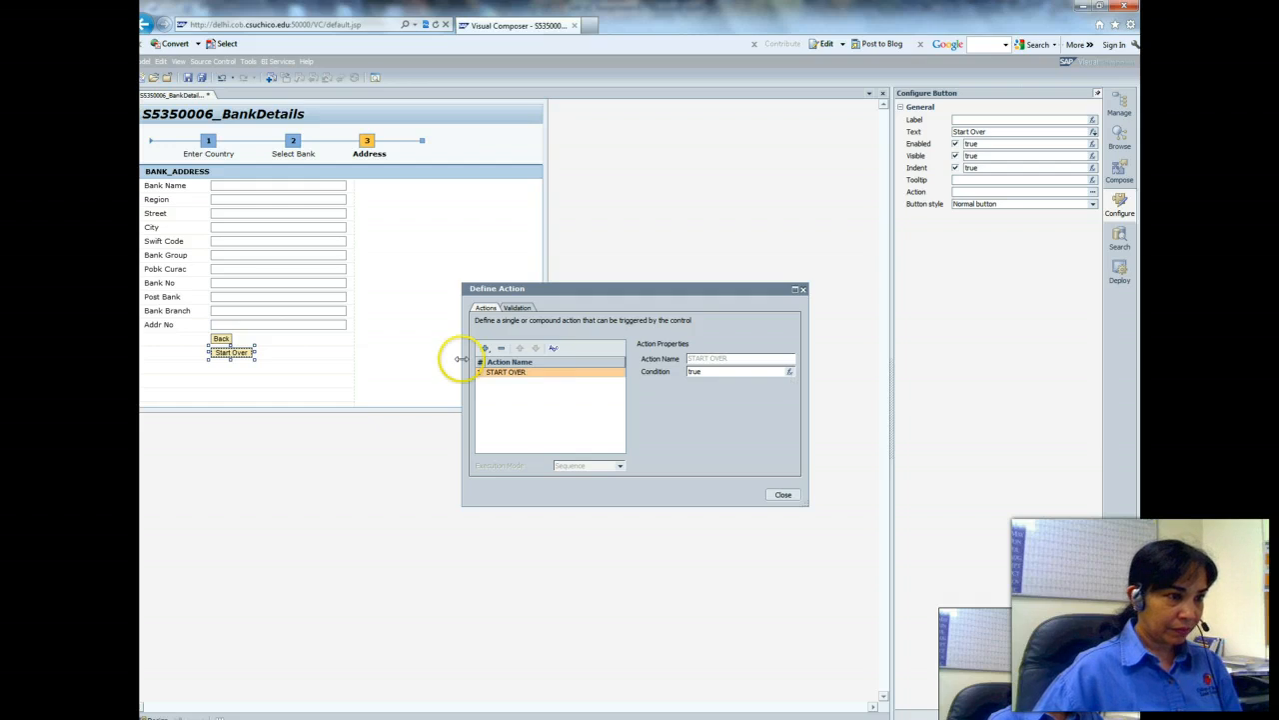
click(501, 347)
Look through the predefined actions and check section C3.8 of the Word assignment for the Start Over button's action.
click(486, 347)
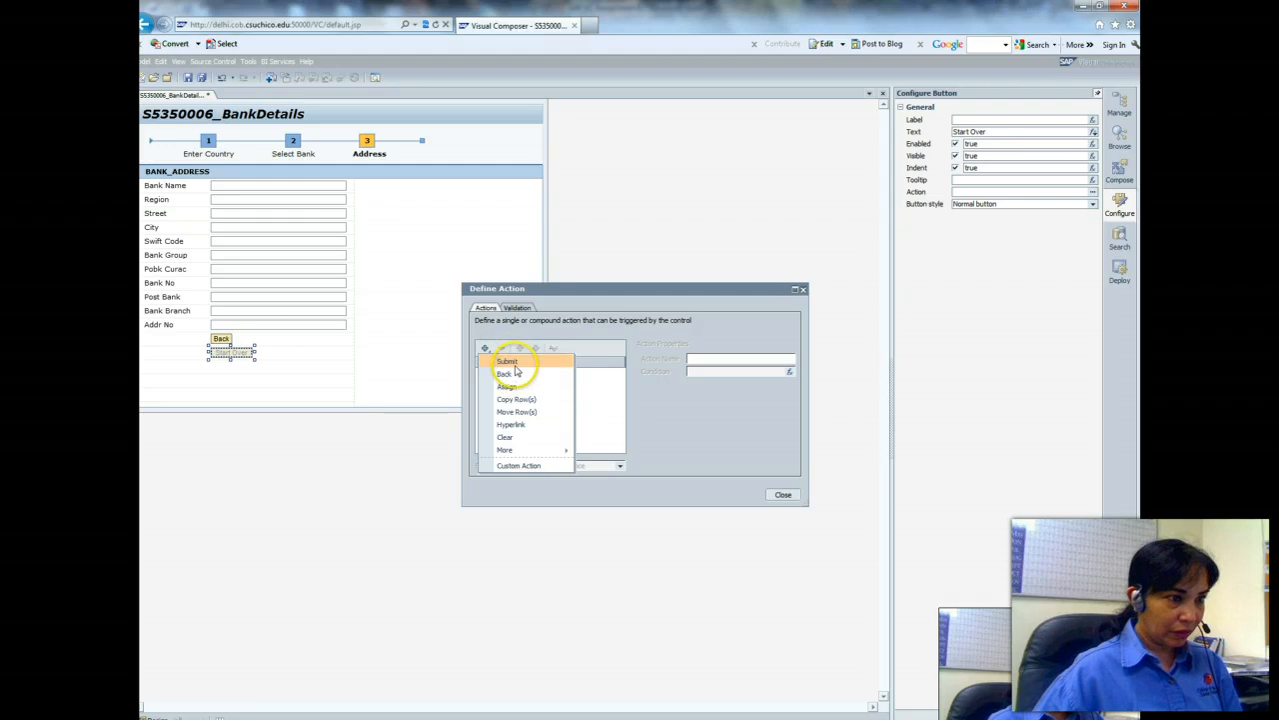
click(507, 450)
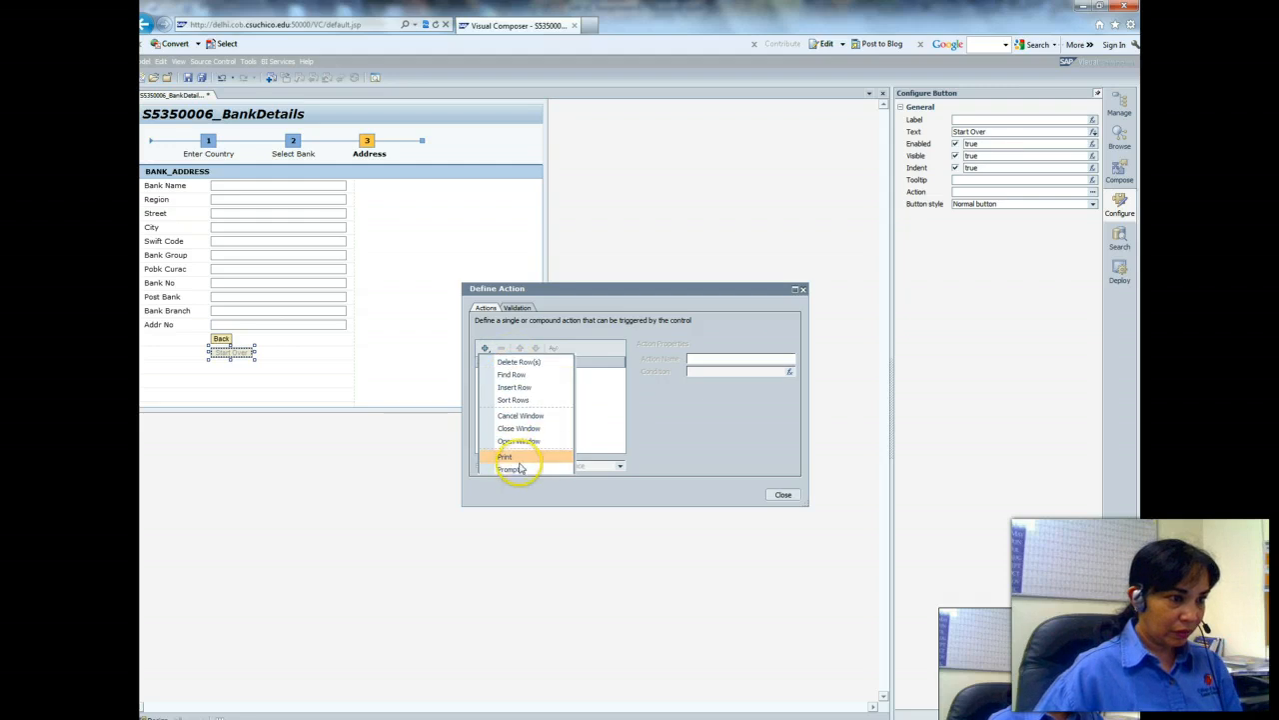
click(519, 469)
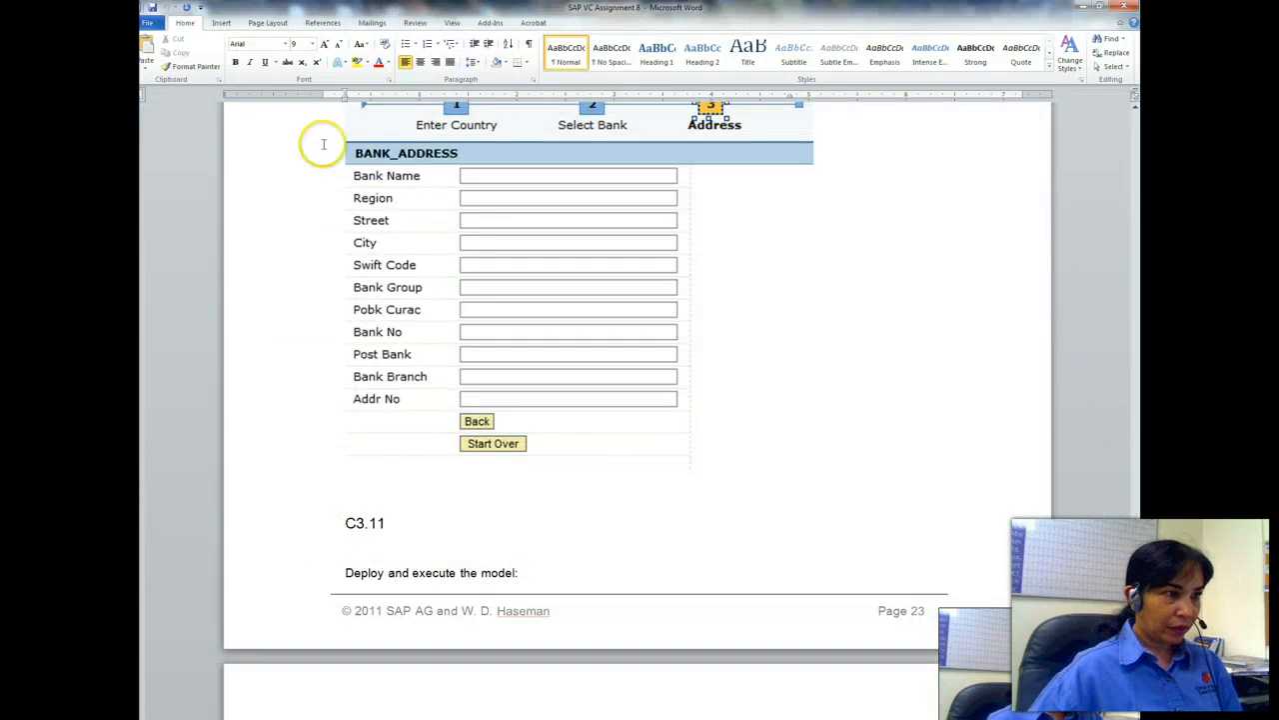
scroll(1137, 560, up, 10)
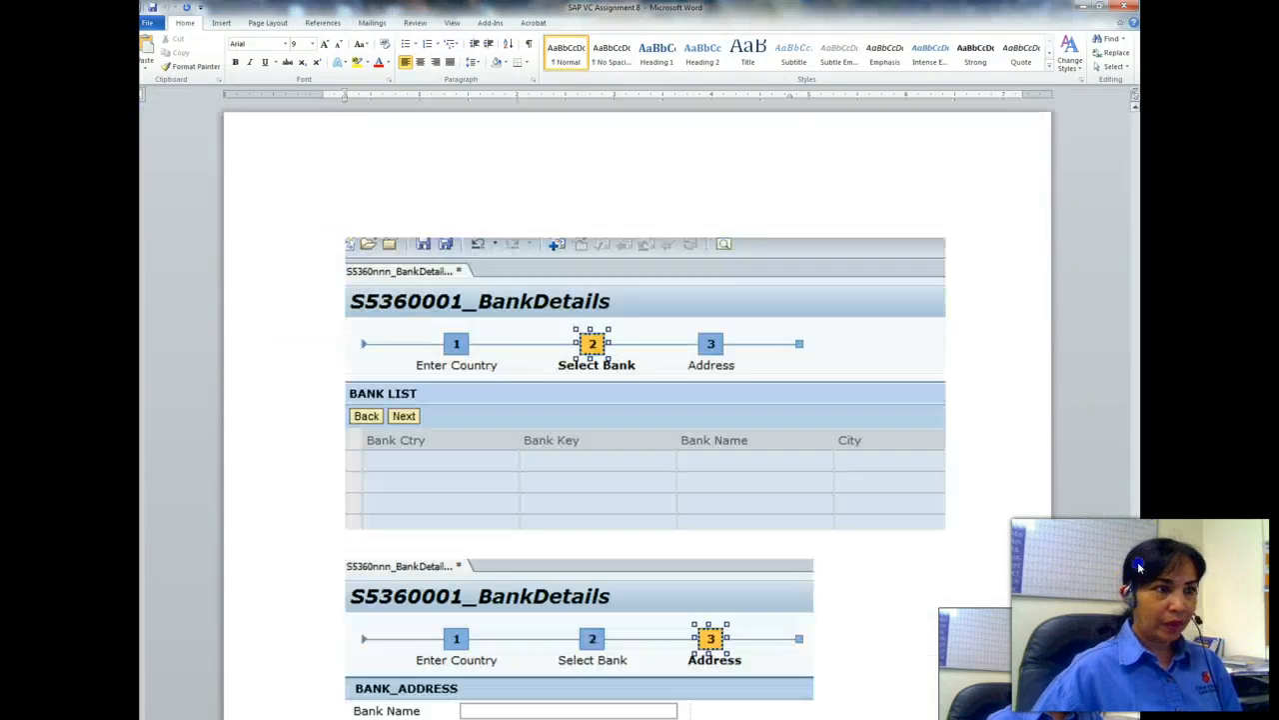
scroll(1138, 561, up, 15)
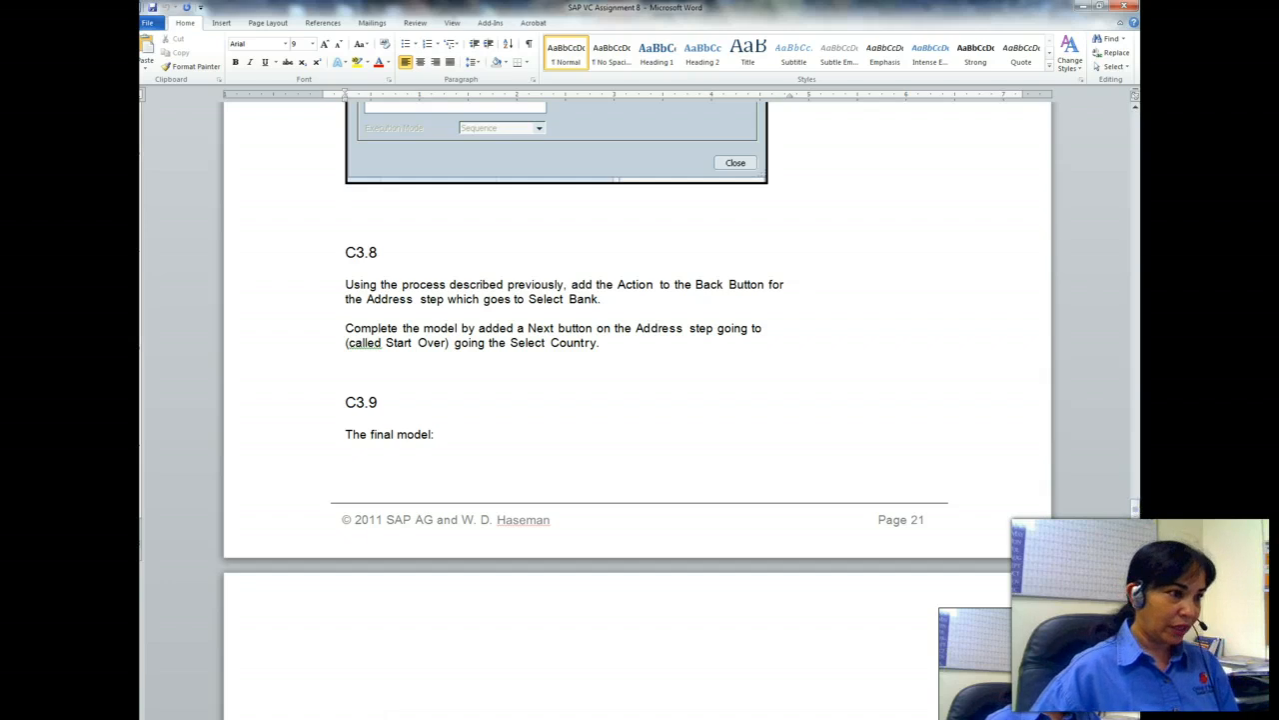
key(alt+Tab)
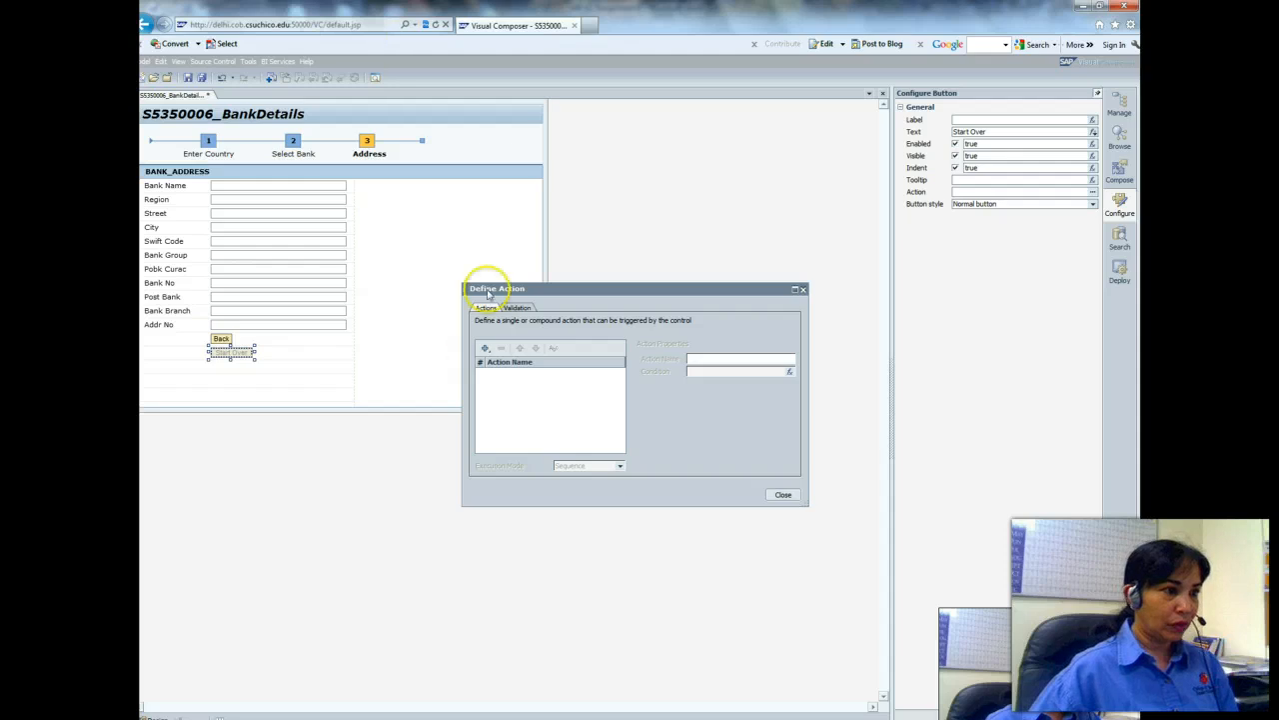
Add a custom action named "Next" to the Start Over button in Visual Composer.
click(485, 349)
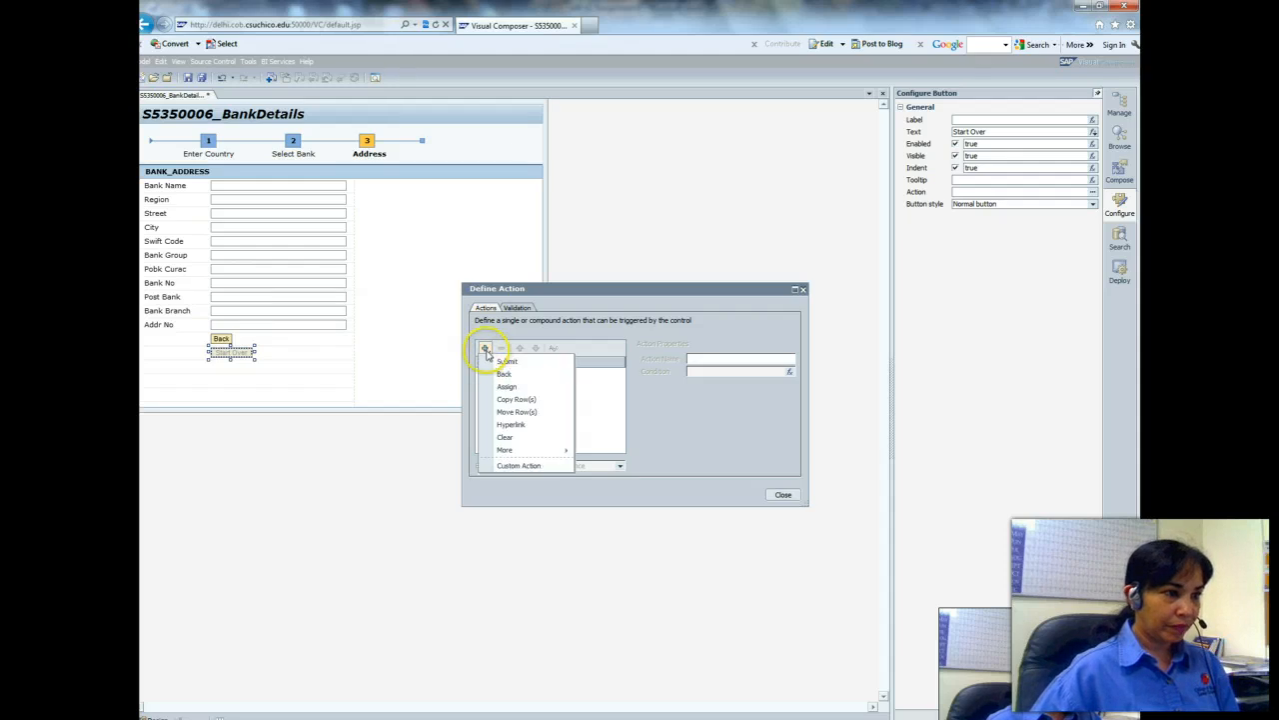
click(495, 362)
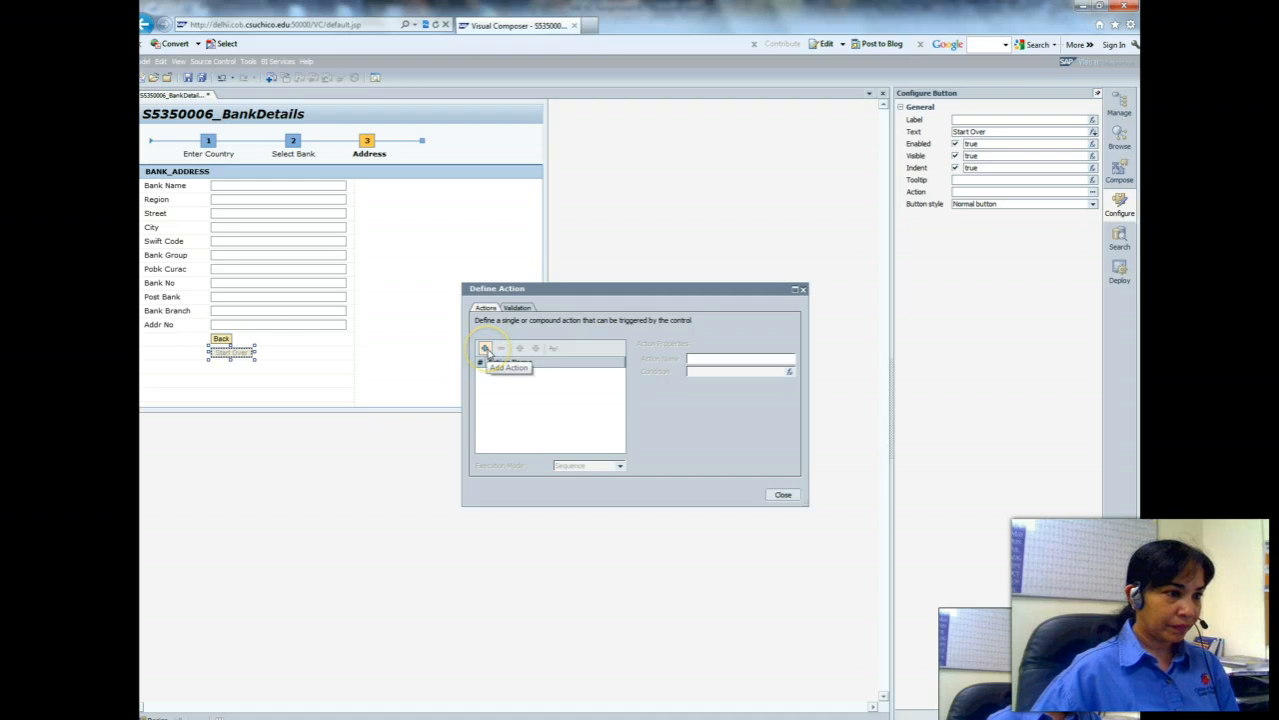
click(485, 348)
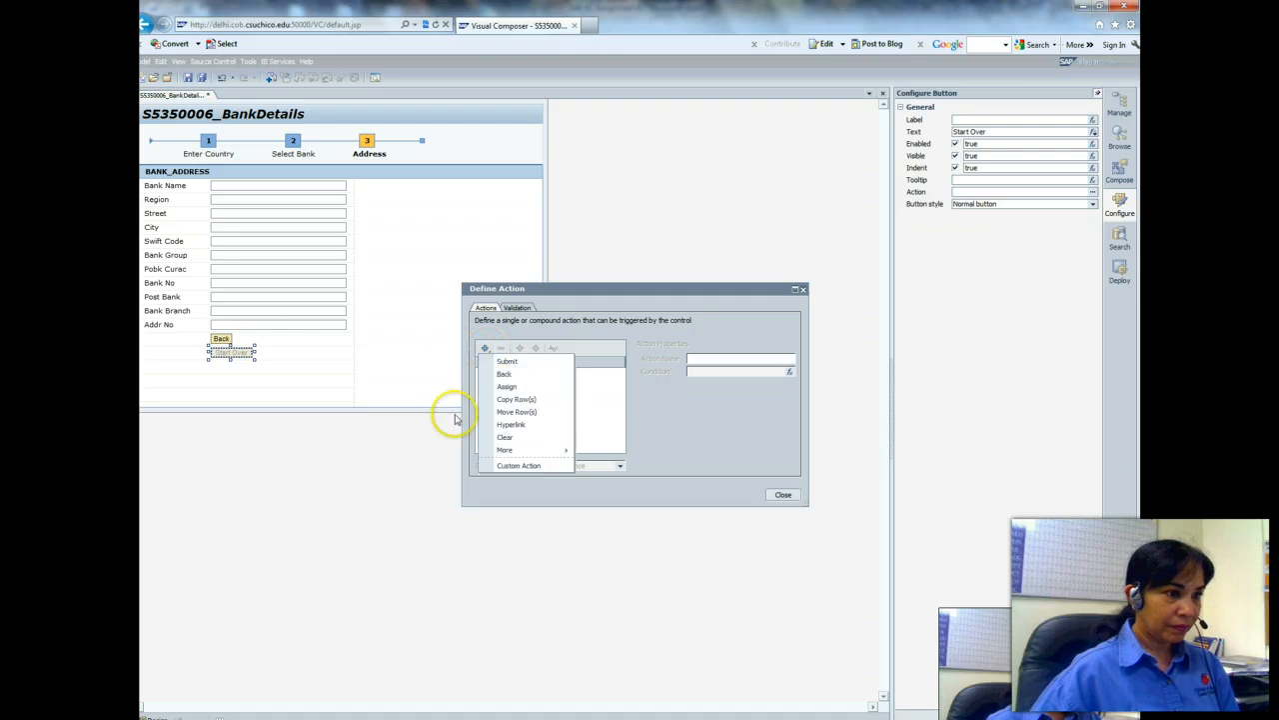
click(516, 466)
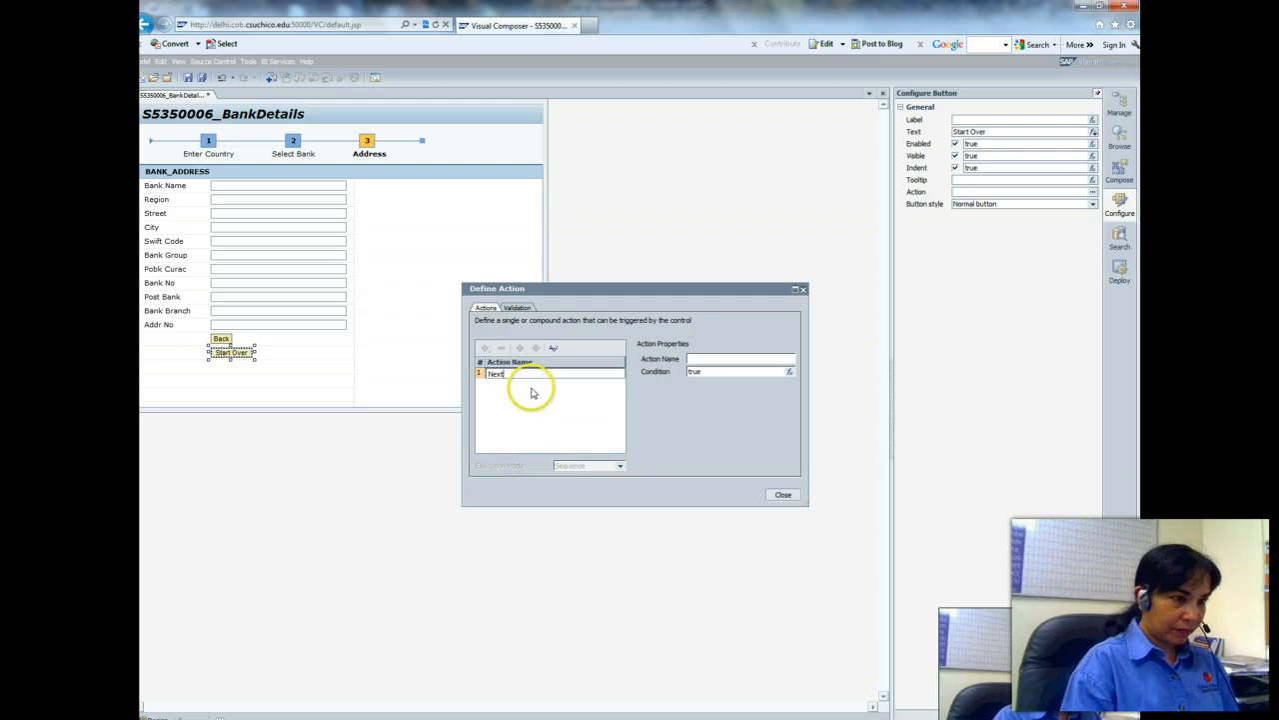
key(Return)
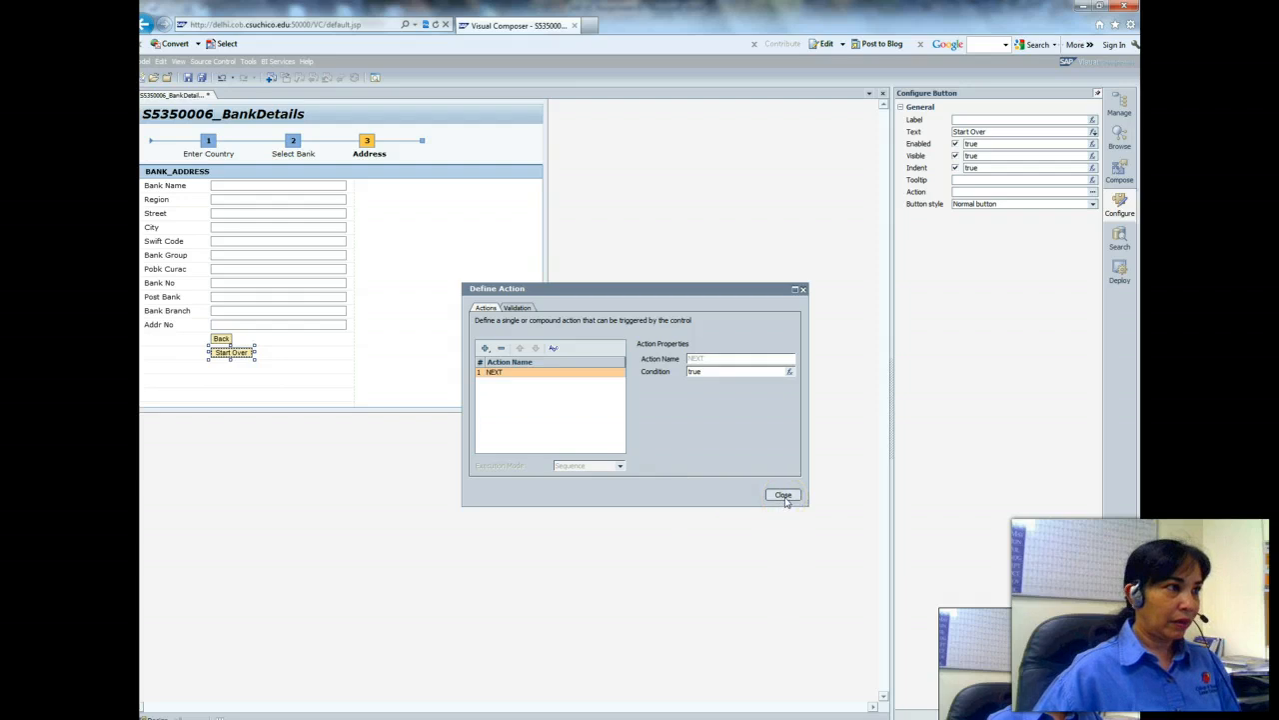
Finish the Start Over button's action definition, then deploy the development component, saving the modified model.
click(783, 495)
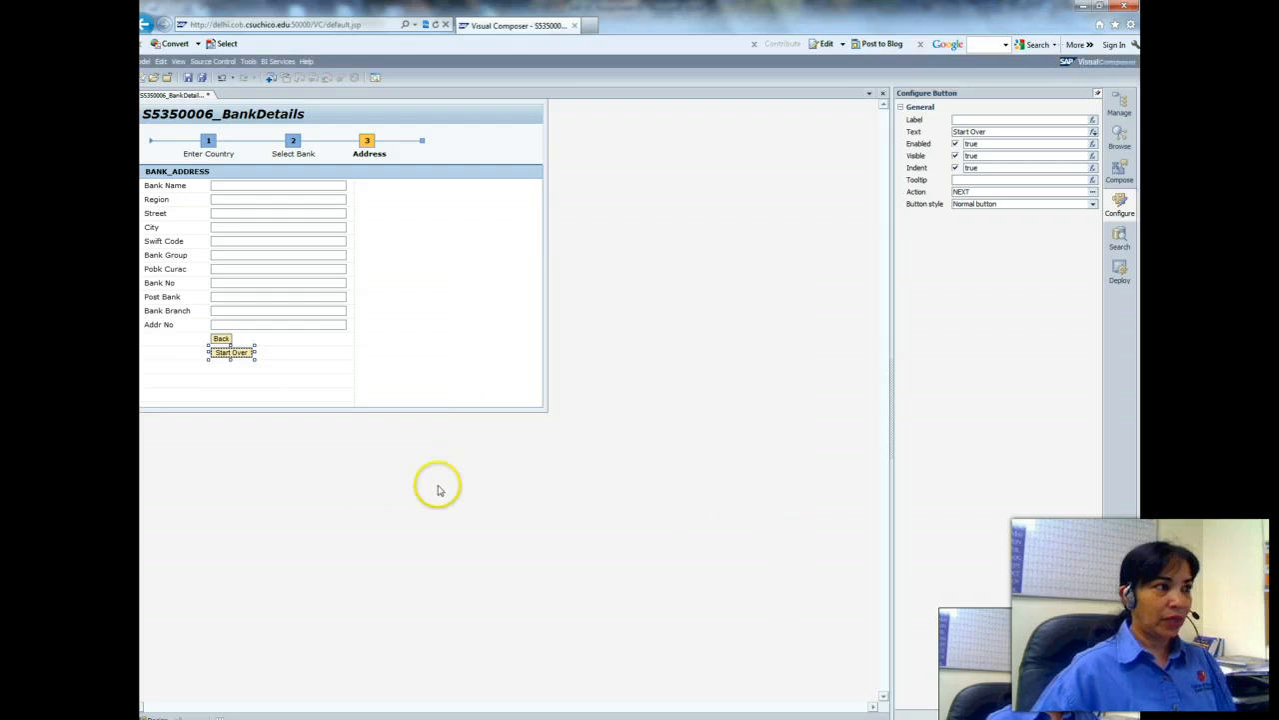
click(1119, 268)
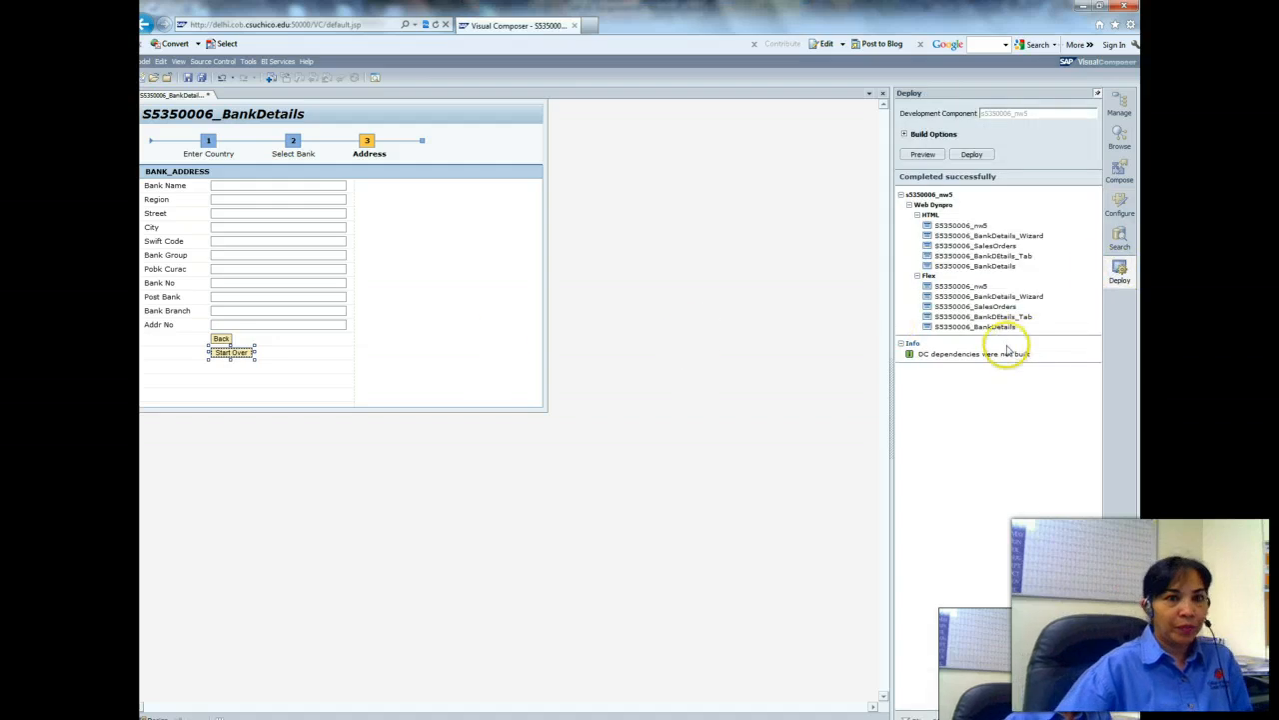
click(971, 155)
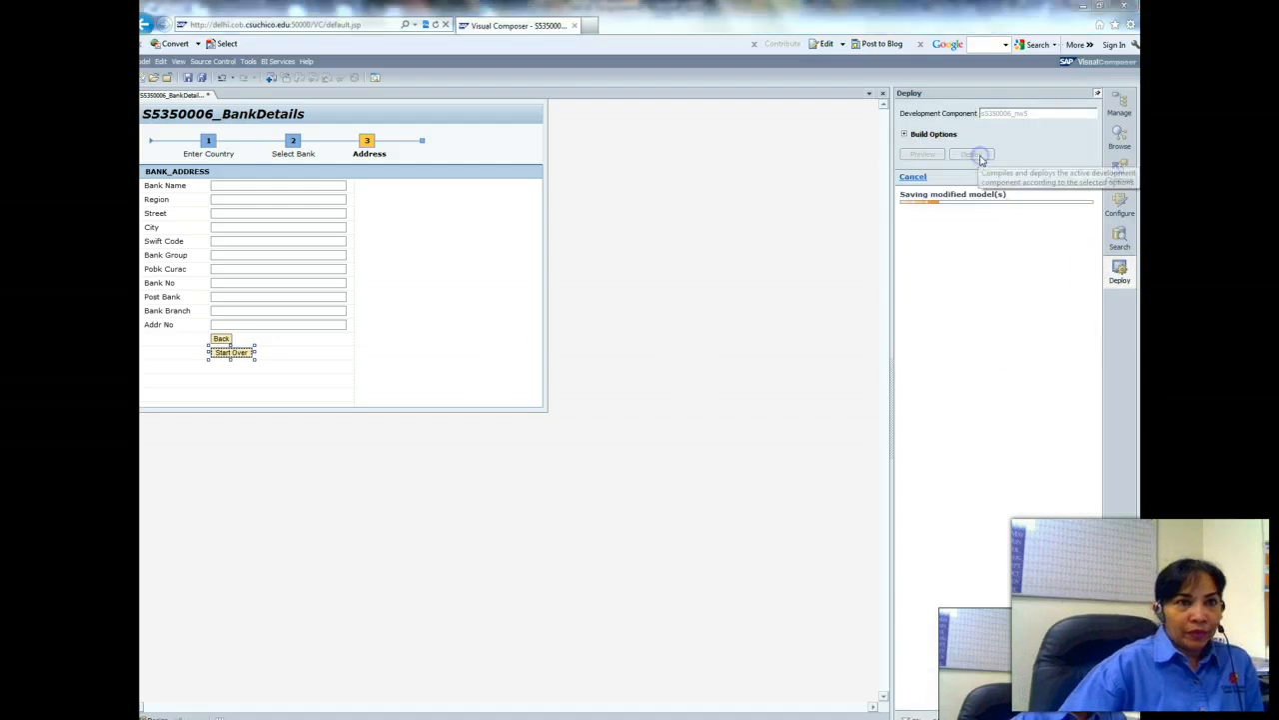
click(702, 470)
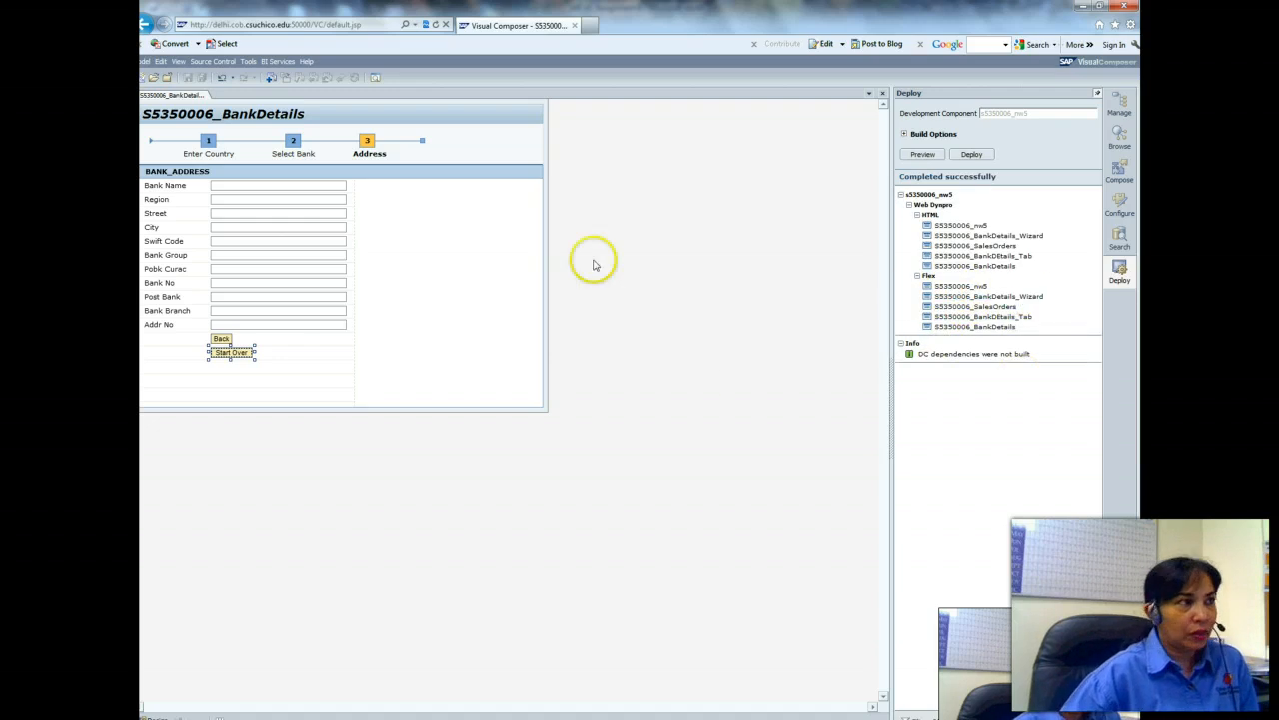
Run the deployed Flex version of S5350006_BankDetails_Wizard and submit bank country us with a maximum of 15 rows.
click(1001, 297)
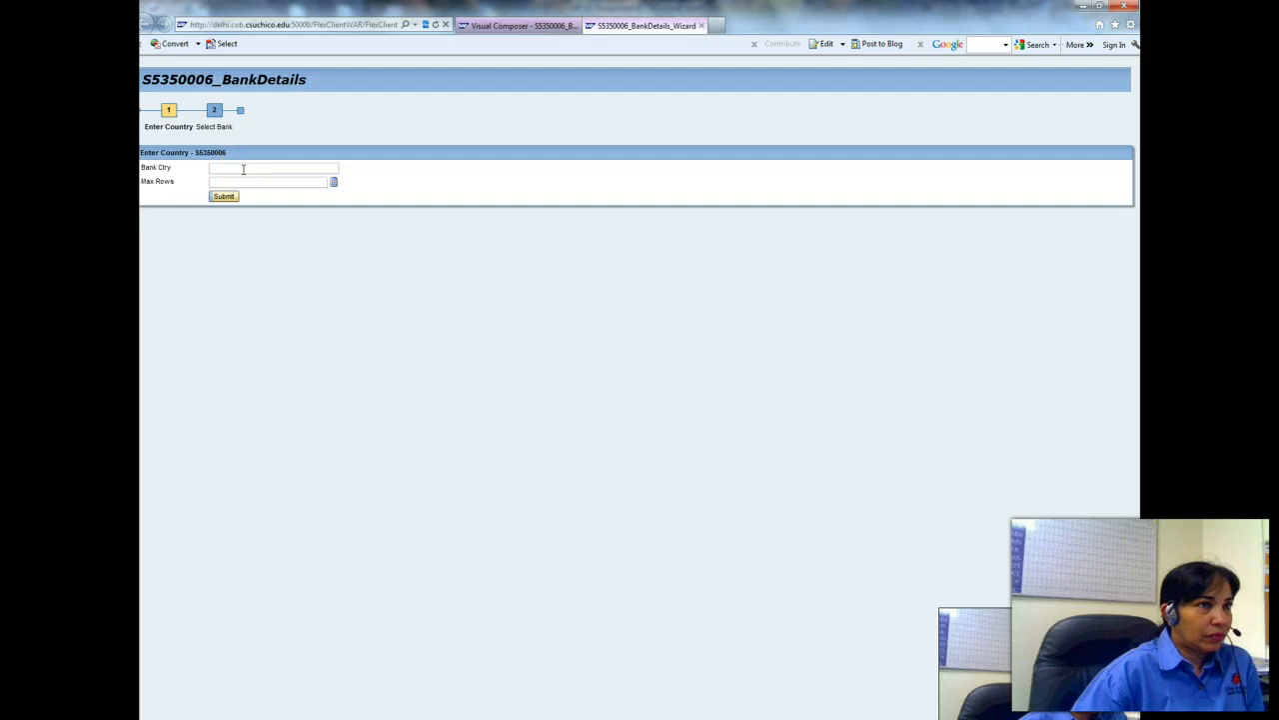
click(242, 169)
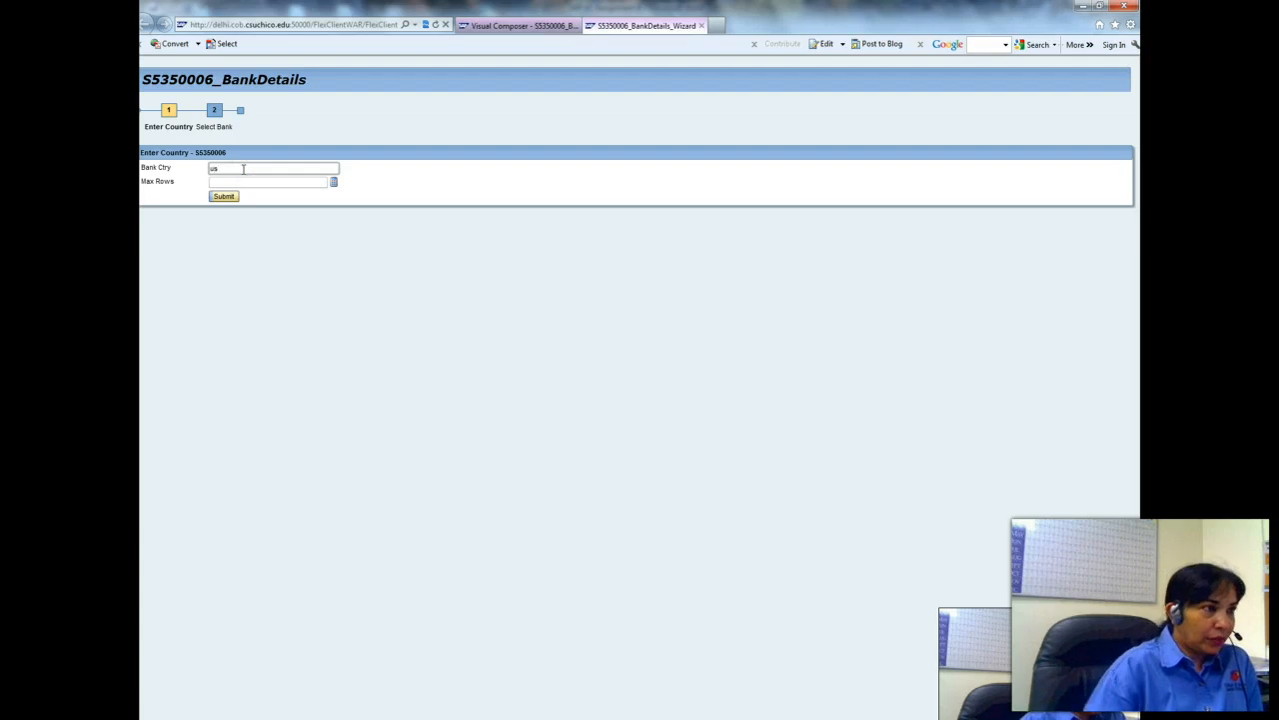
click(241, 182)
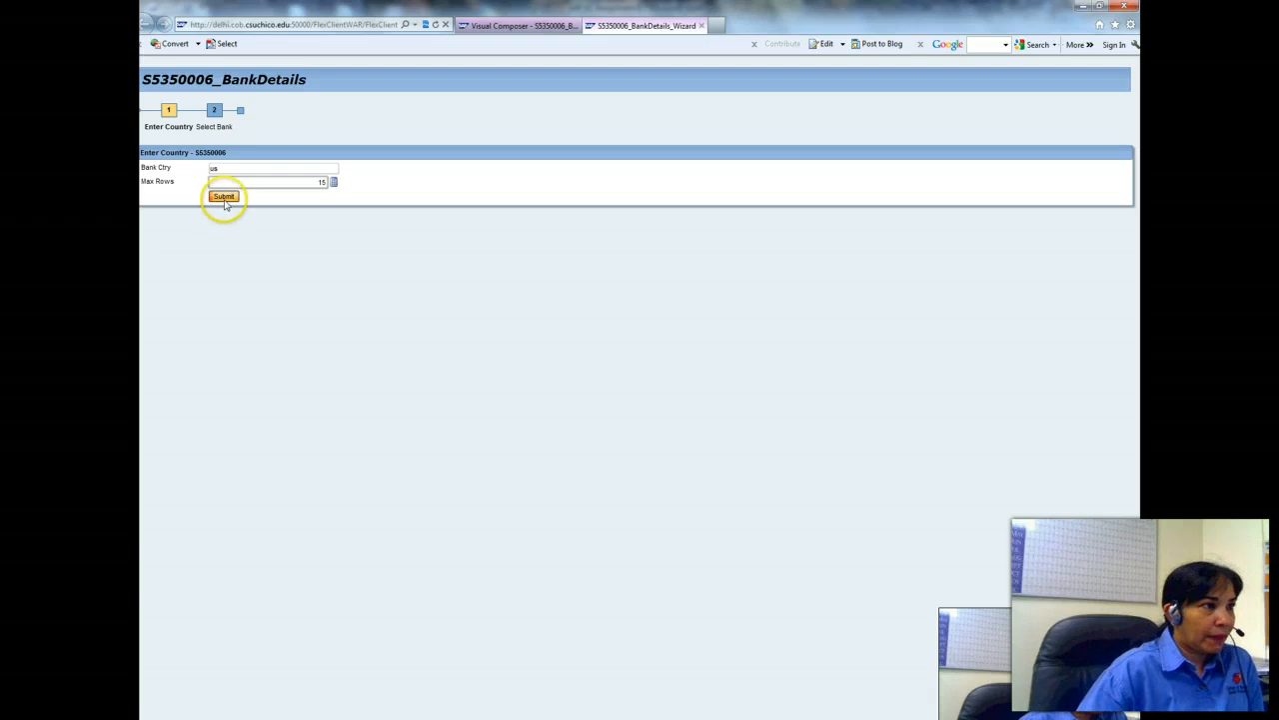
click(223, 196)
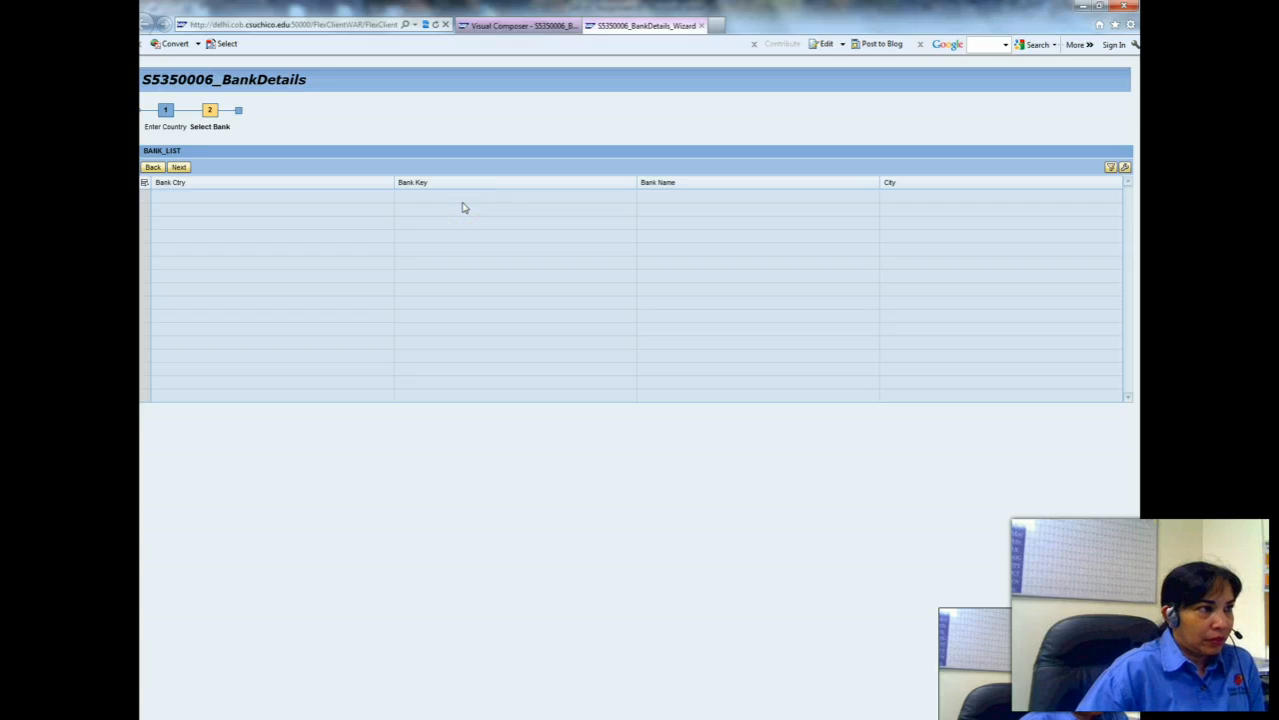
Test moving forward and back between the running wizard's Select Bank and Address steps, and close the wizard.
click(176, 167)
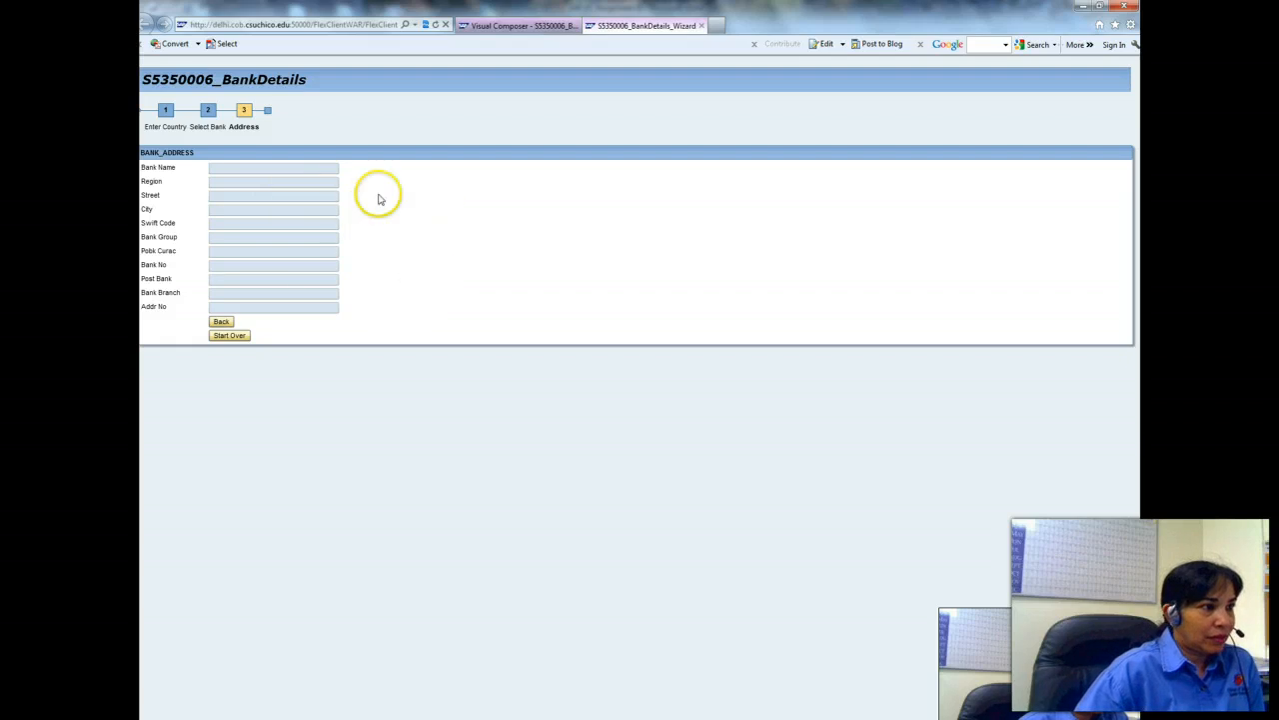
click(221, 322)
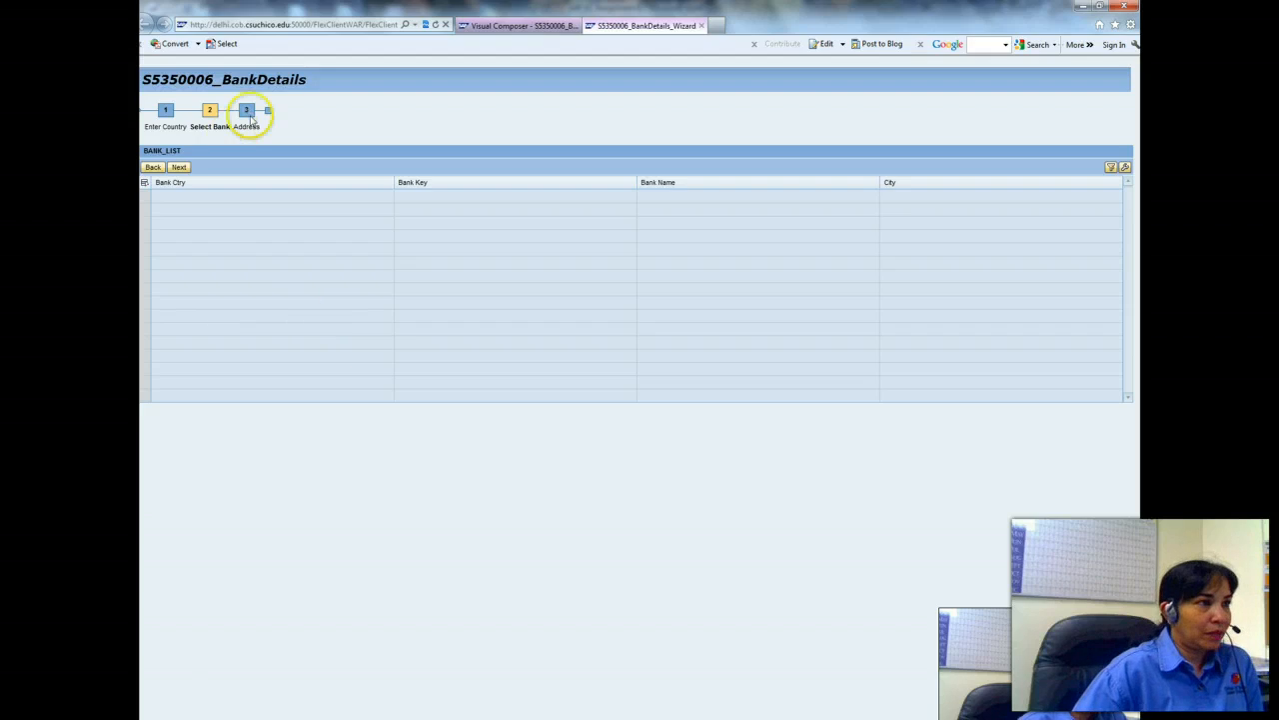
click(178, 167)
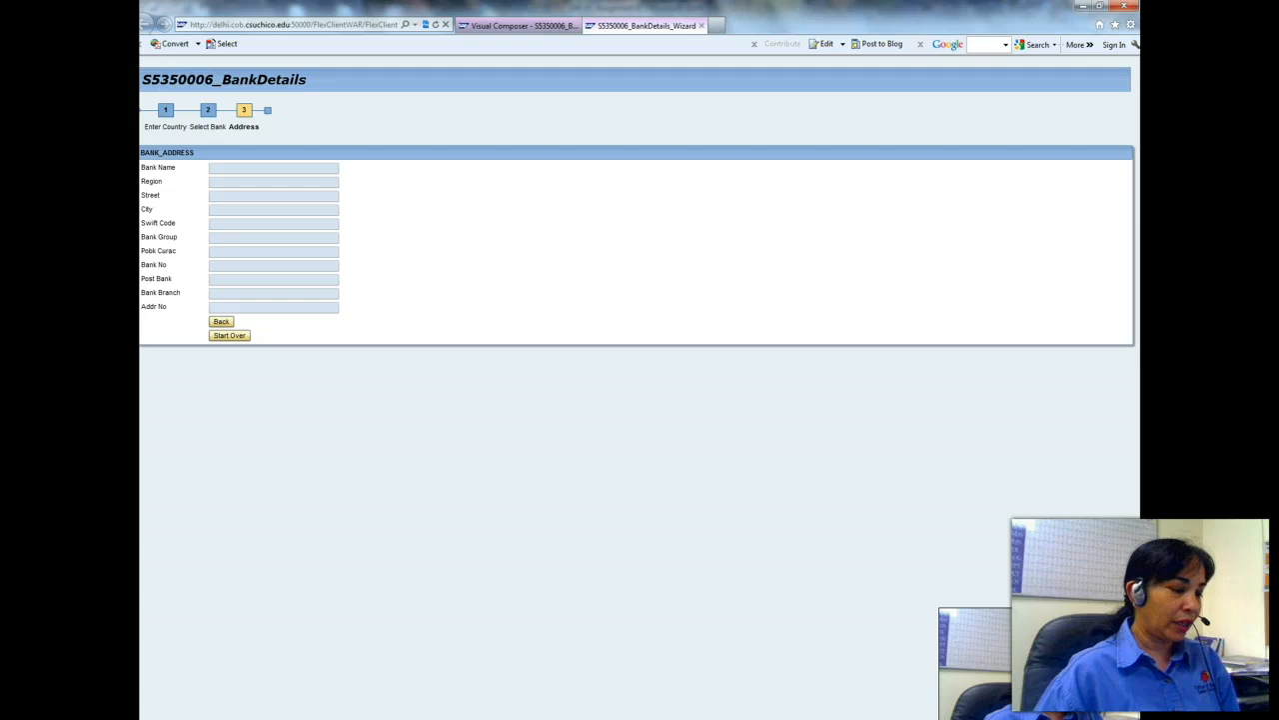
key(ctrl+w)
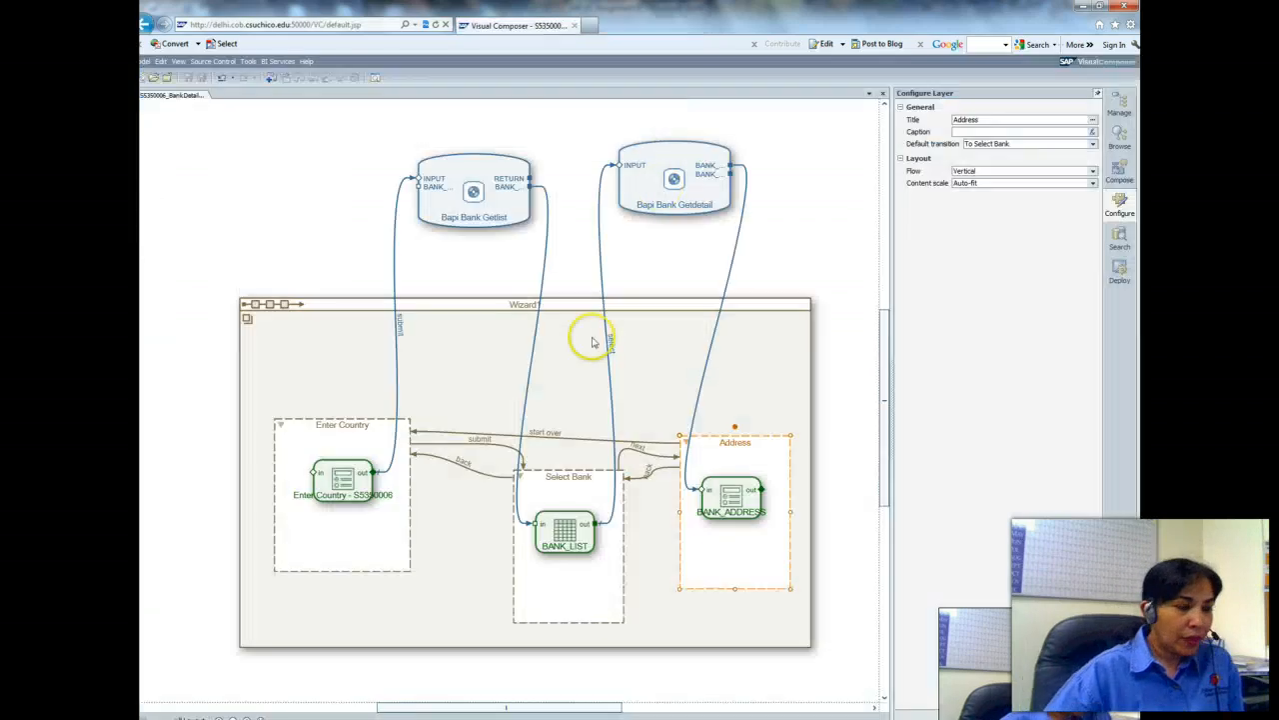
Check the action definitions of the Back and Next buttons on the Select Bank step in the layout view.
click(195, 715)
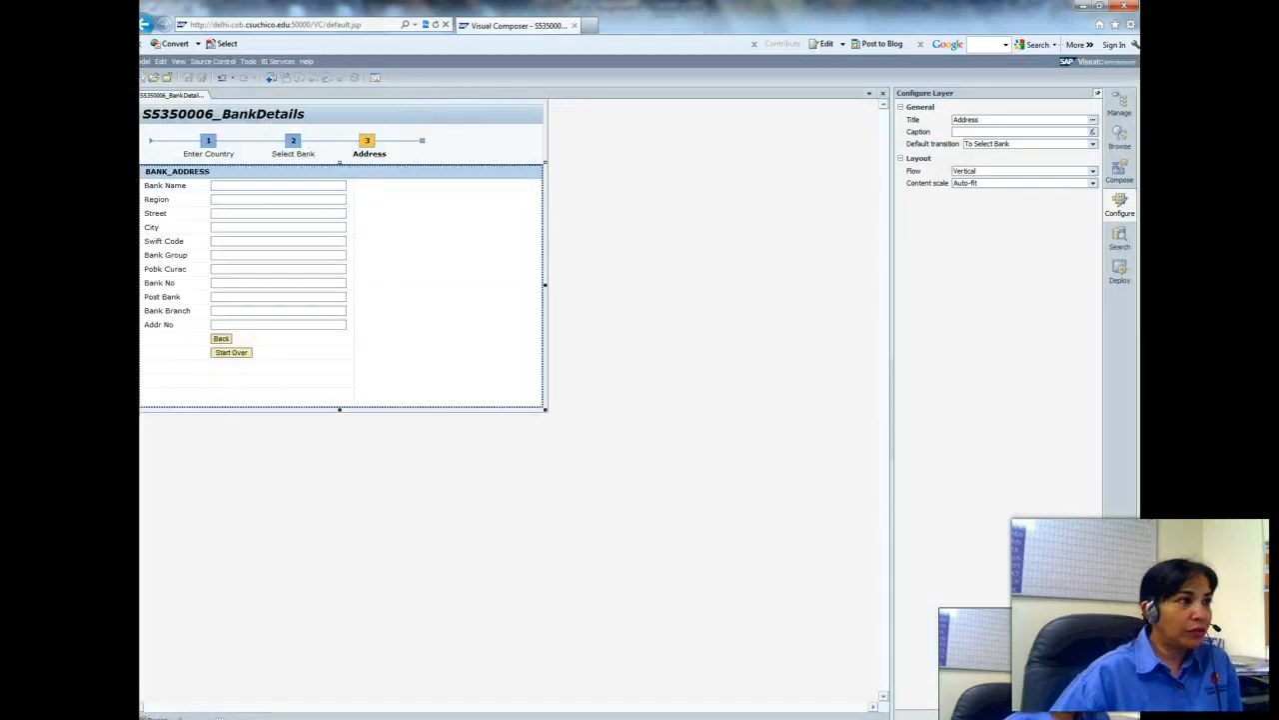
click(208, 139)
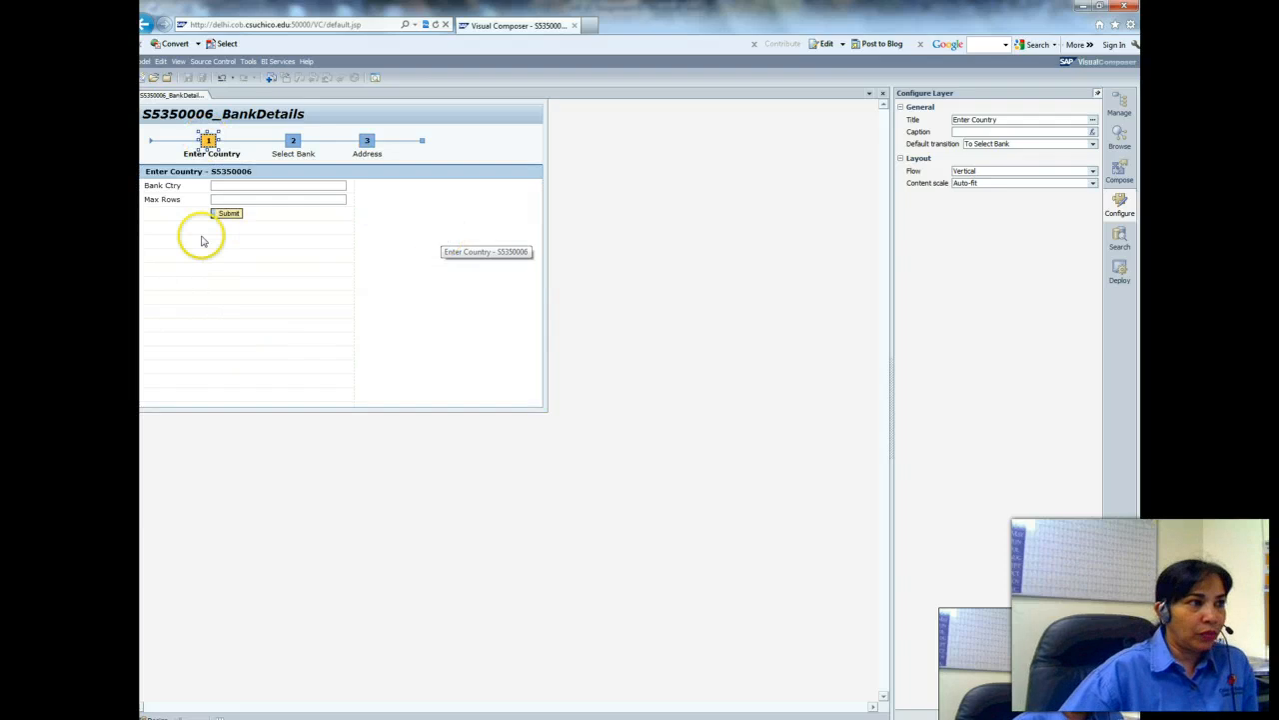
click(293, 140)
click(149, 185)
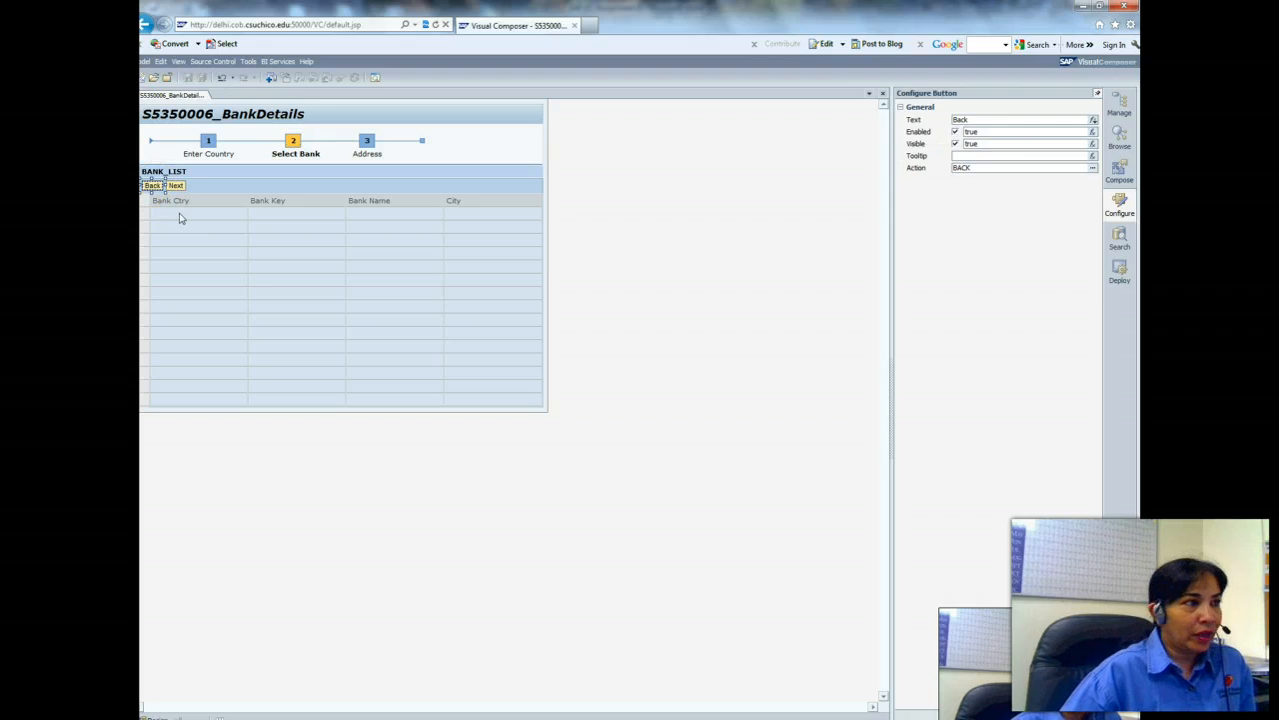
click(1093, 168)
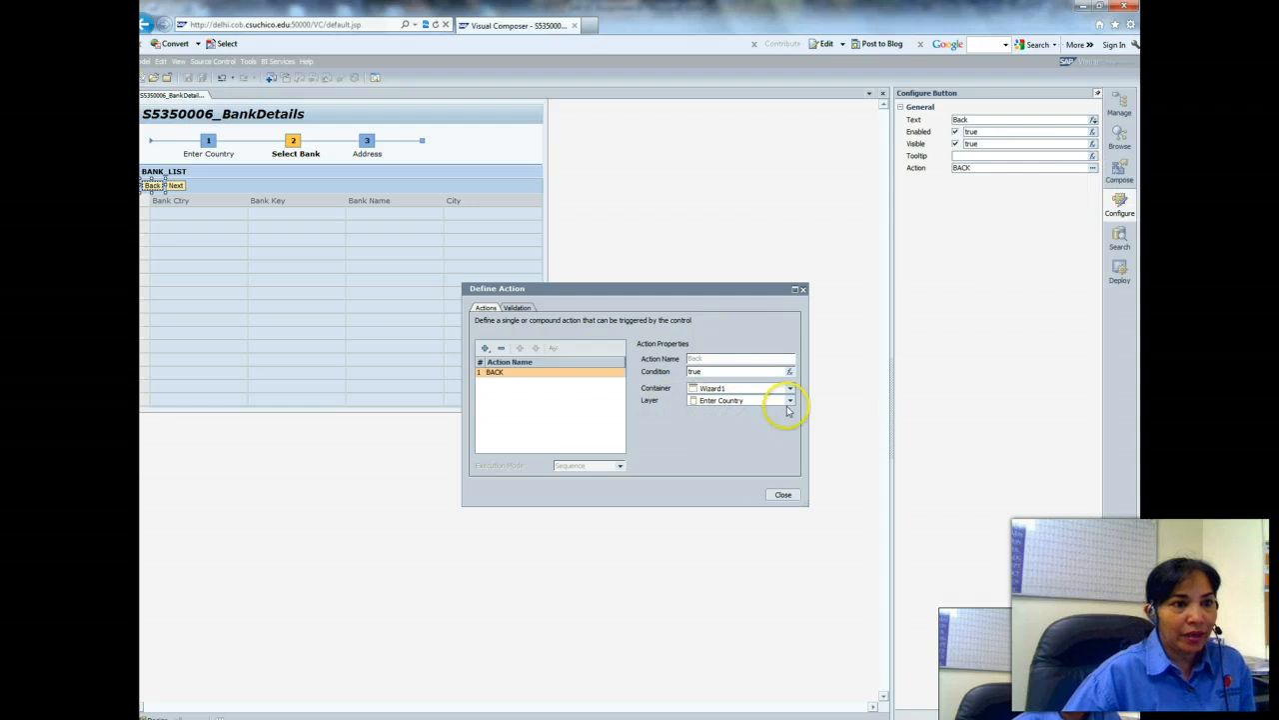
click(783, 495)
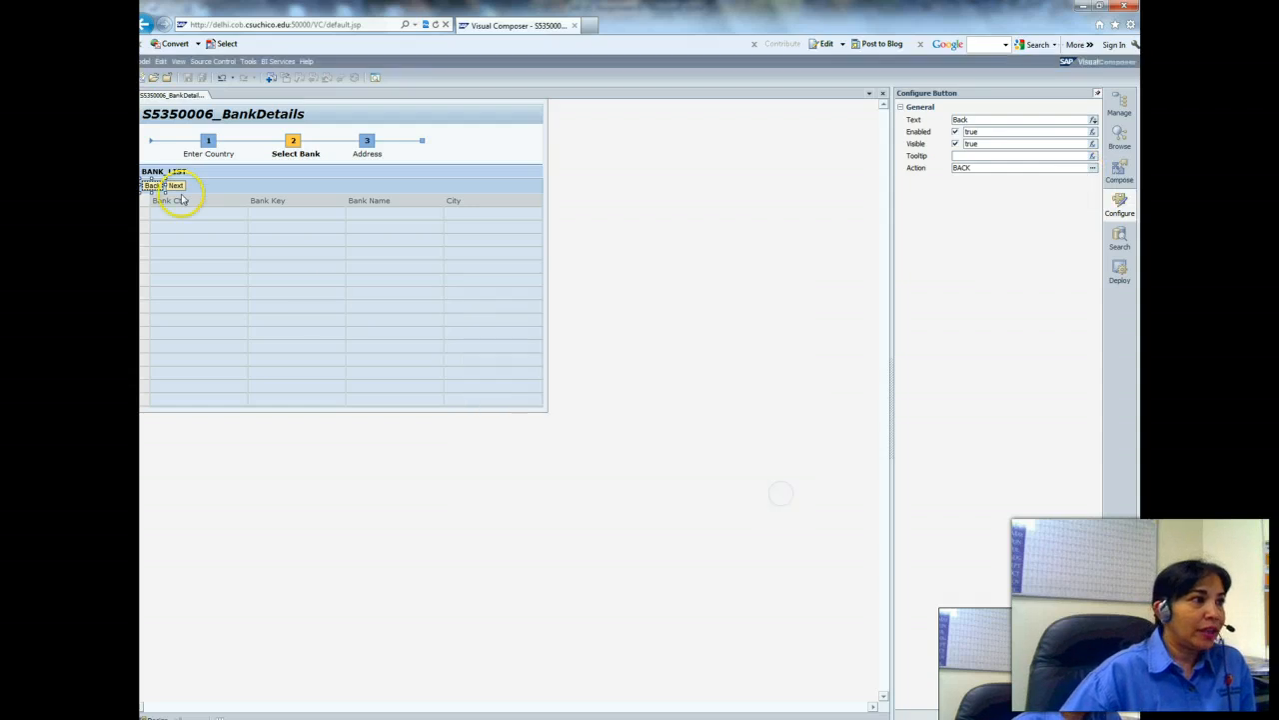
click(176, 186)
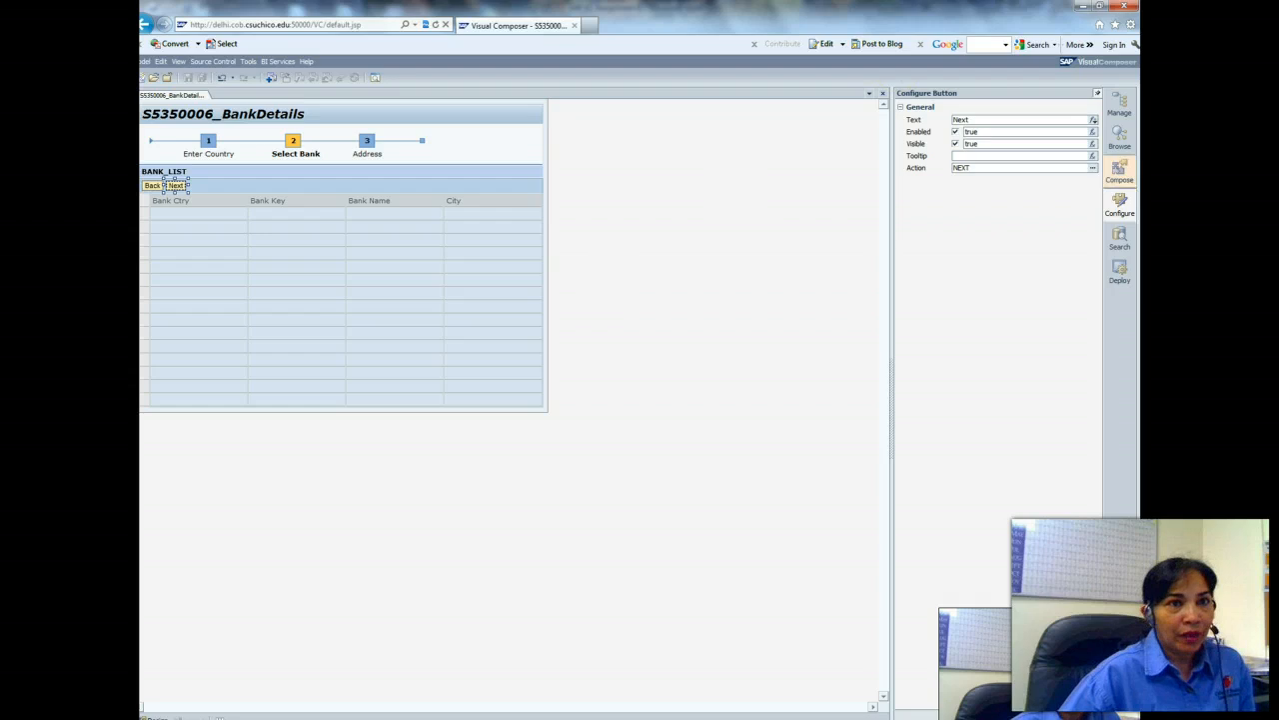
click(1093, 169)
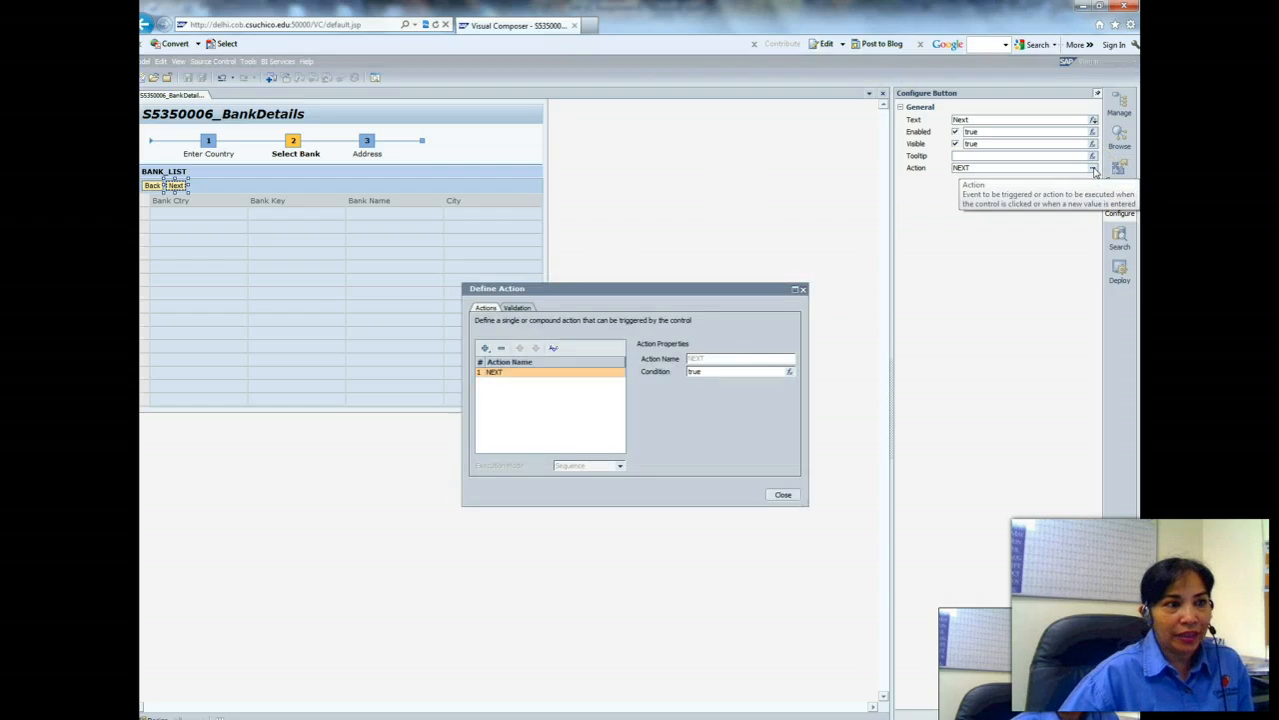
click(777, 496)
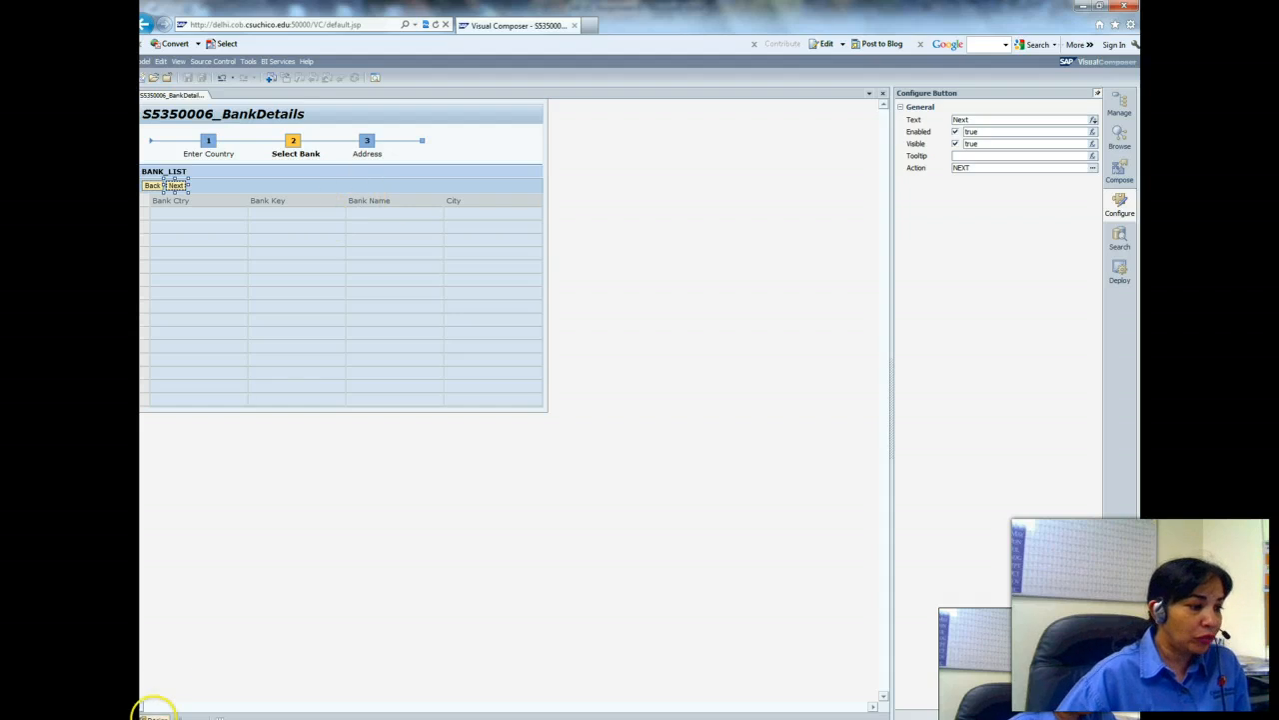
Set the default transition of the Select Bank layer to To Address in the design view.
click(152, 715)
click(367, 440)
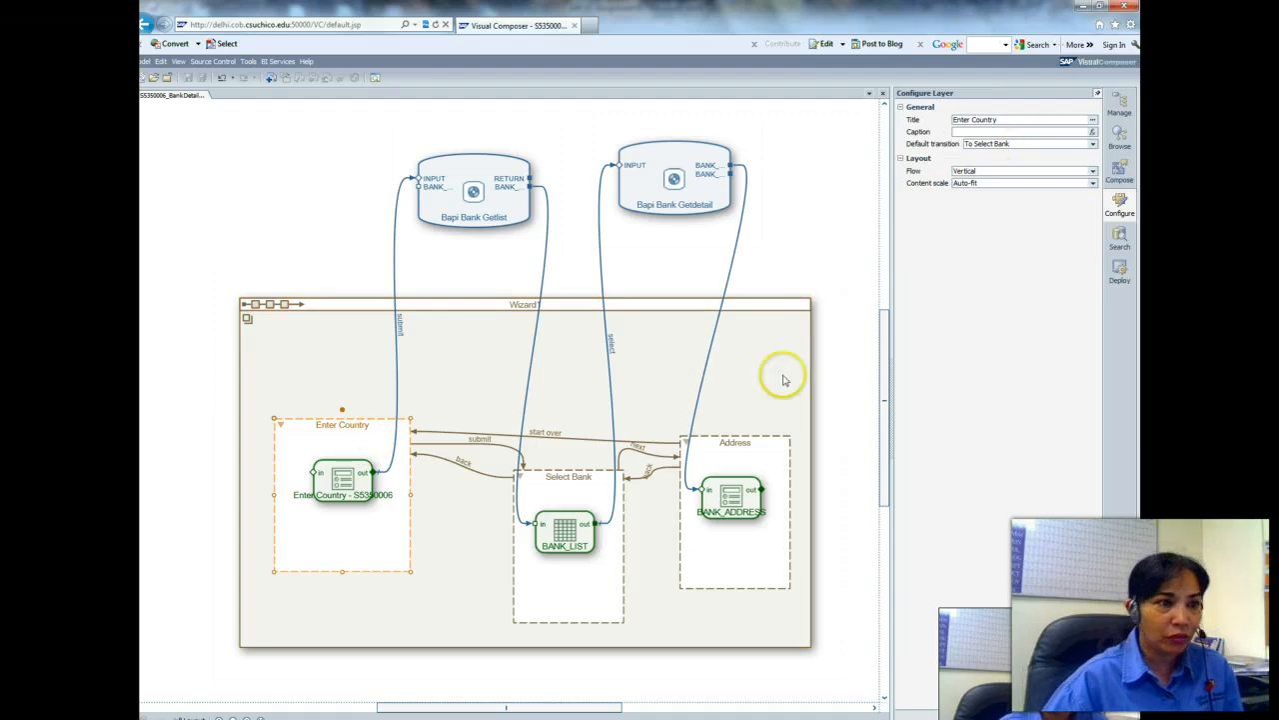
click(577, 495)
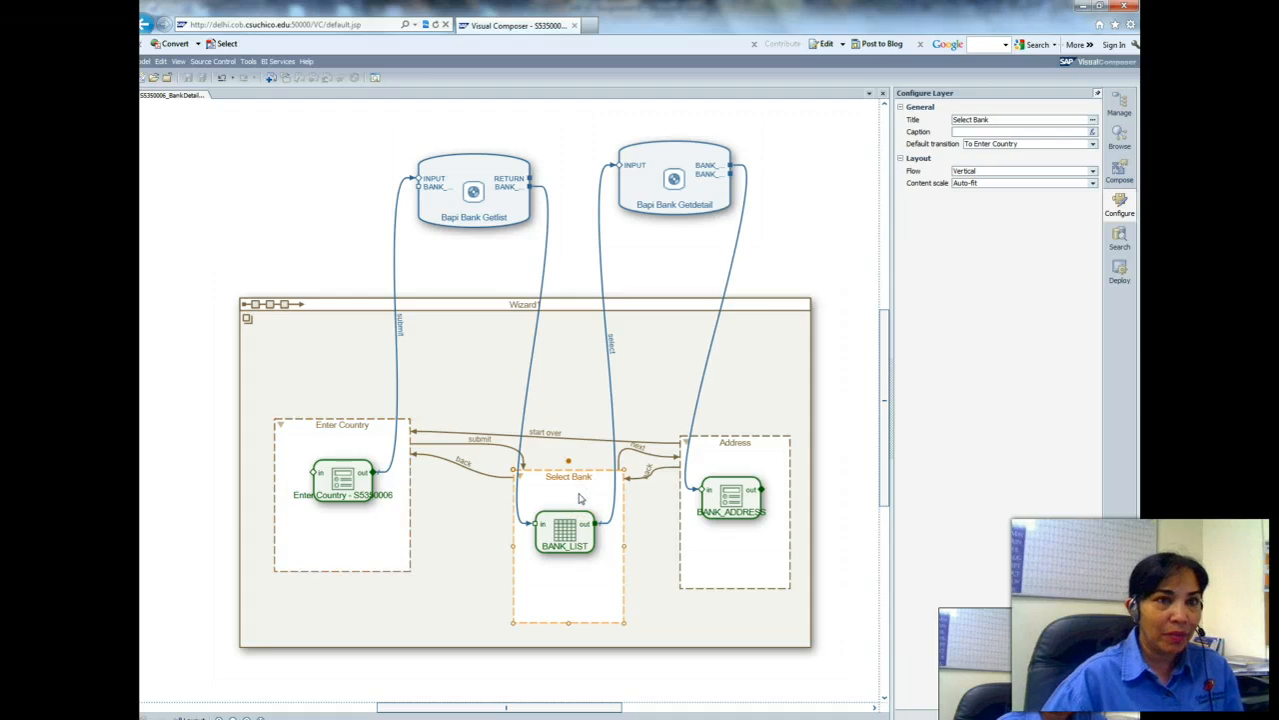
click(1095, 145)
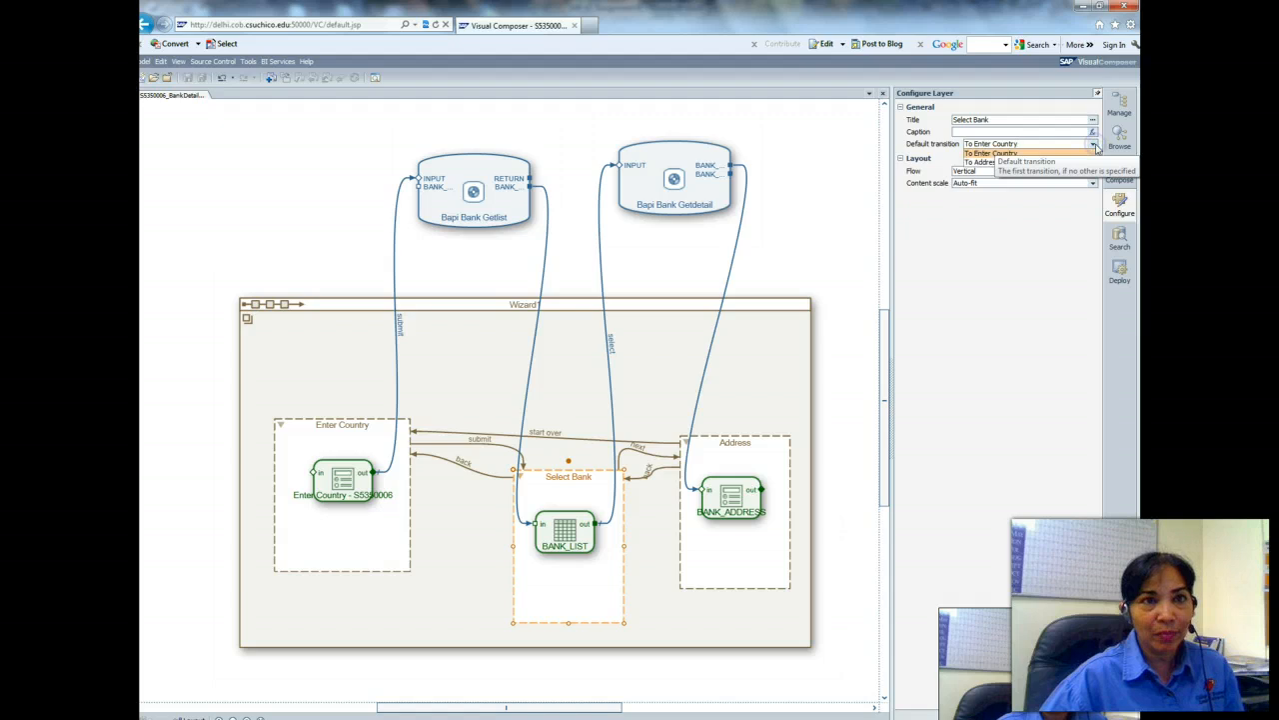
click(988, 163)
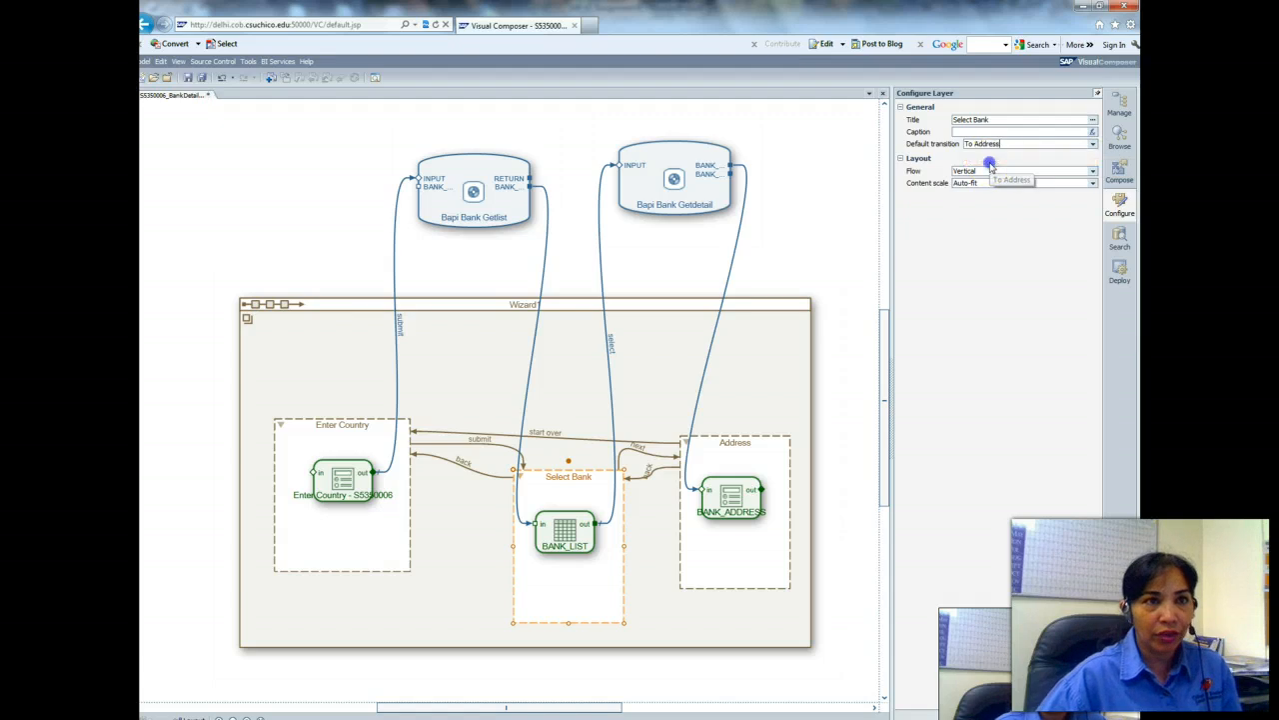
Check the Address layer's settings and the action definitions of its Back and Start Over buttons.
click(771, 456)
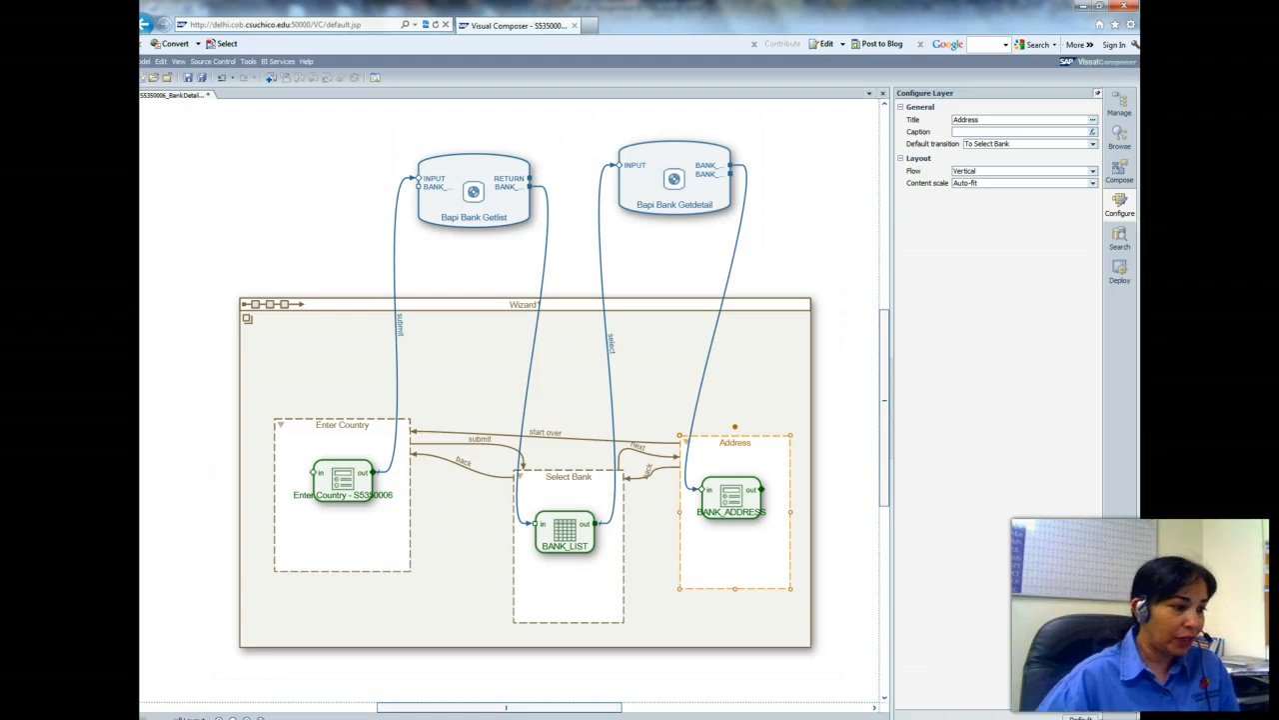
click(189, 715)
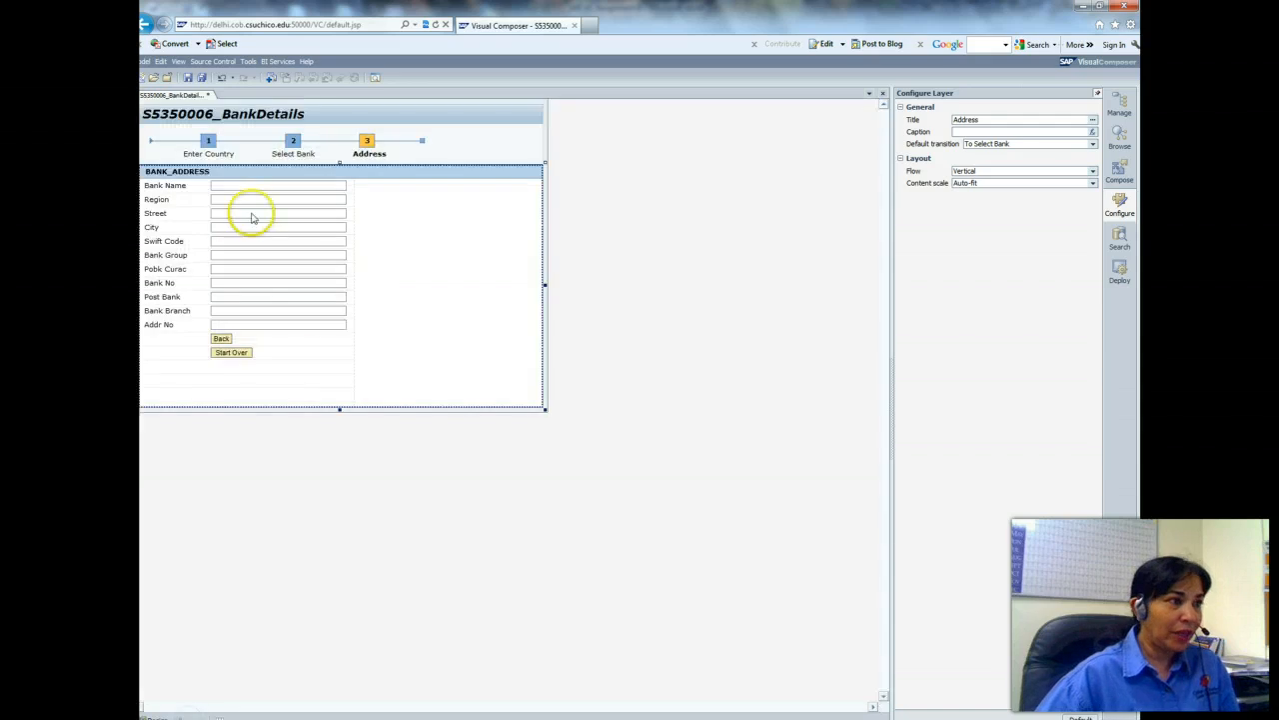
click(293, 140)
click(176, 186)
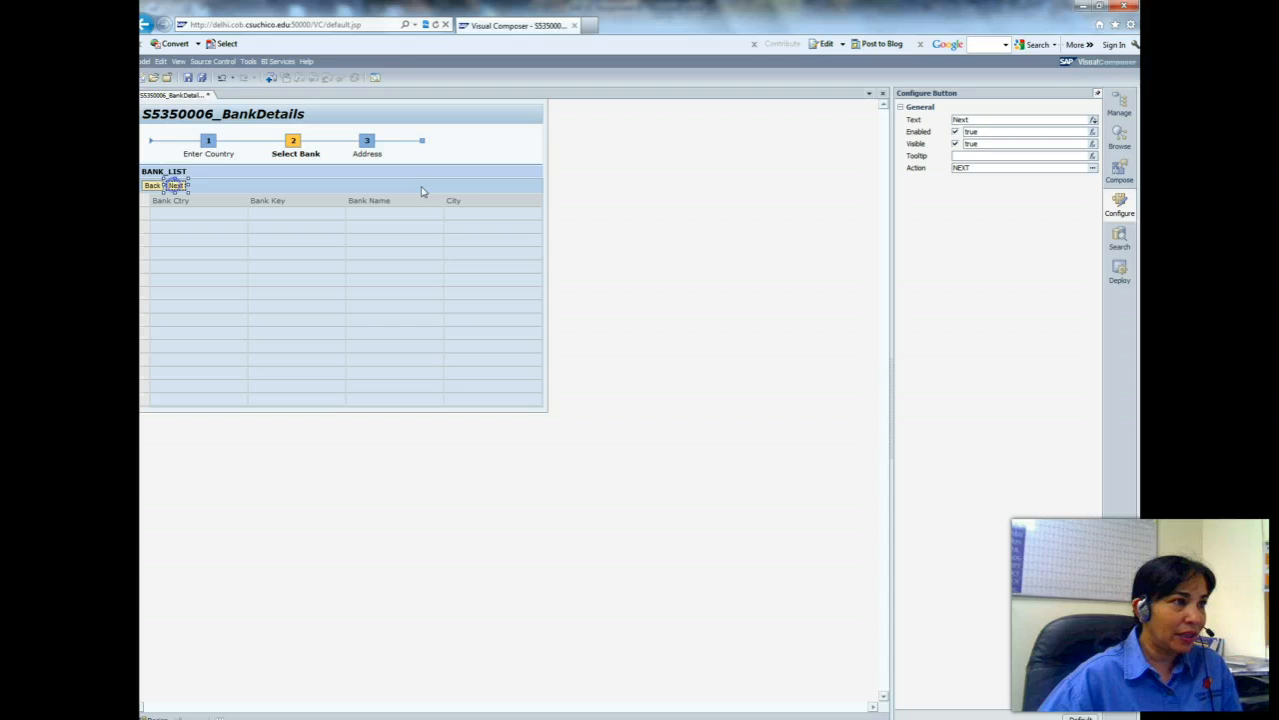
click(368, 142)
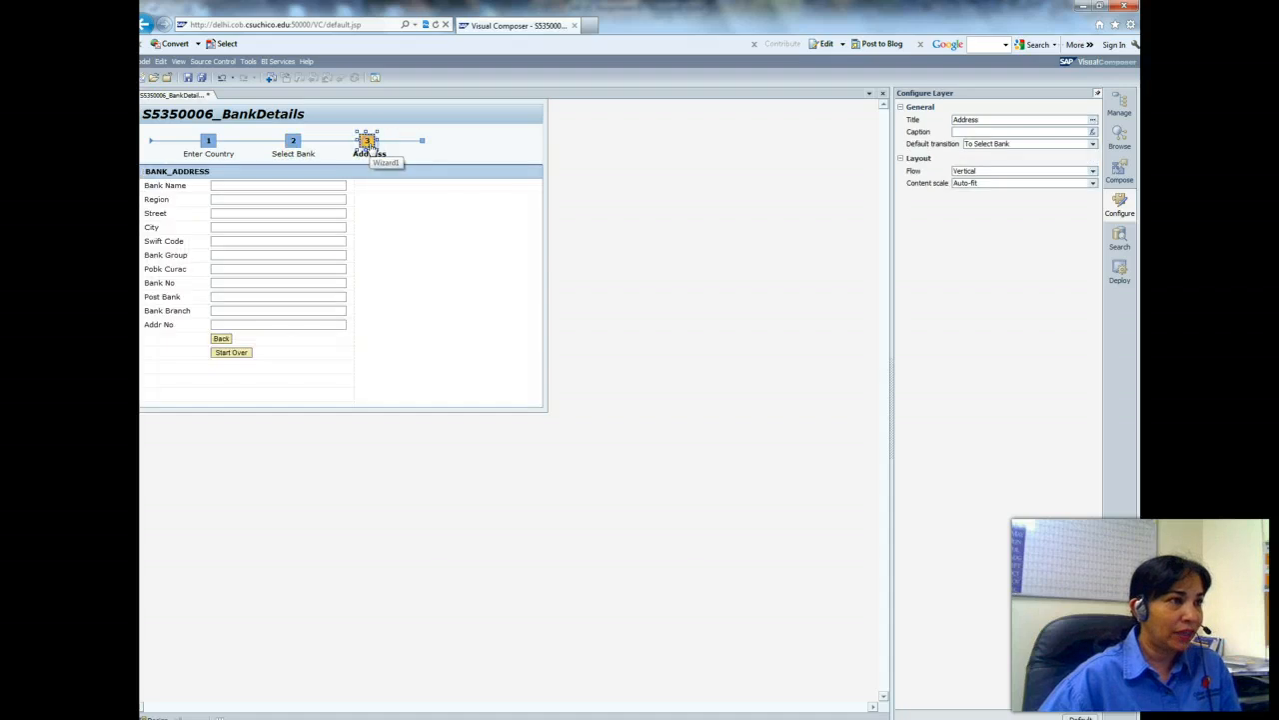
click(221, 340)
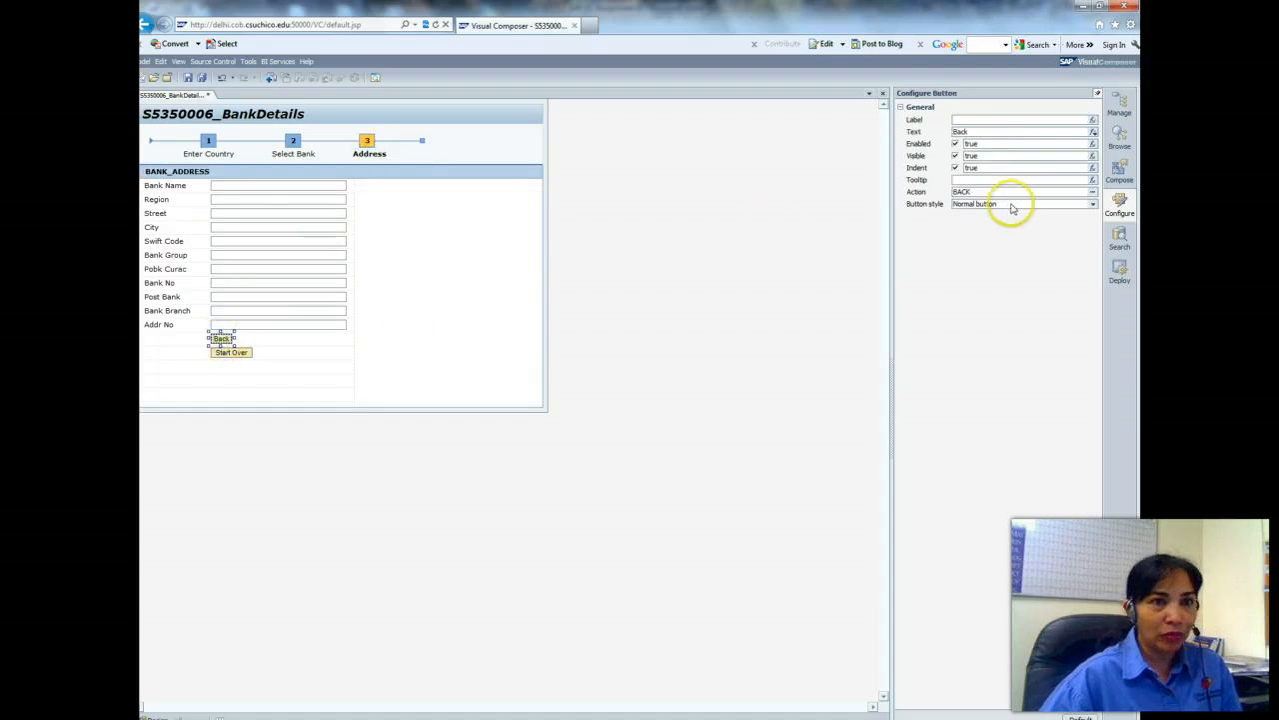
click(1093, 192)
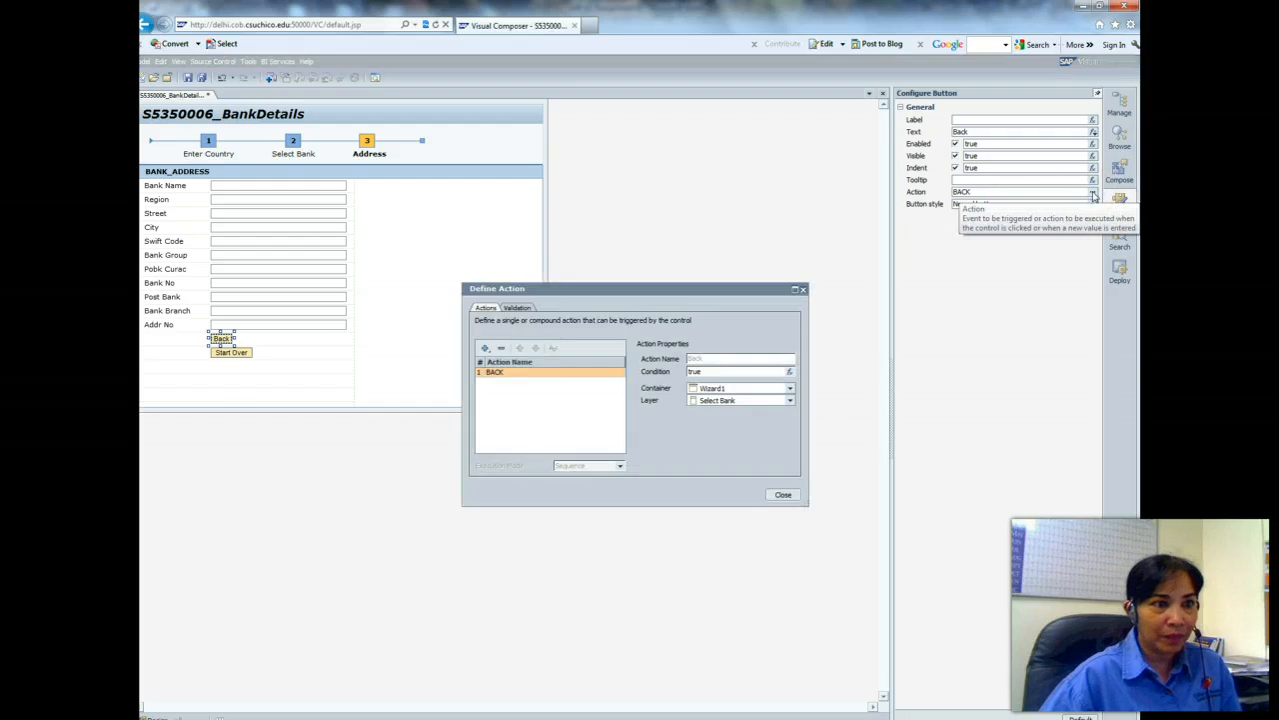
click(782, 494)
click(232, 353)
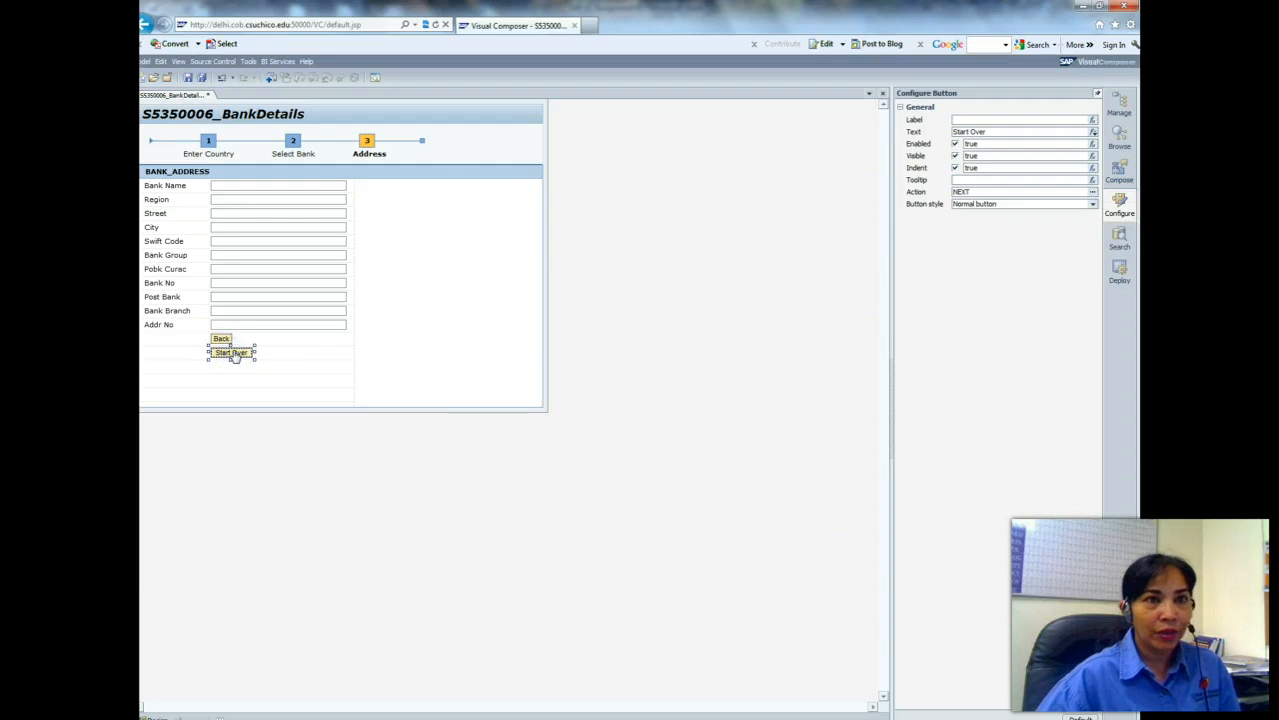
click(1094, 192)
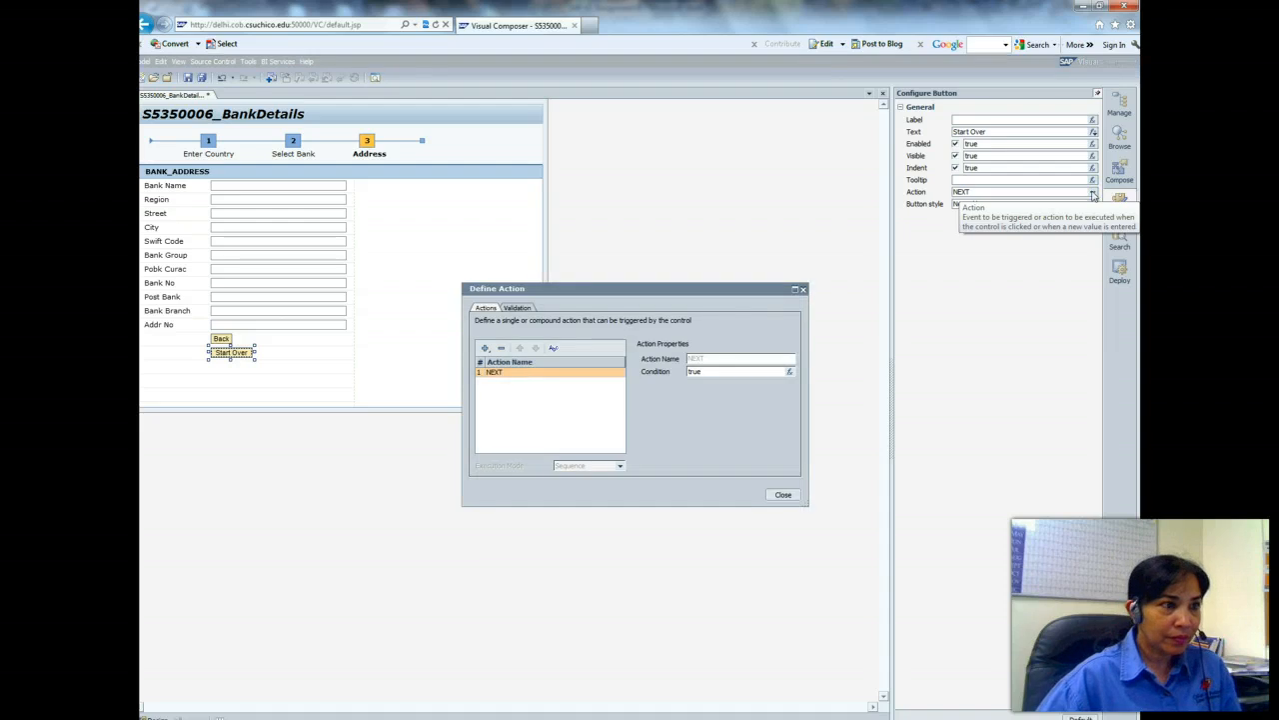
click(783, 494)
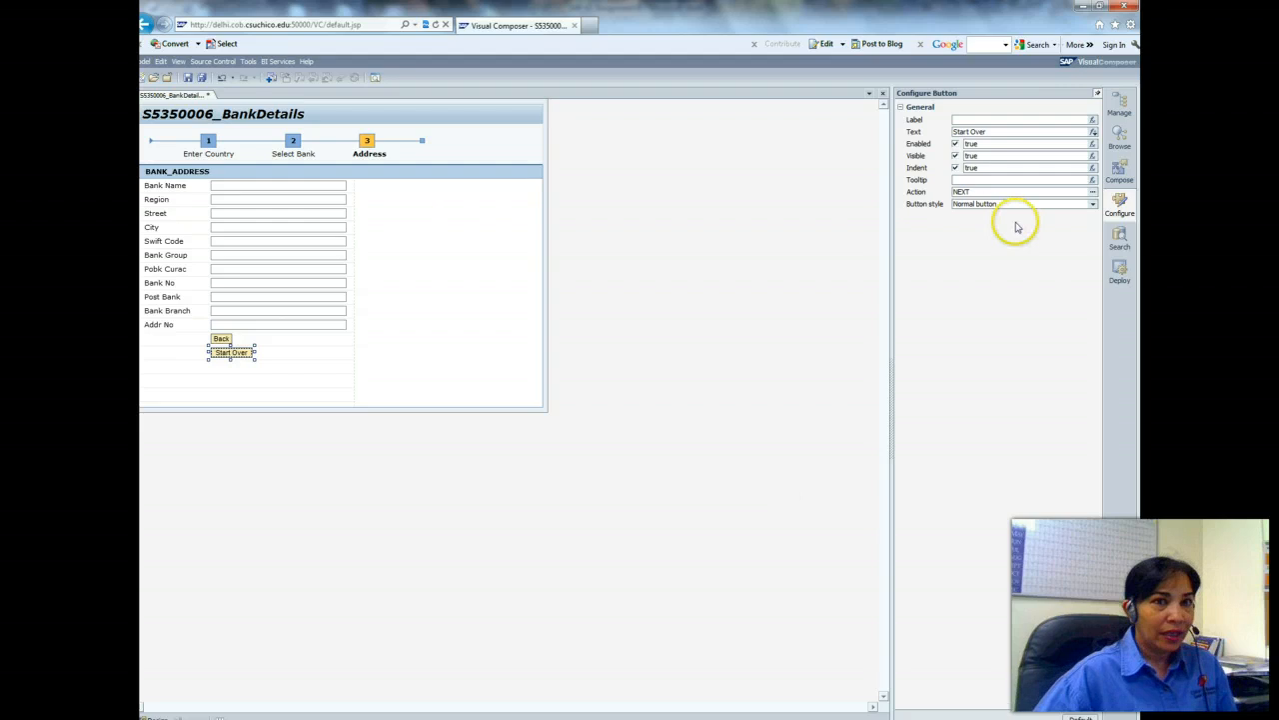
Redeploy the component, saving the modified models, and launch the Flex version of S5350006_BankDetails_Wizard.
click(1116, 281)
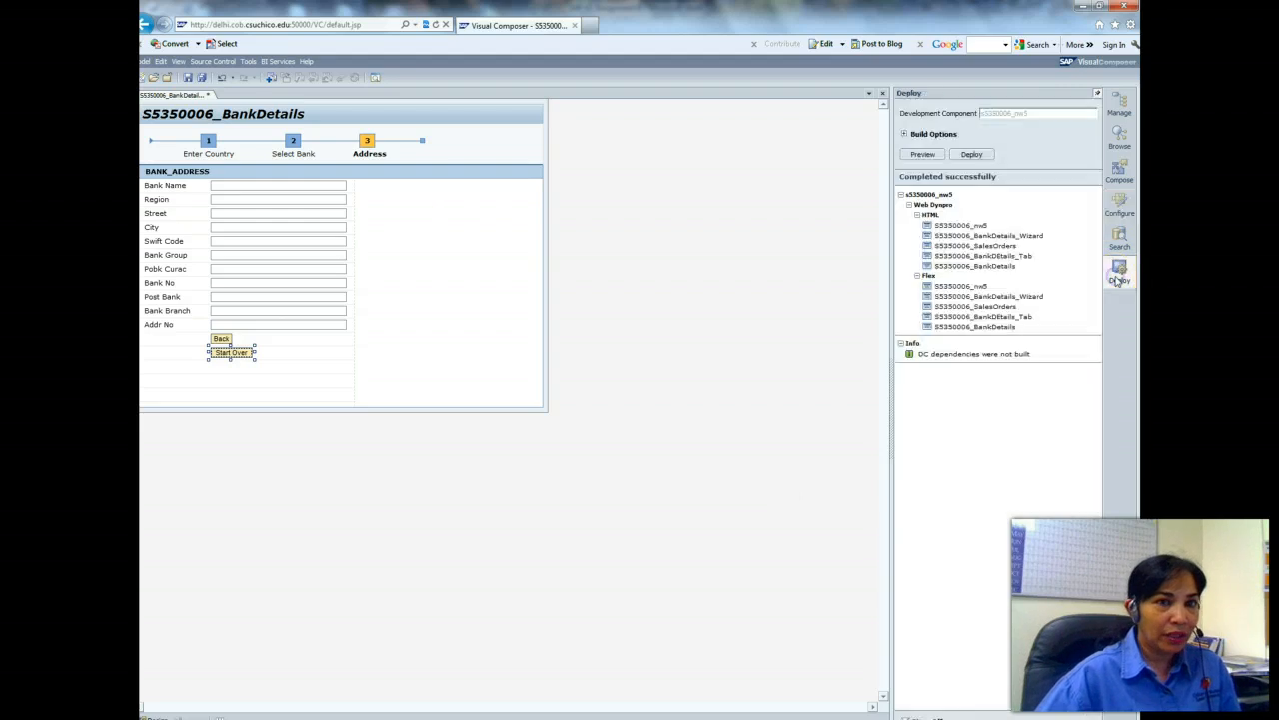
click(971, 155)
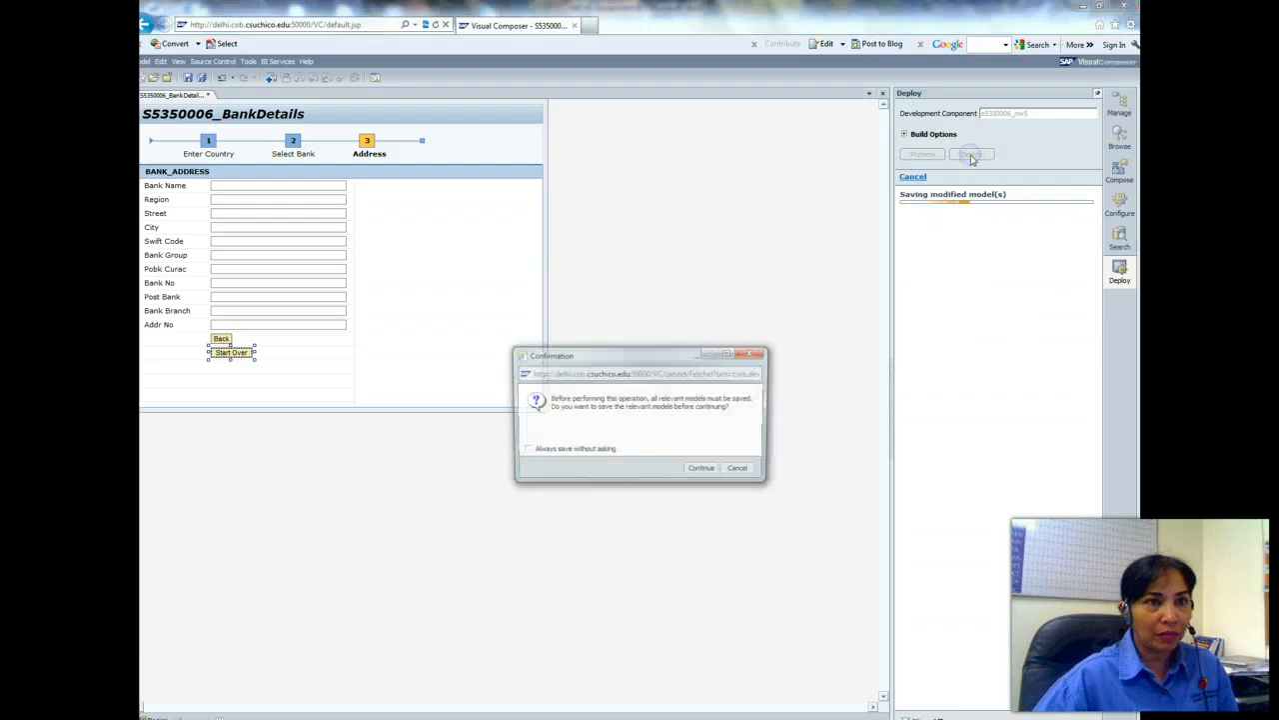
click(713, 469)
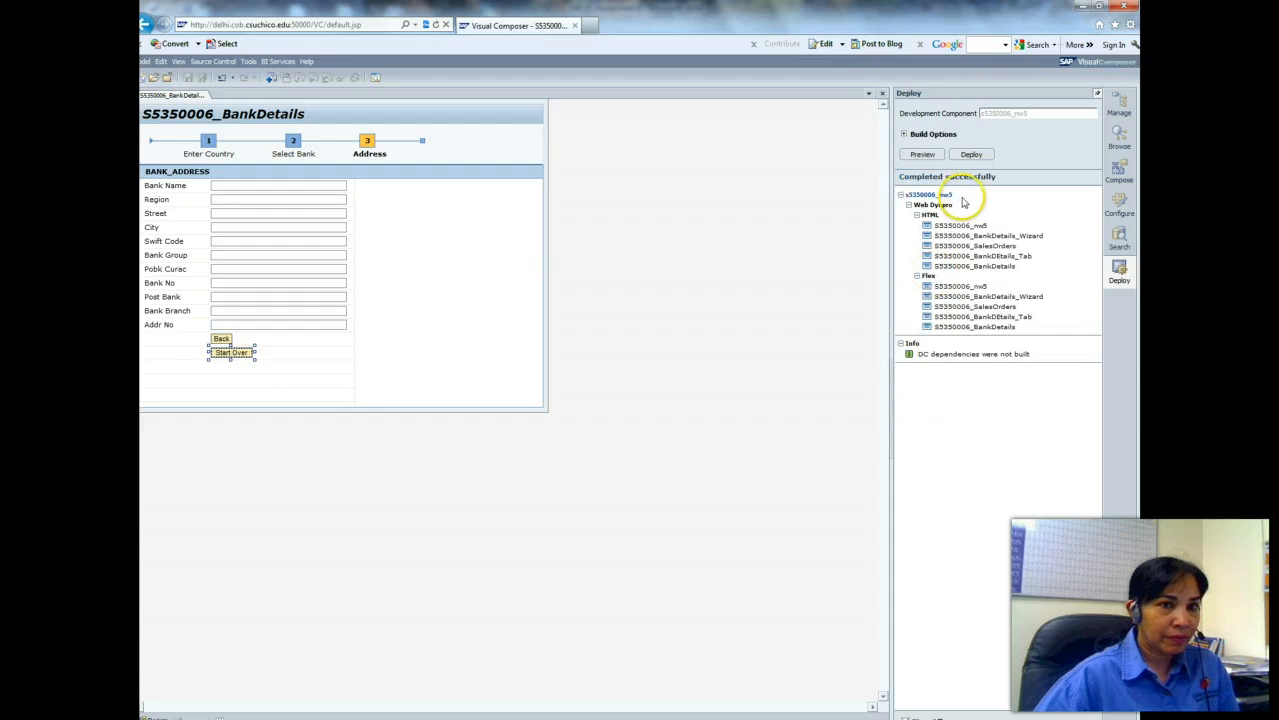
click(1018, 297)
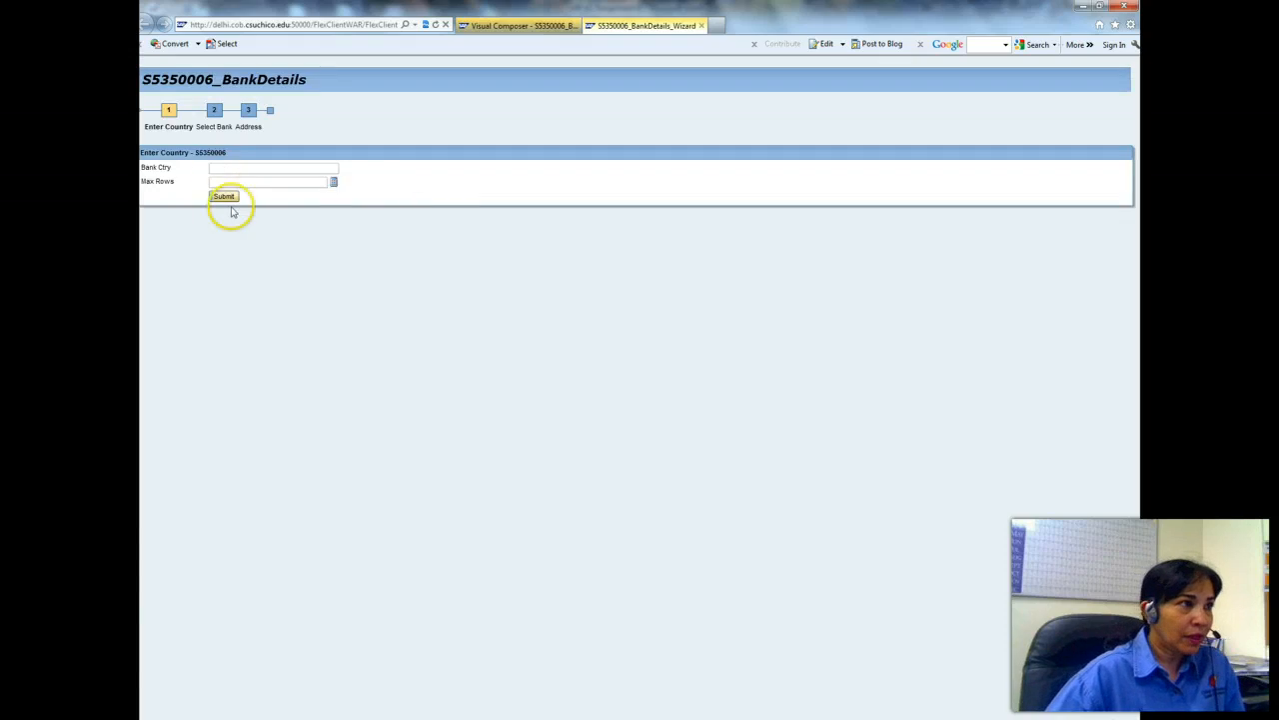
Submit the Enter Country step of the running wizard with bank country us and max rows 15.
click(218, 168)
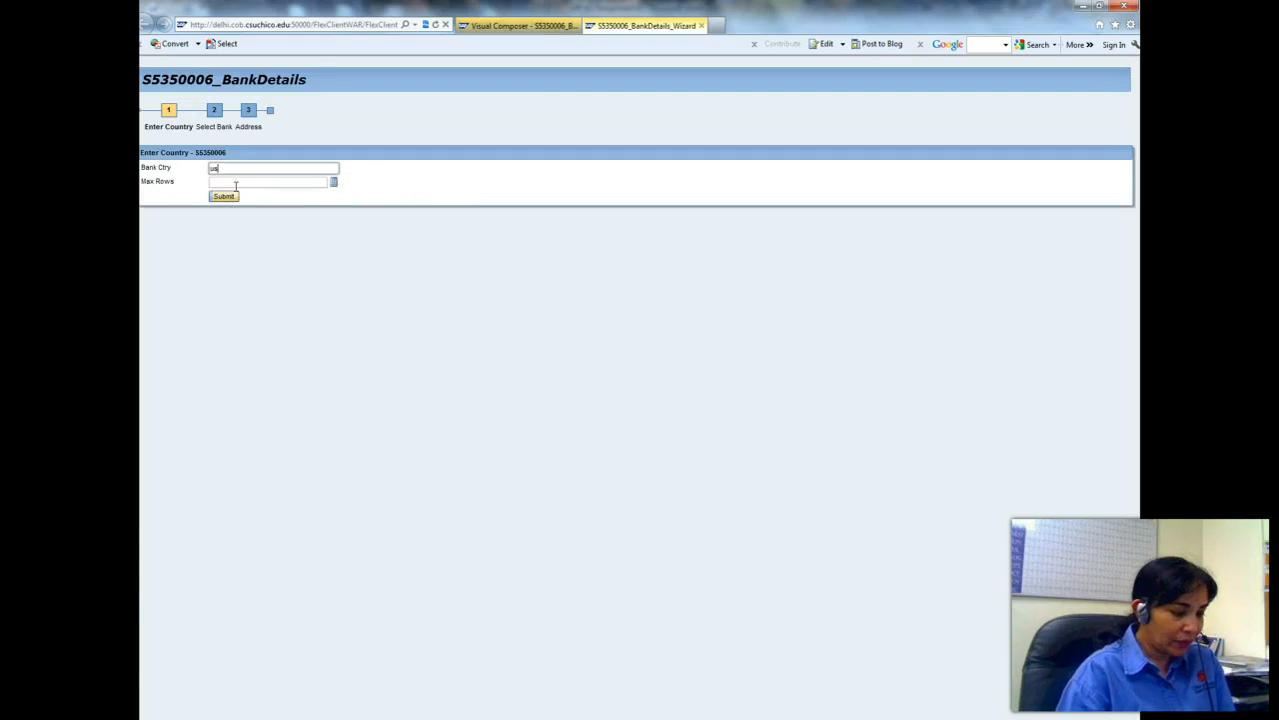
text(us)
click(236, 182)
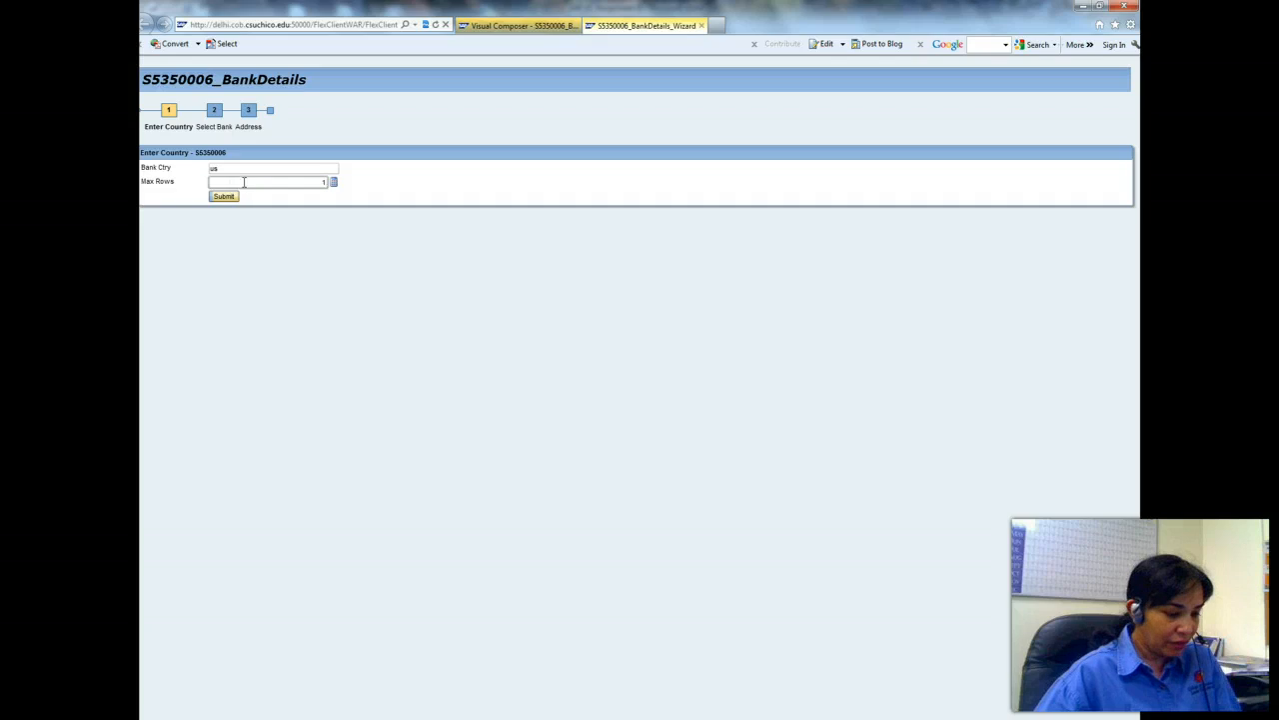
click(226, 196)
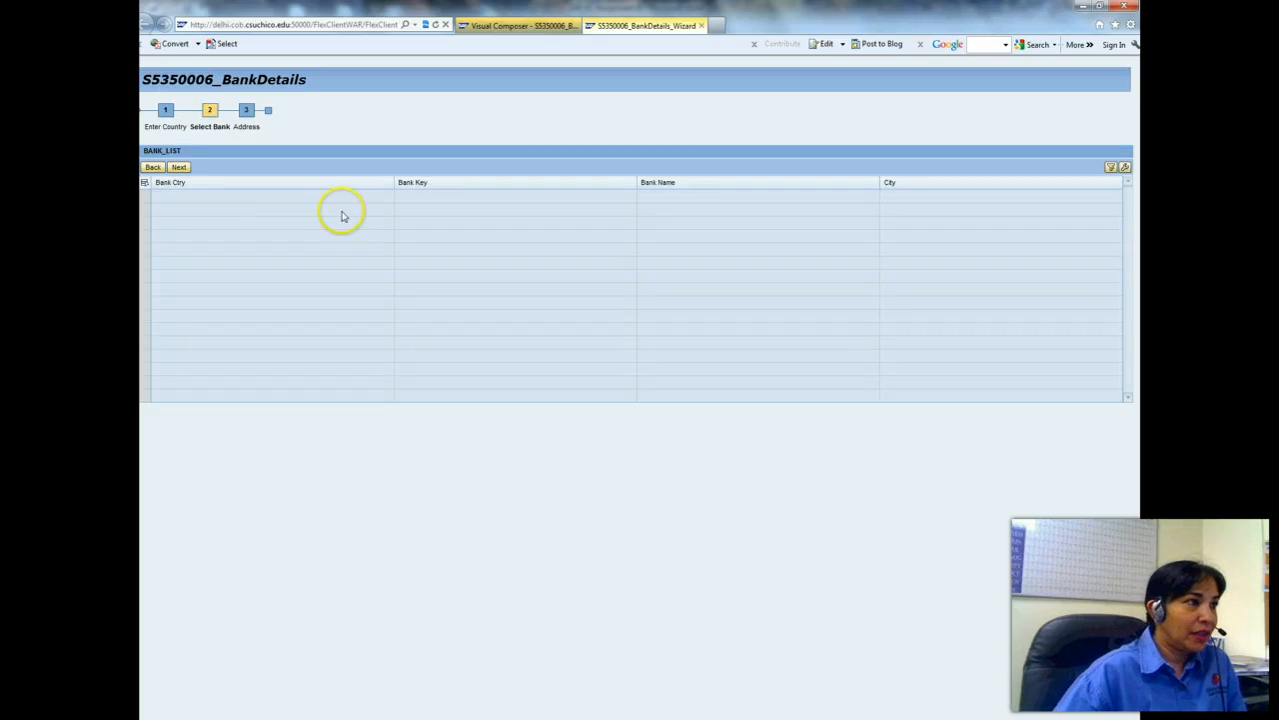
Test moving back and forward through the wizard's three steps, including Start Over on the Address step.
click(152, 168)
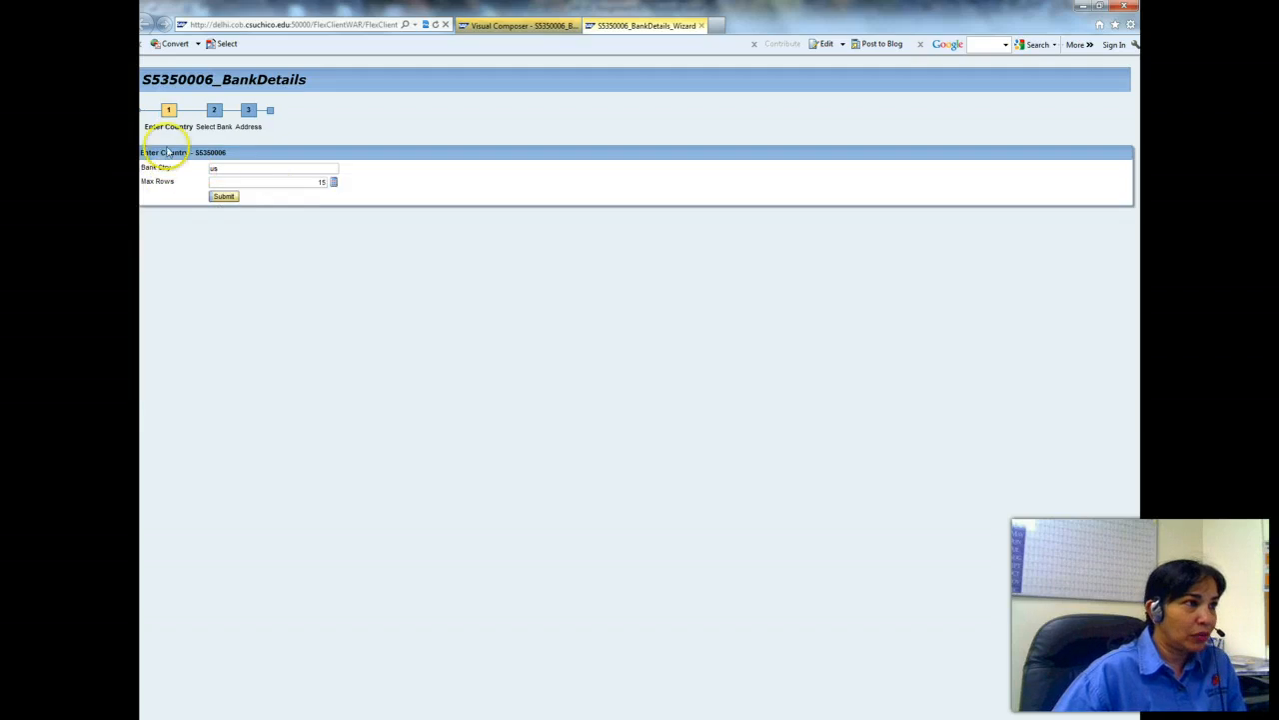
click(224, 196)
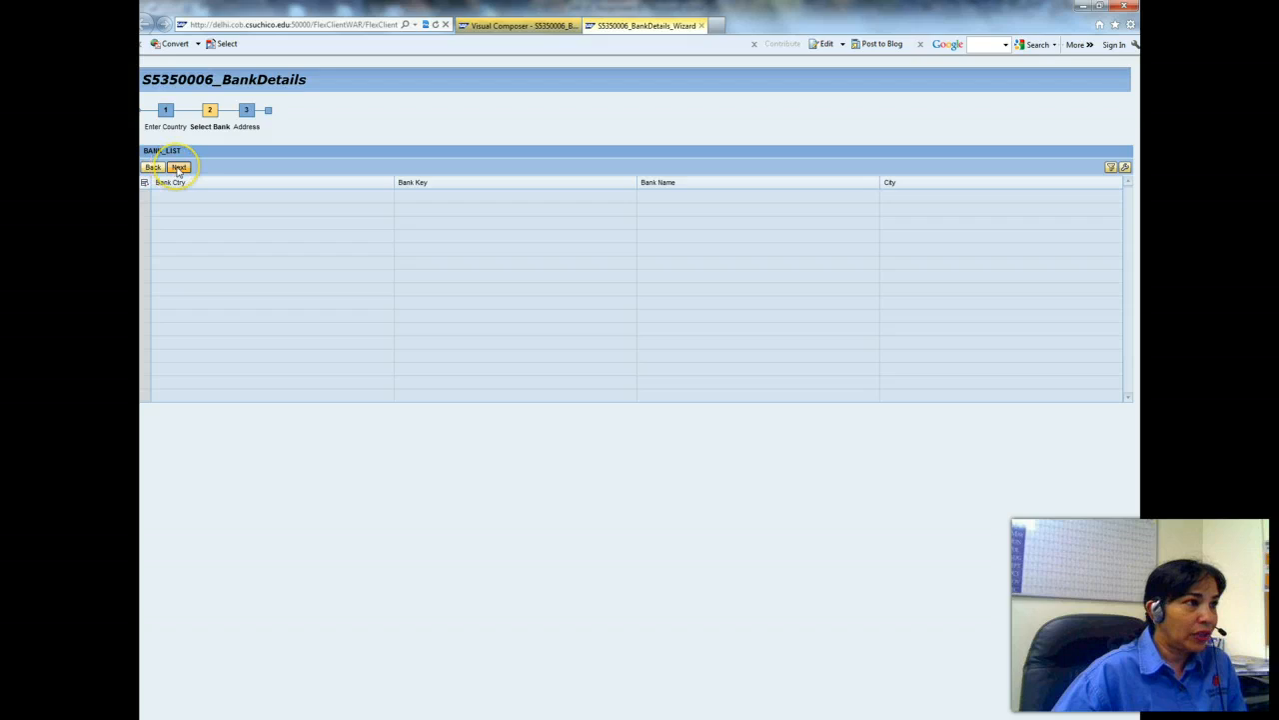
click(178, 166)
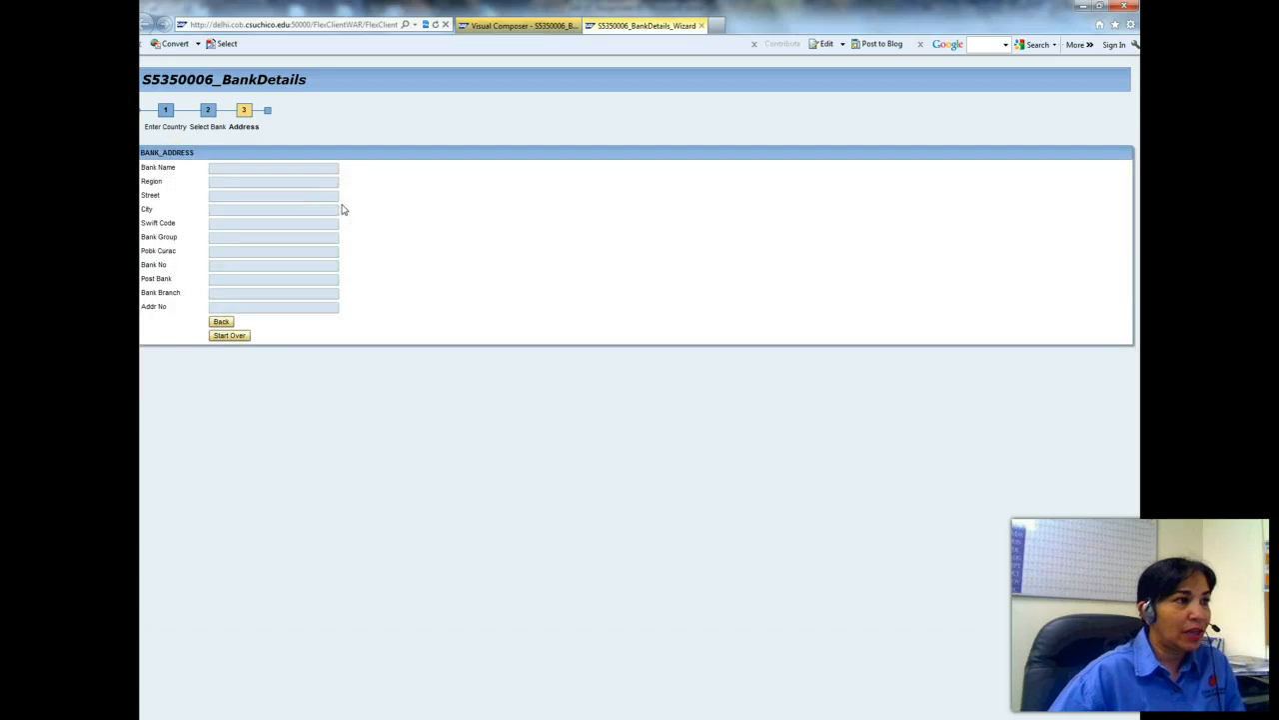
click(221, 321)
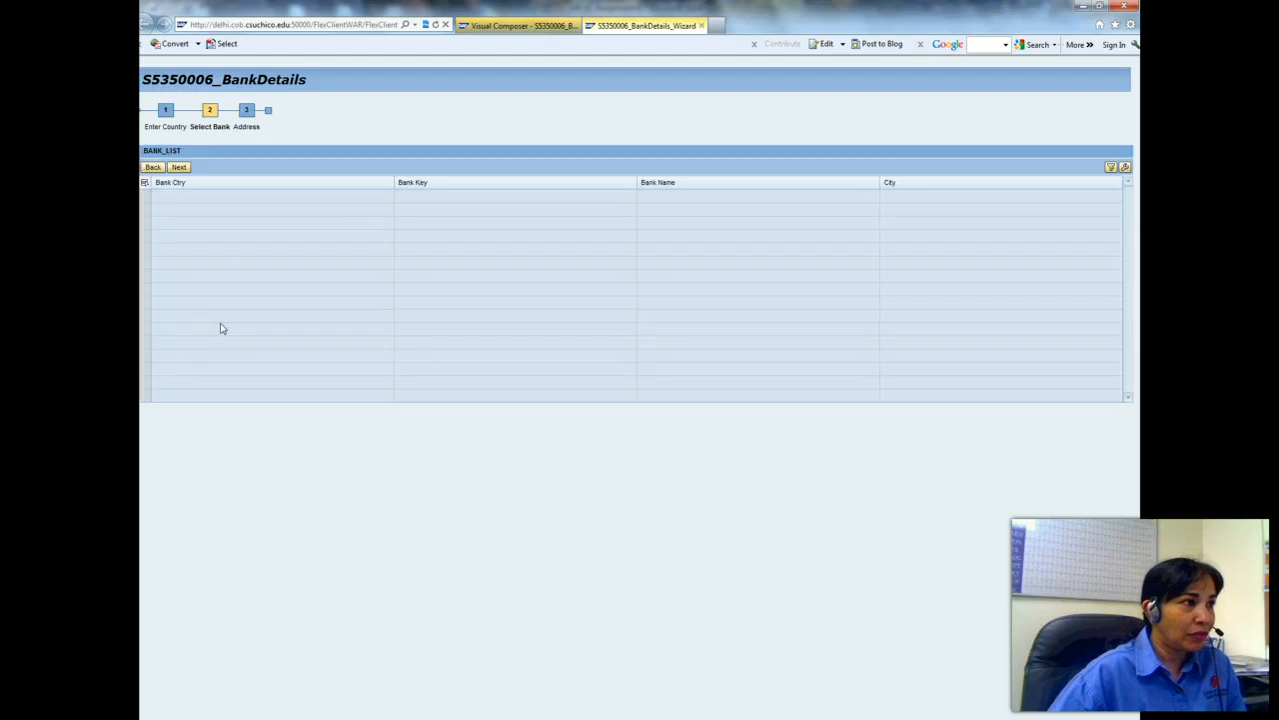
click(178, 166)
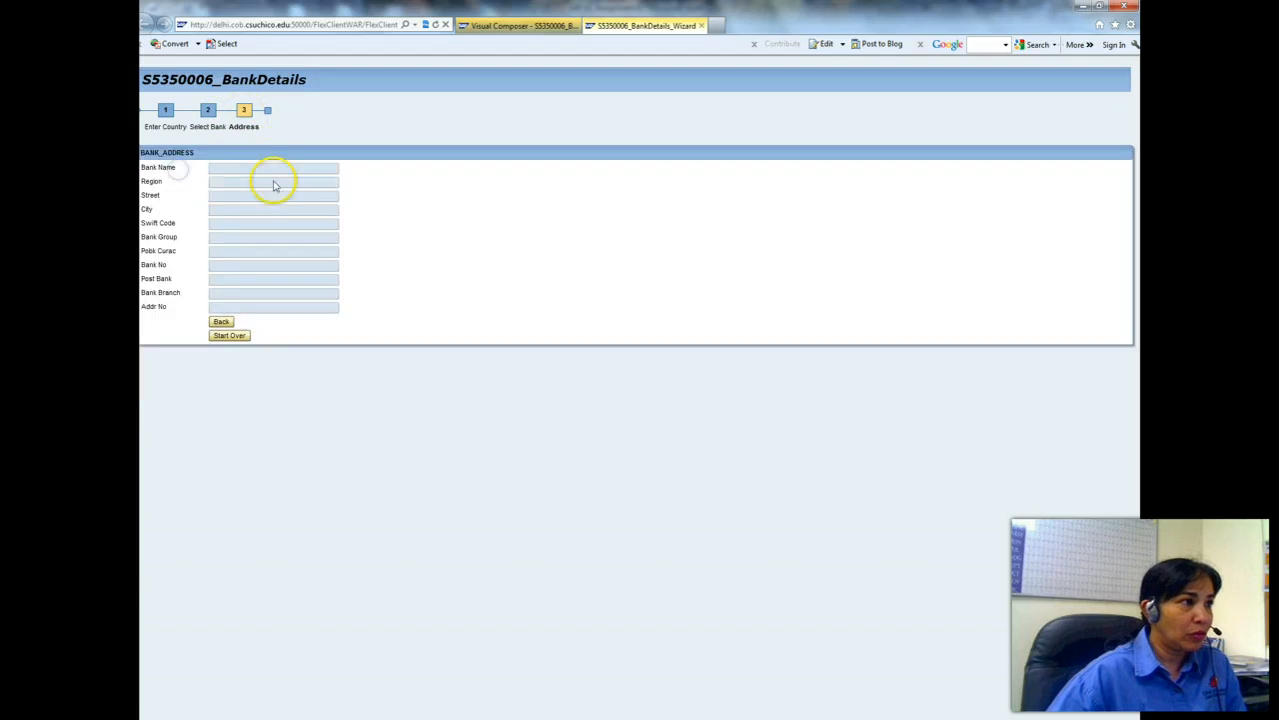
click(229, 336)
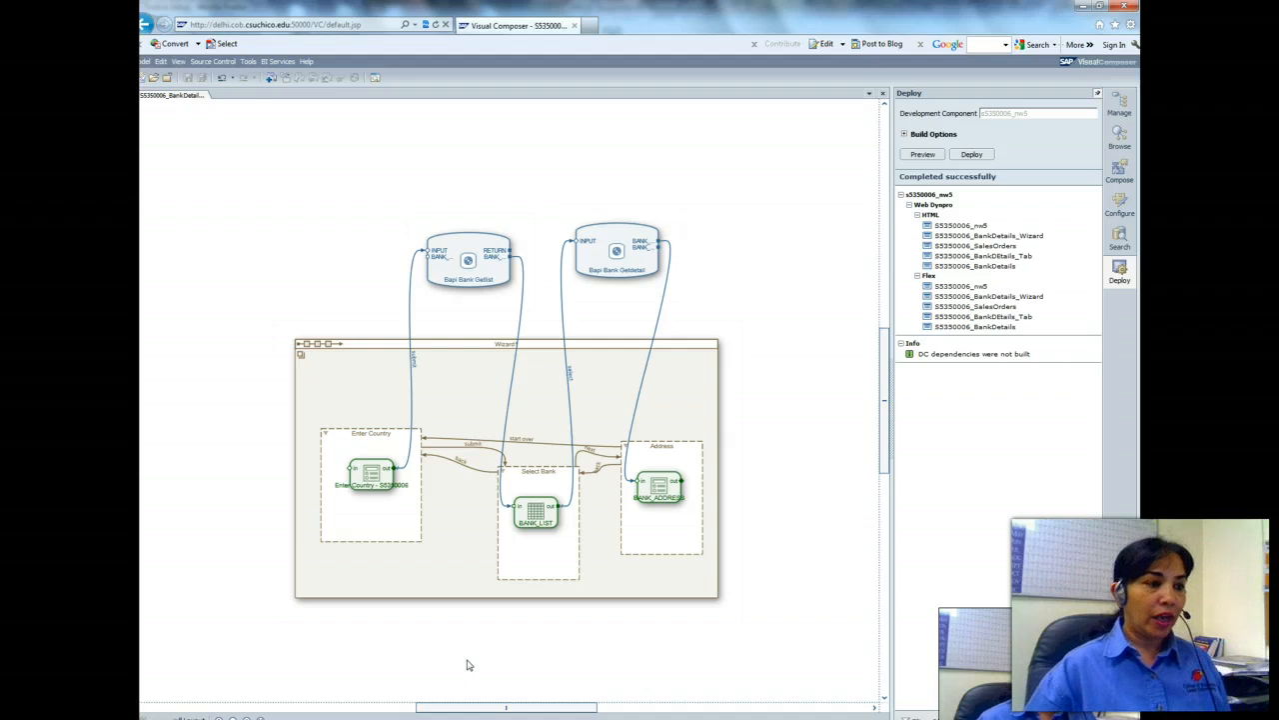
Check the event names of the two transitions between the Enter Country and Select Bank layers in the design view.
click(458, 459)
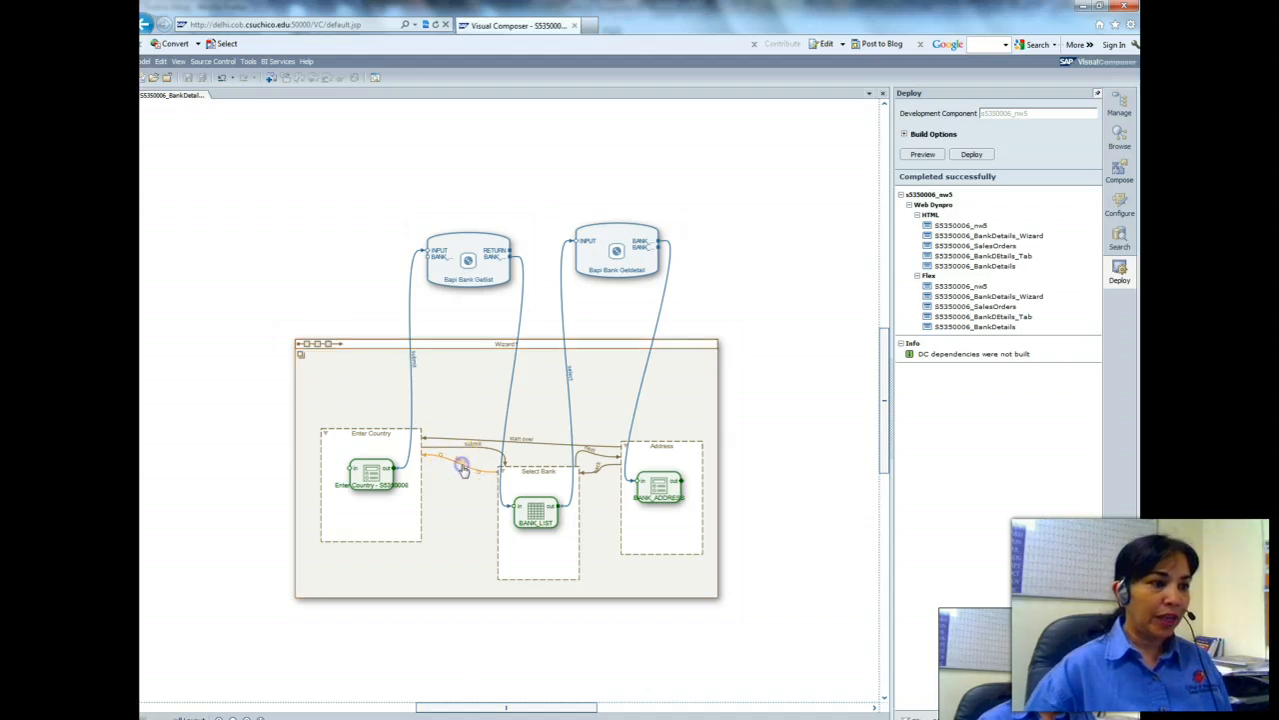
double_click(462, 467)
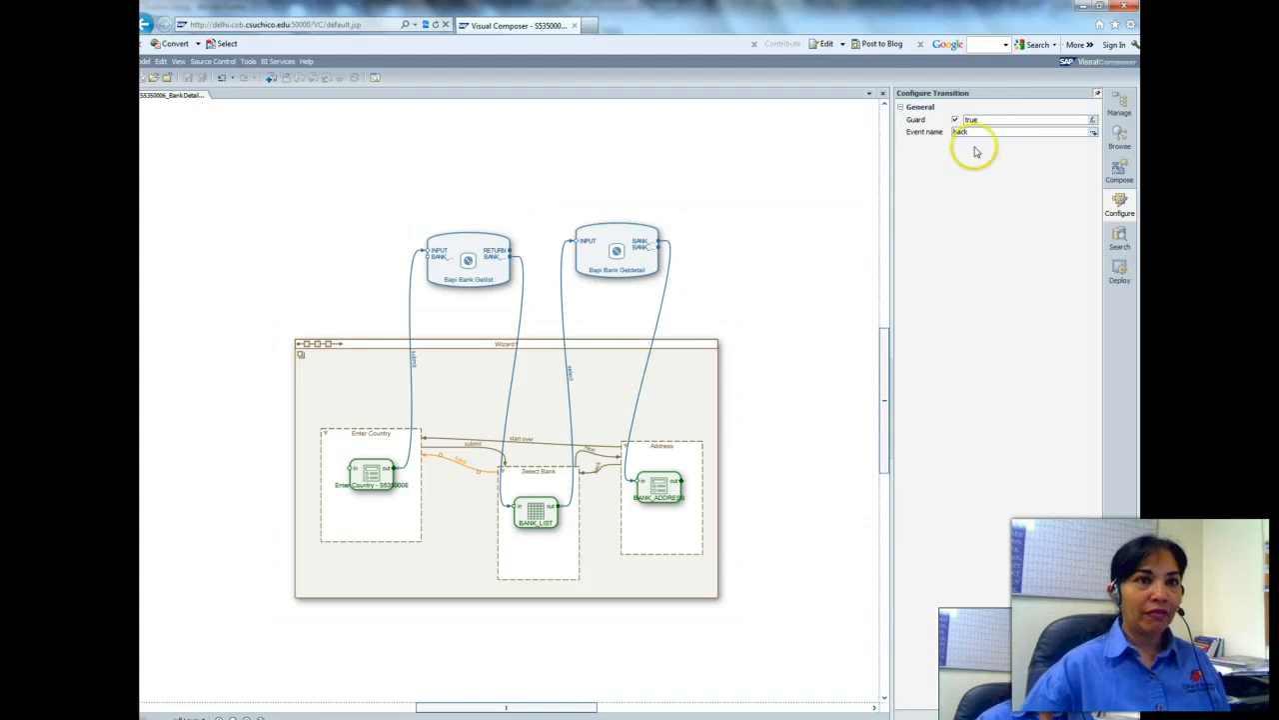
click(1094, 132)
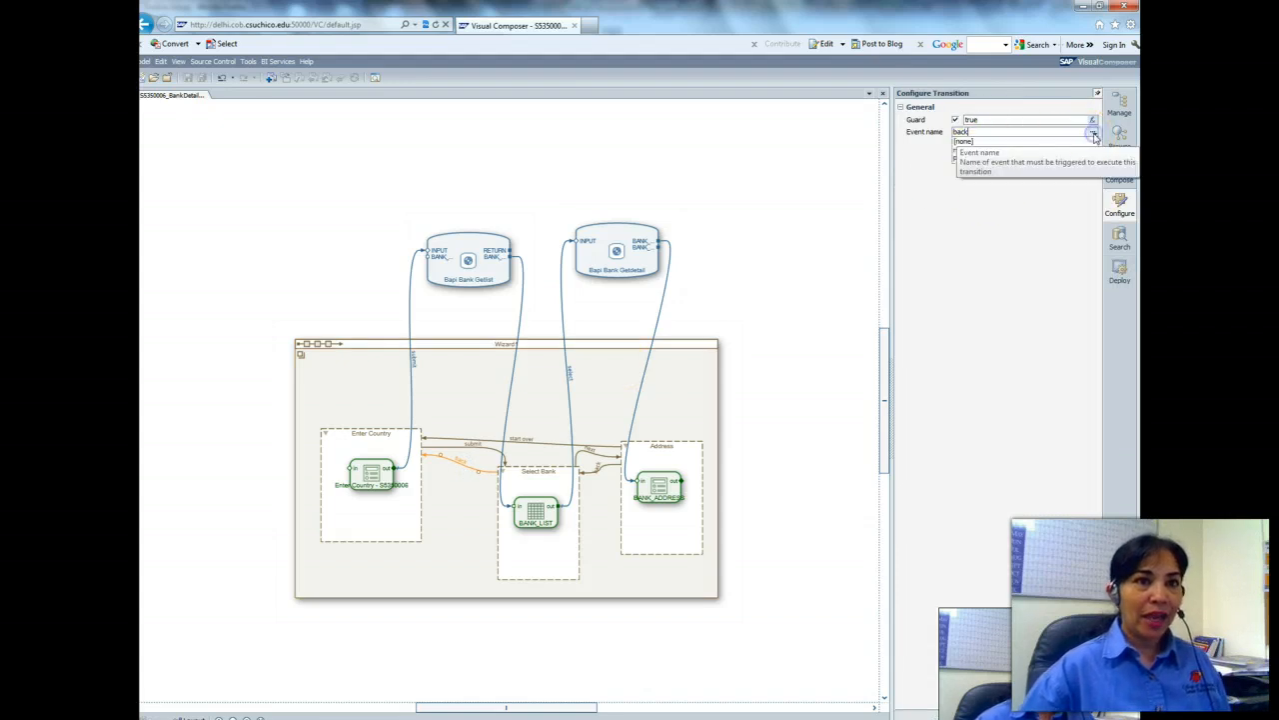
click(949, 191)
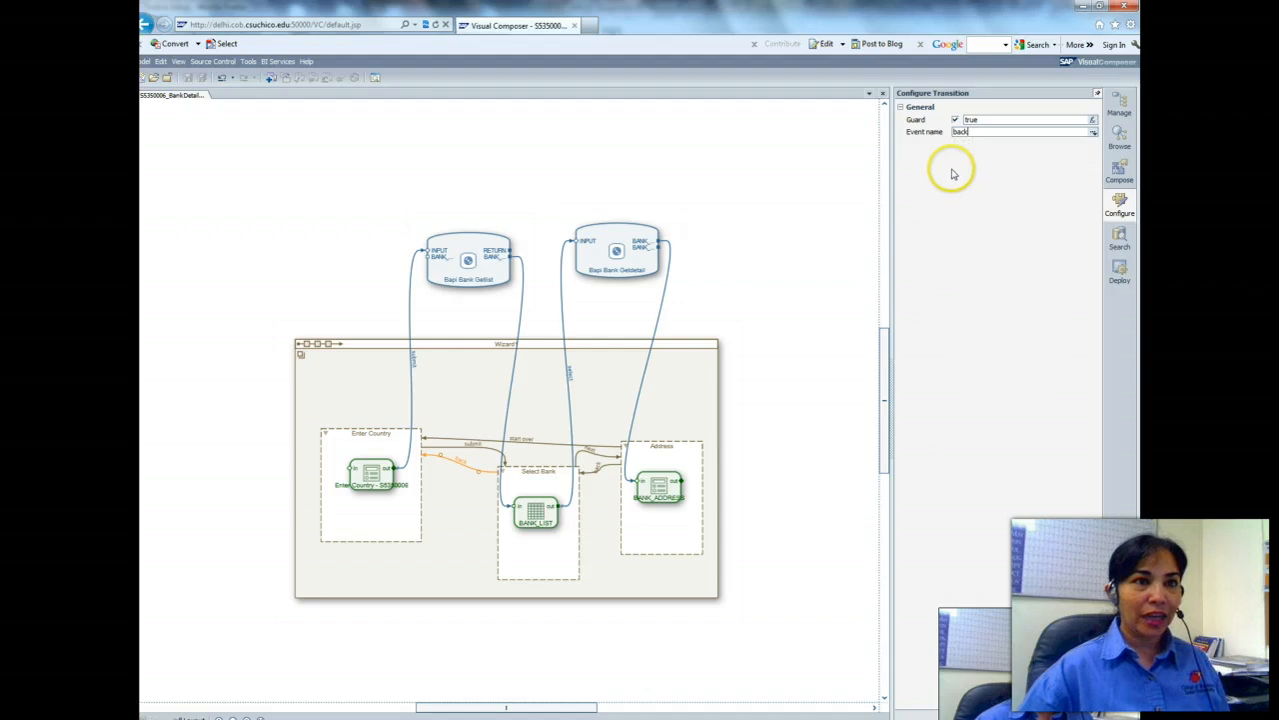
click(480, 454)
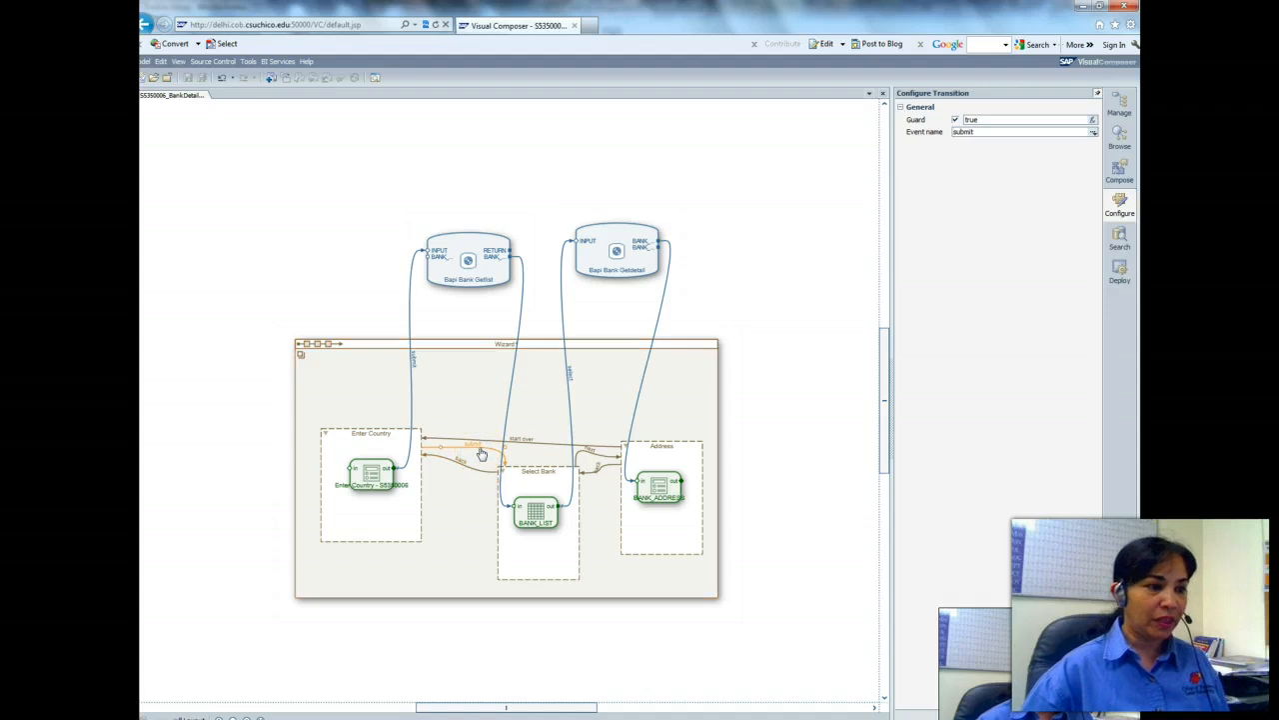
Check the event names of the transitions between Select Bank and Address and of the one from Address to Enter Country.
click(588, 465)
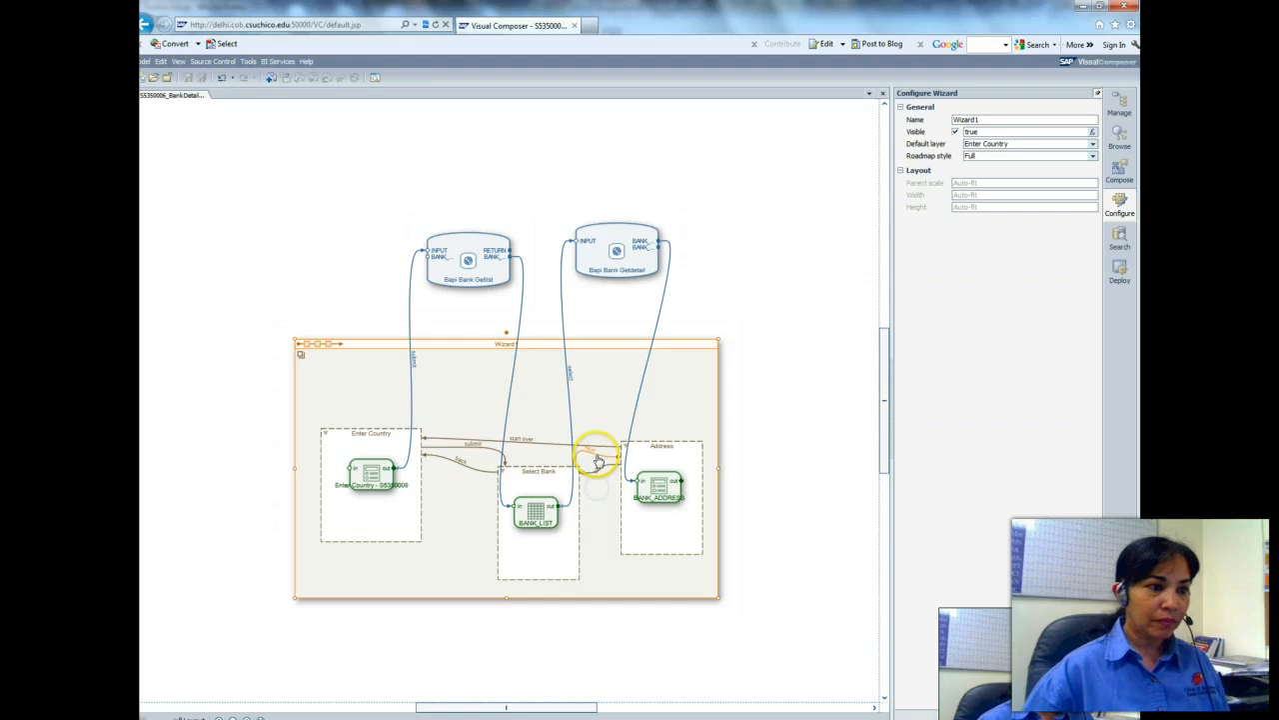
click(596, 457)
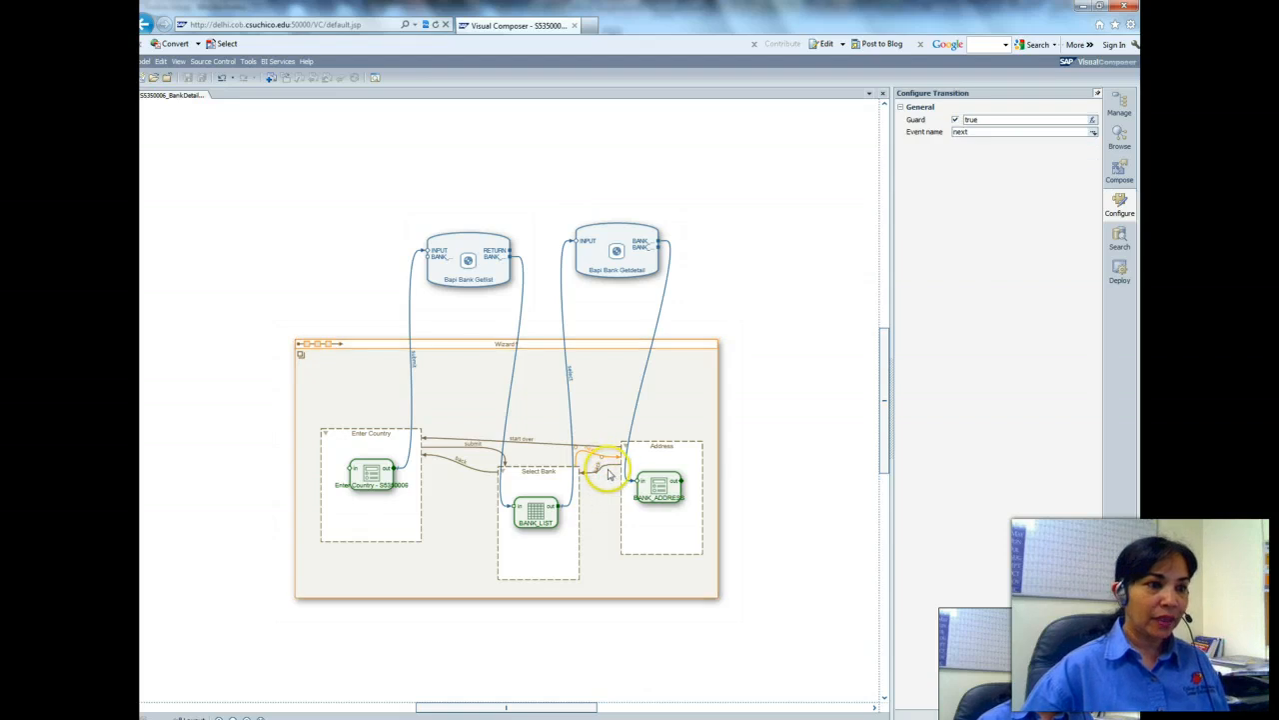
click(607, 468)
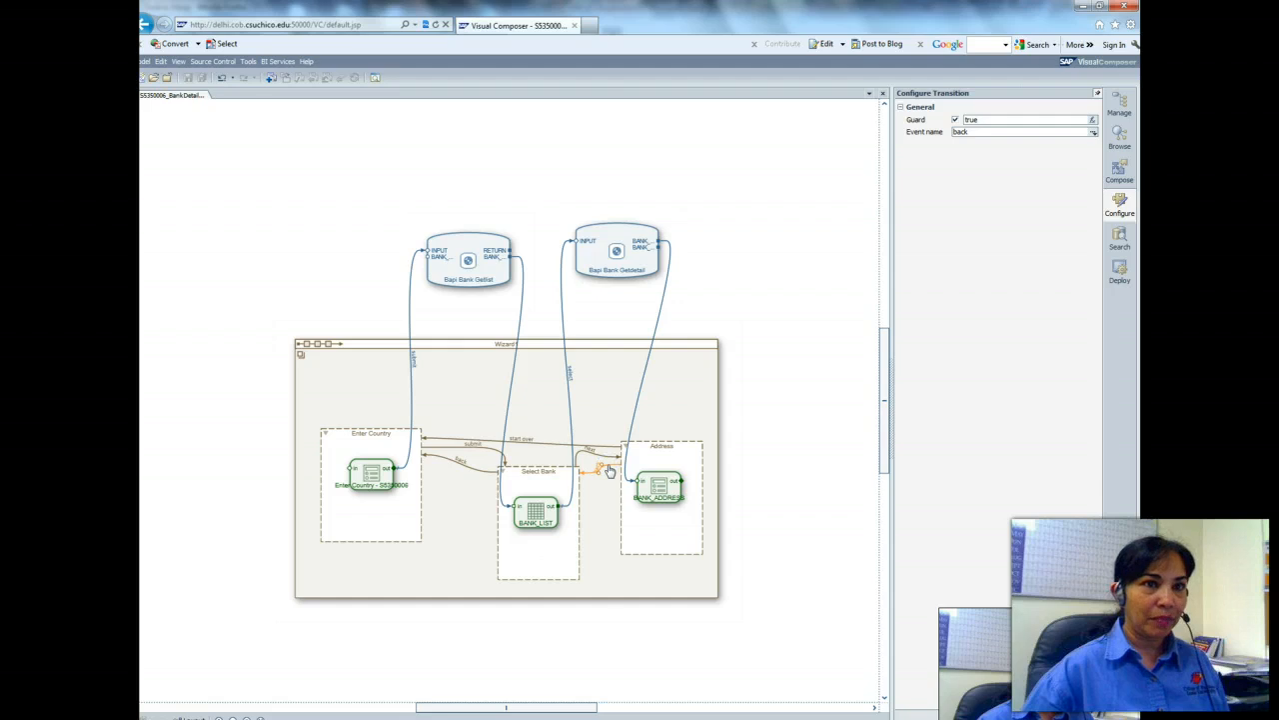
click(524, 447)
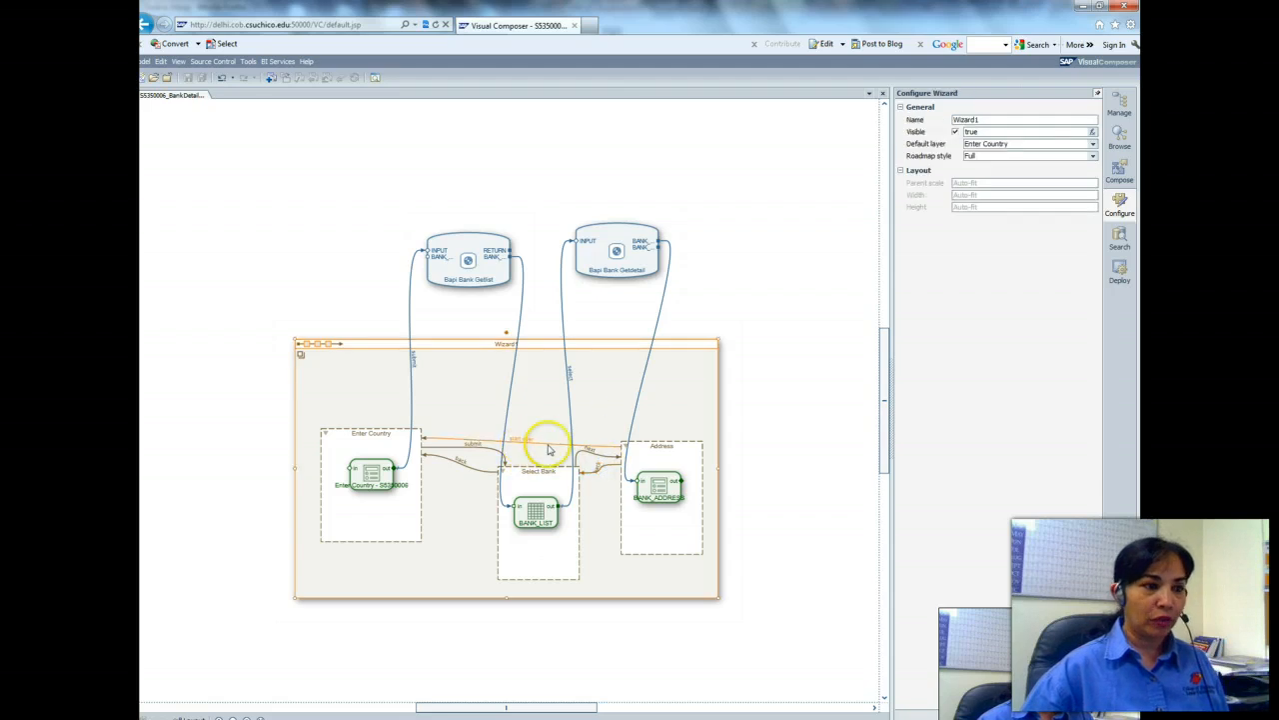
click(525, 441)
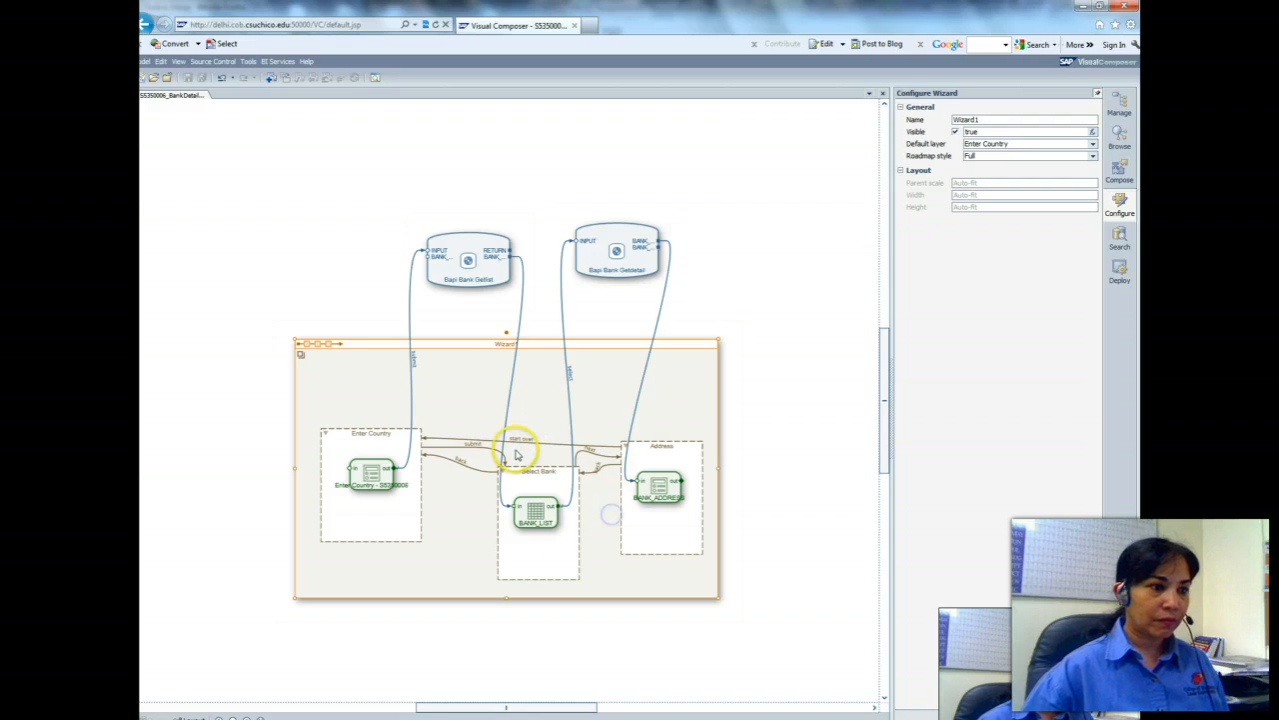
click(520, 444)
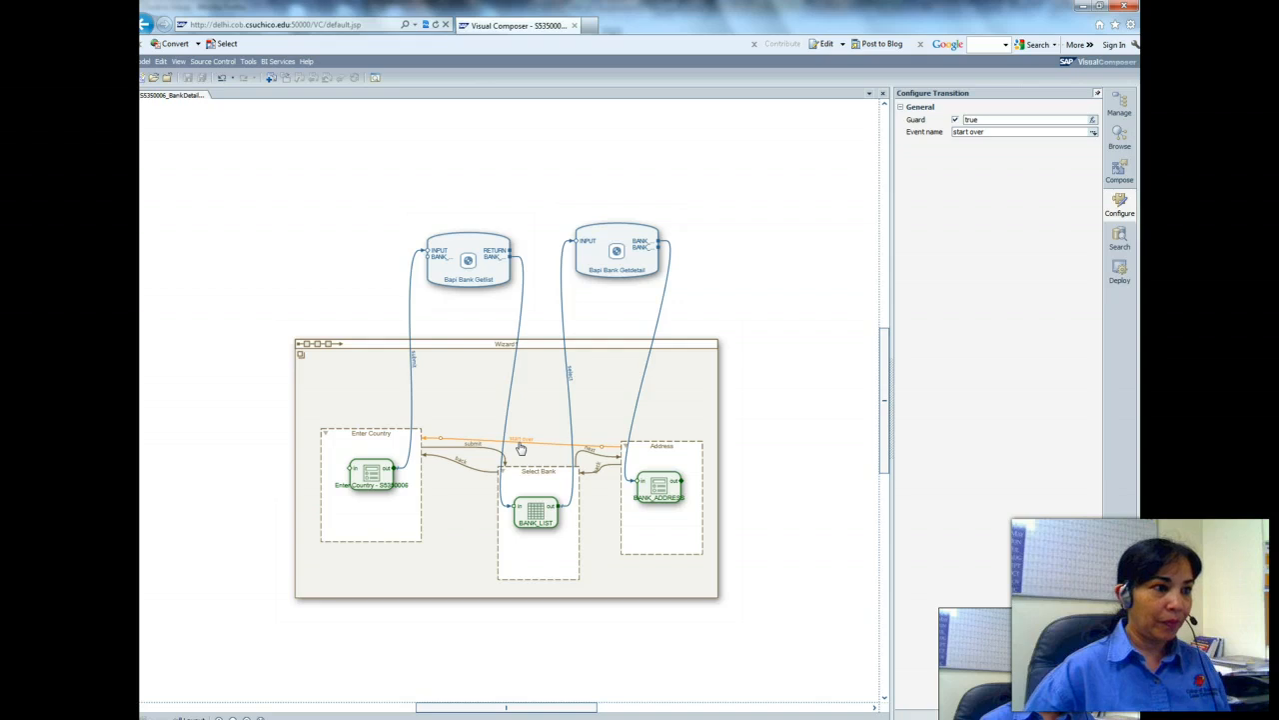
Review the default transitions of the Enter Country, Select Bank and Address layers.
click(339, 437)
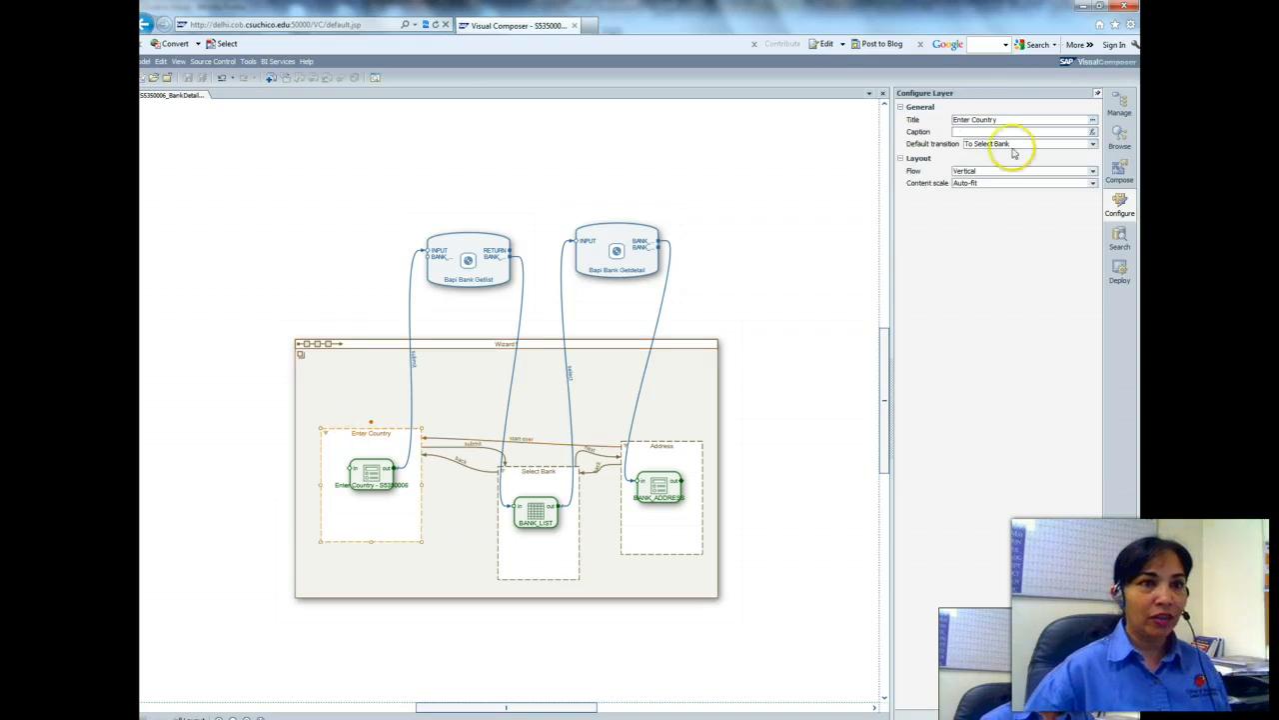
click(547, 485)
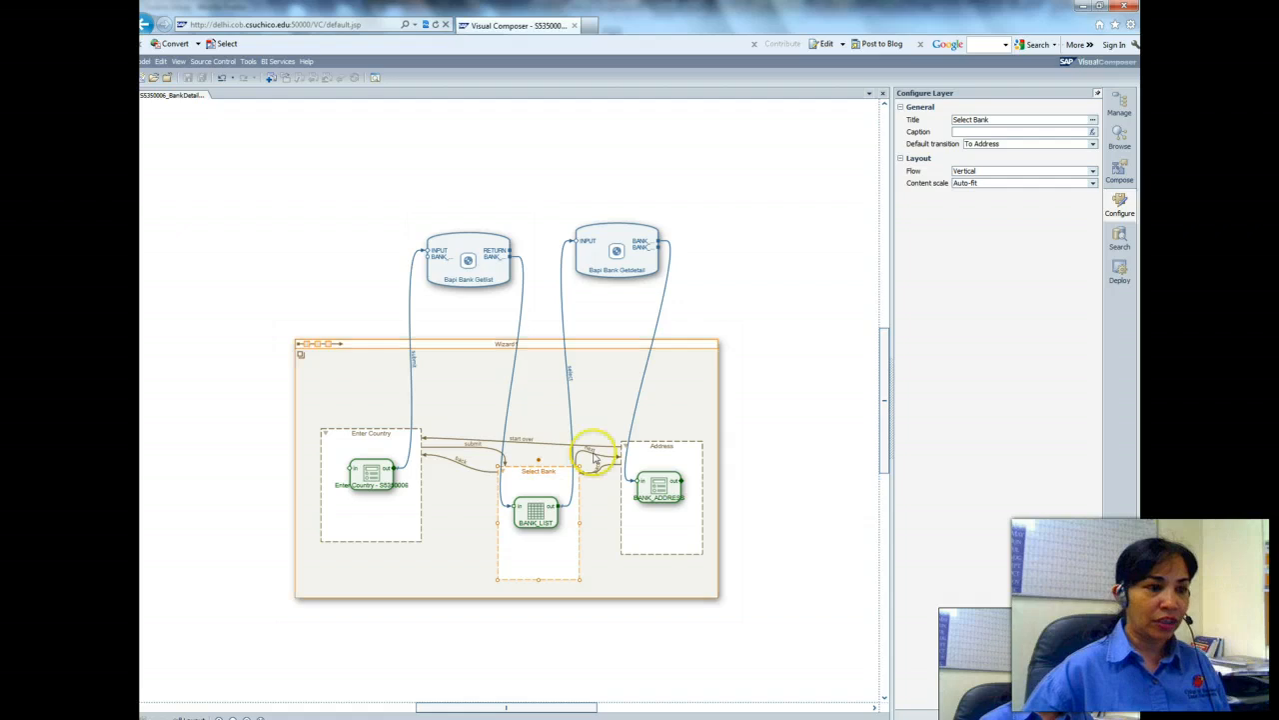
click(687, 452)
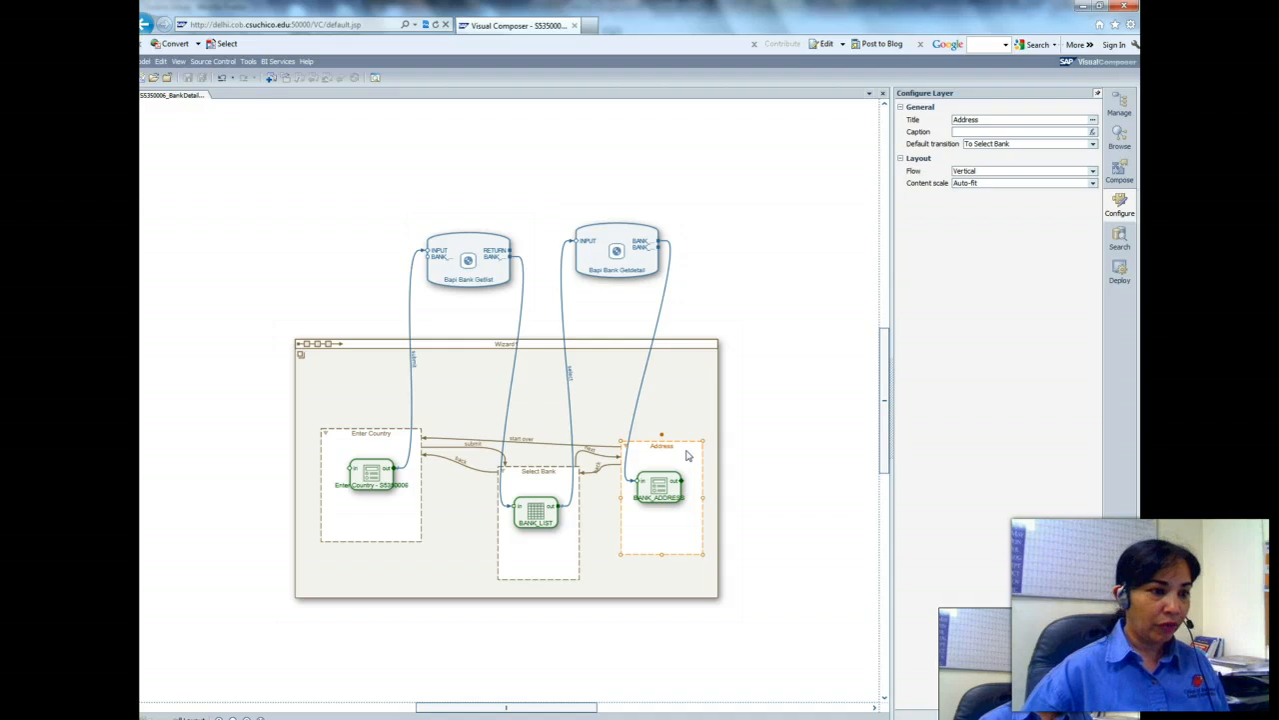
click(791, 447)
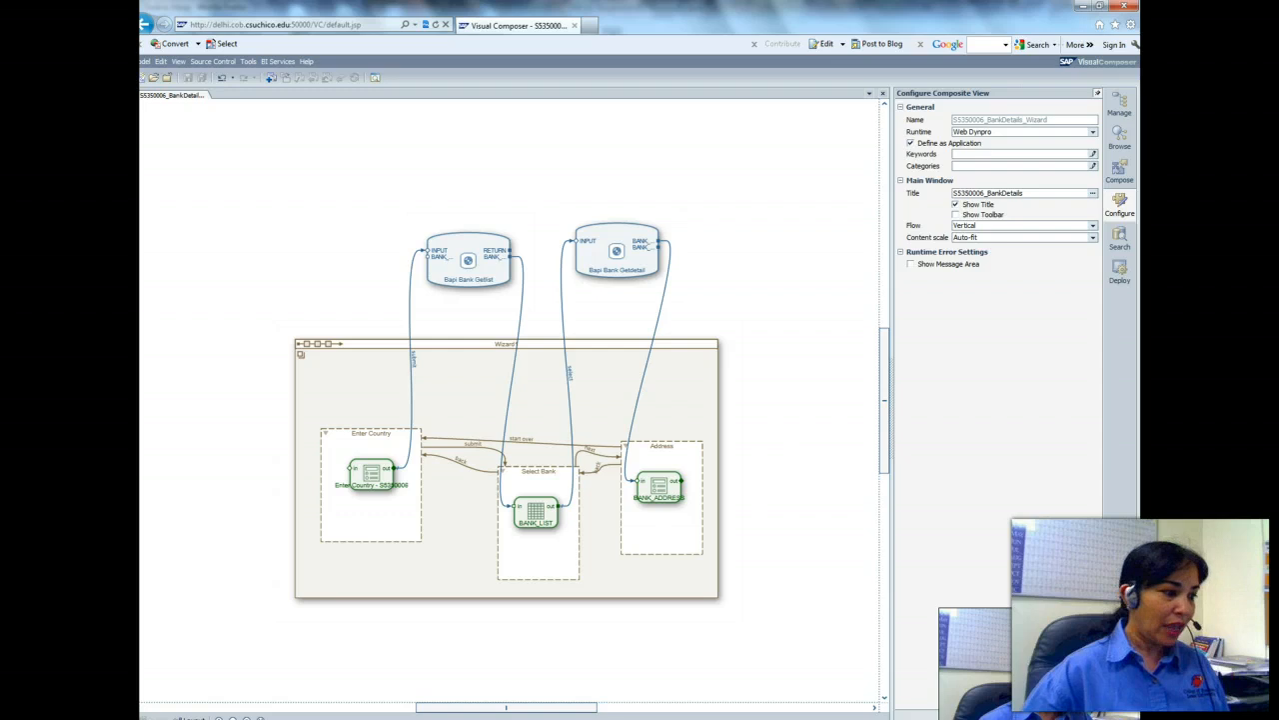
Check the Submit button's action on the Enter Country step in the layout view.
click(190, 712)
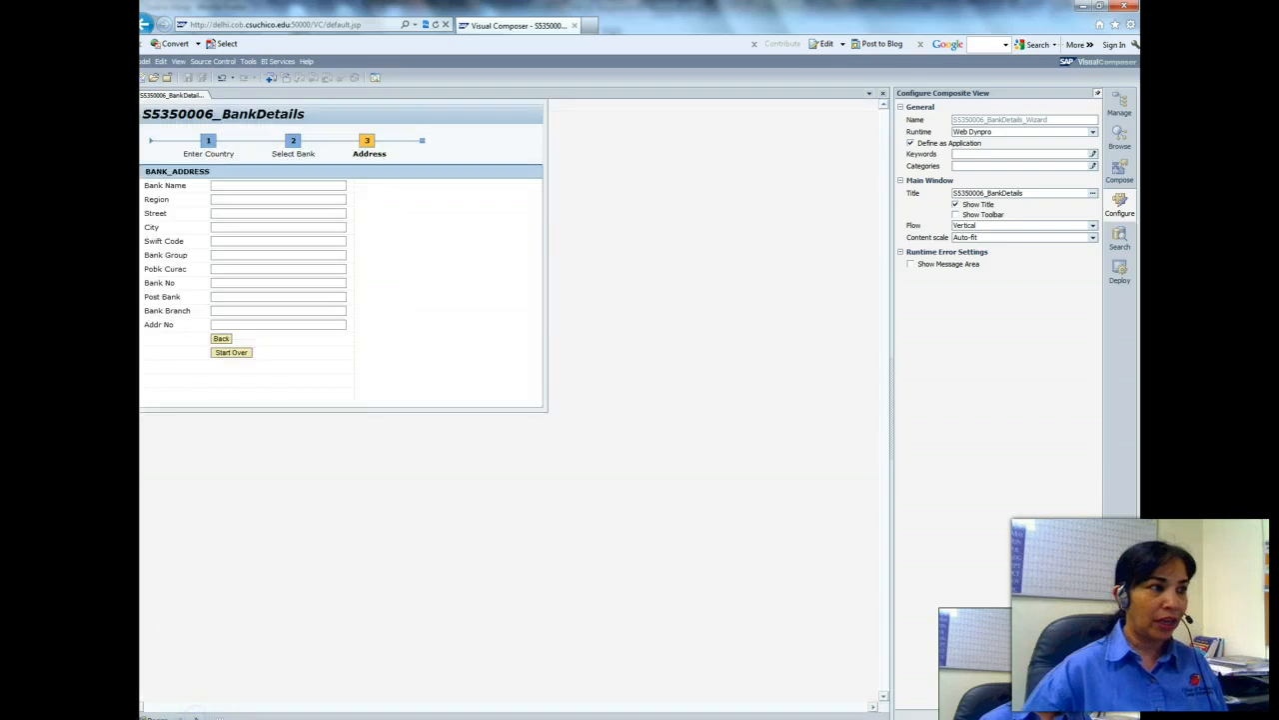
click(208, 141)
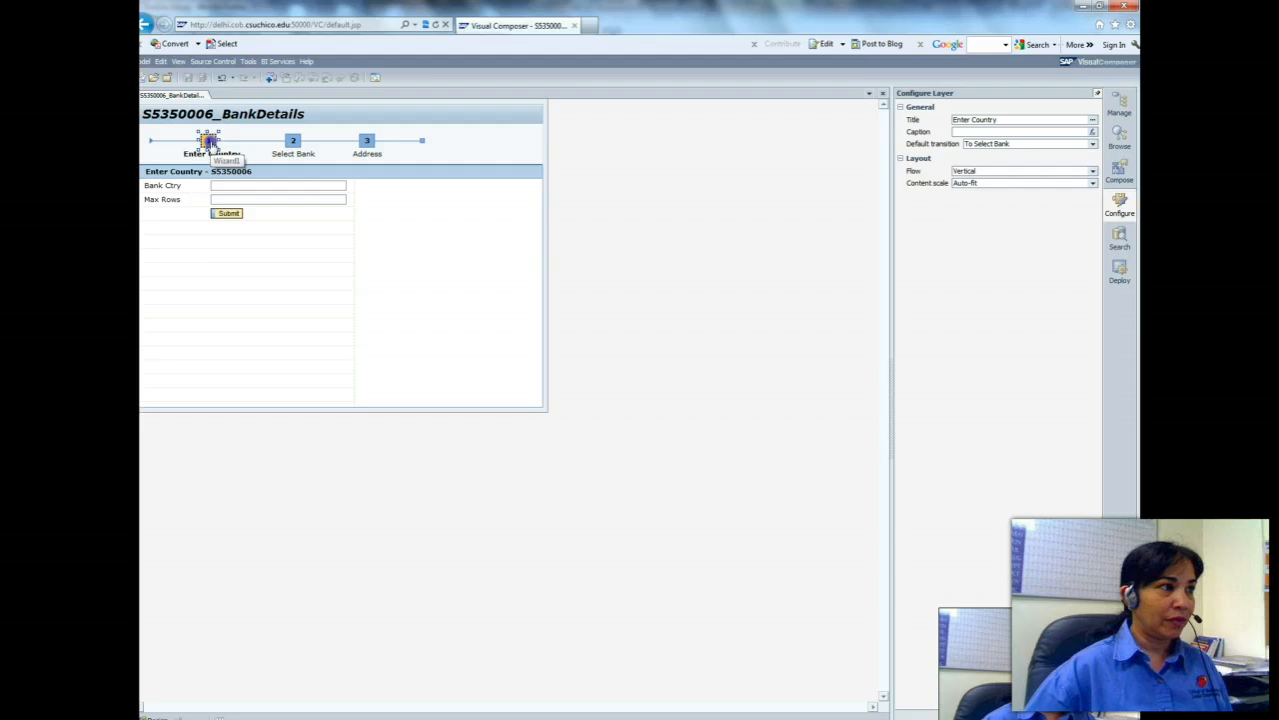
click(226, 216)
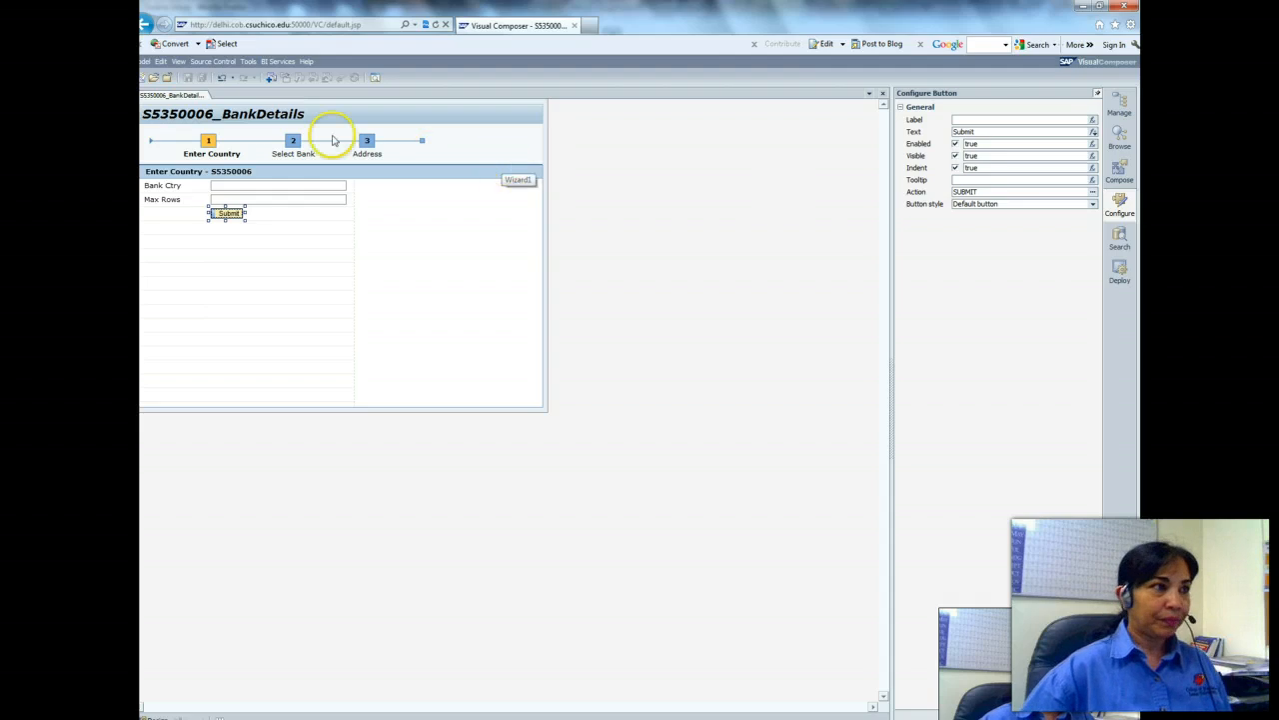
Check the actions defined for the Back and Next buttons on the Select Bank step.
click(293, 141)
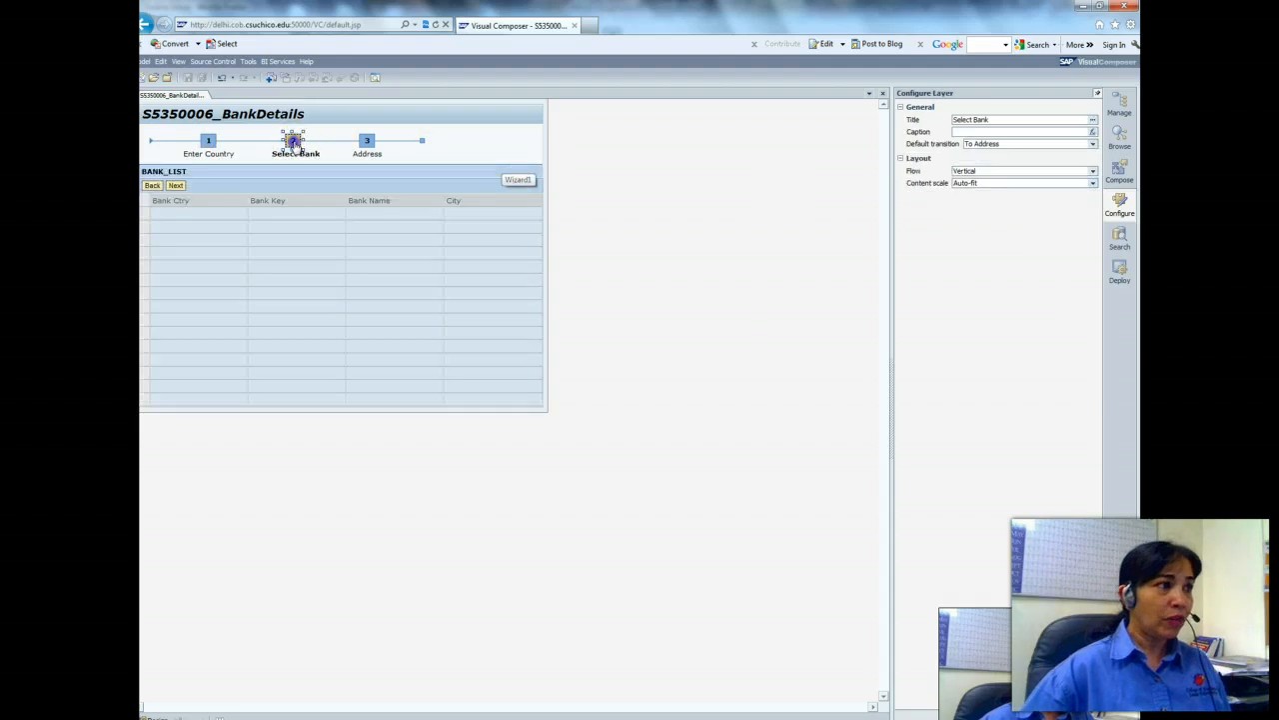
click(151, 185)
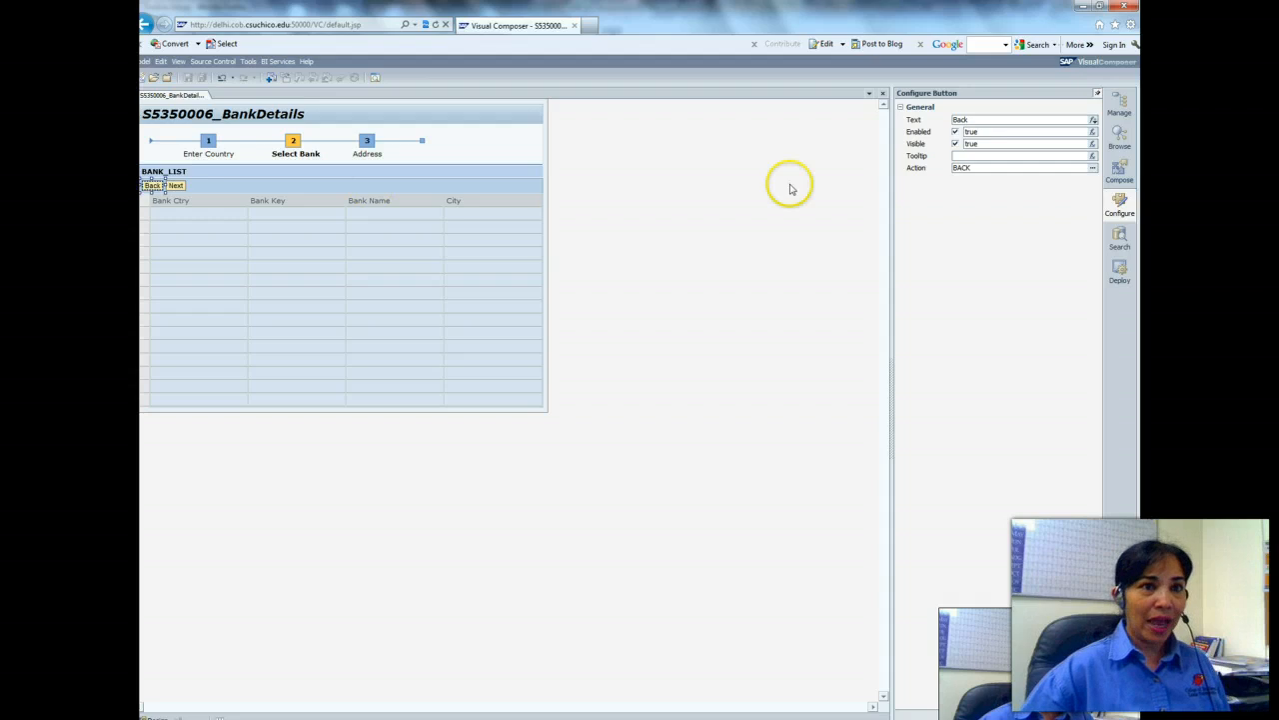
click(1093, 167)
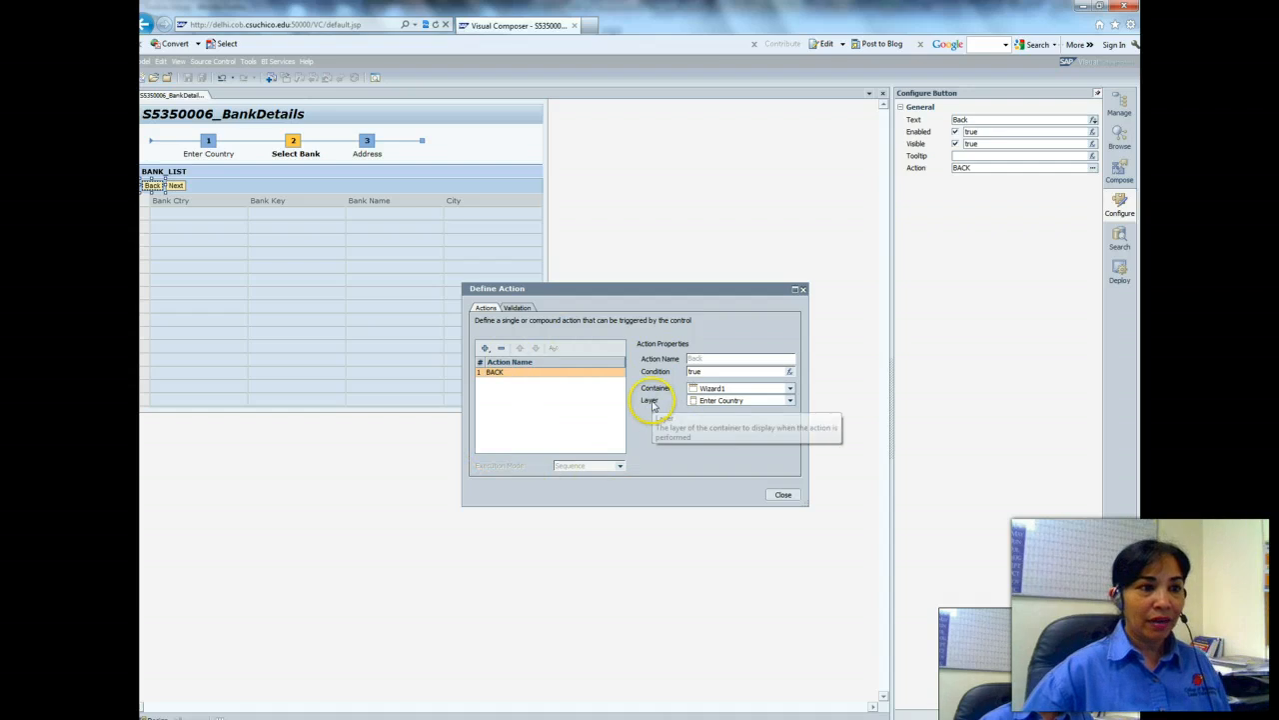
click(783, 496)
click(177, 186)
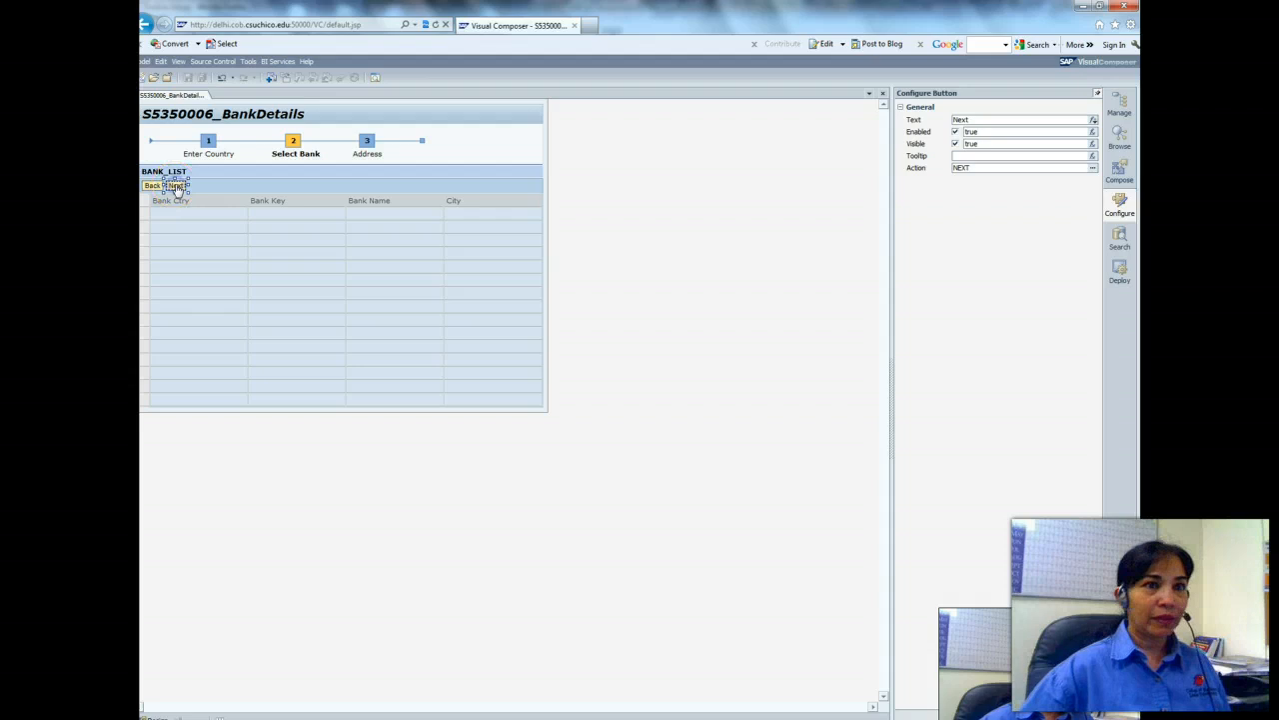
click(1093, 169)
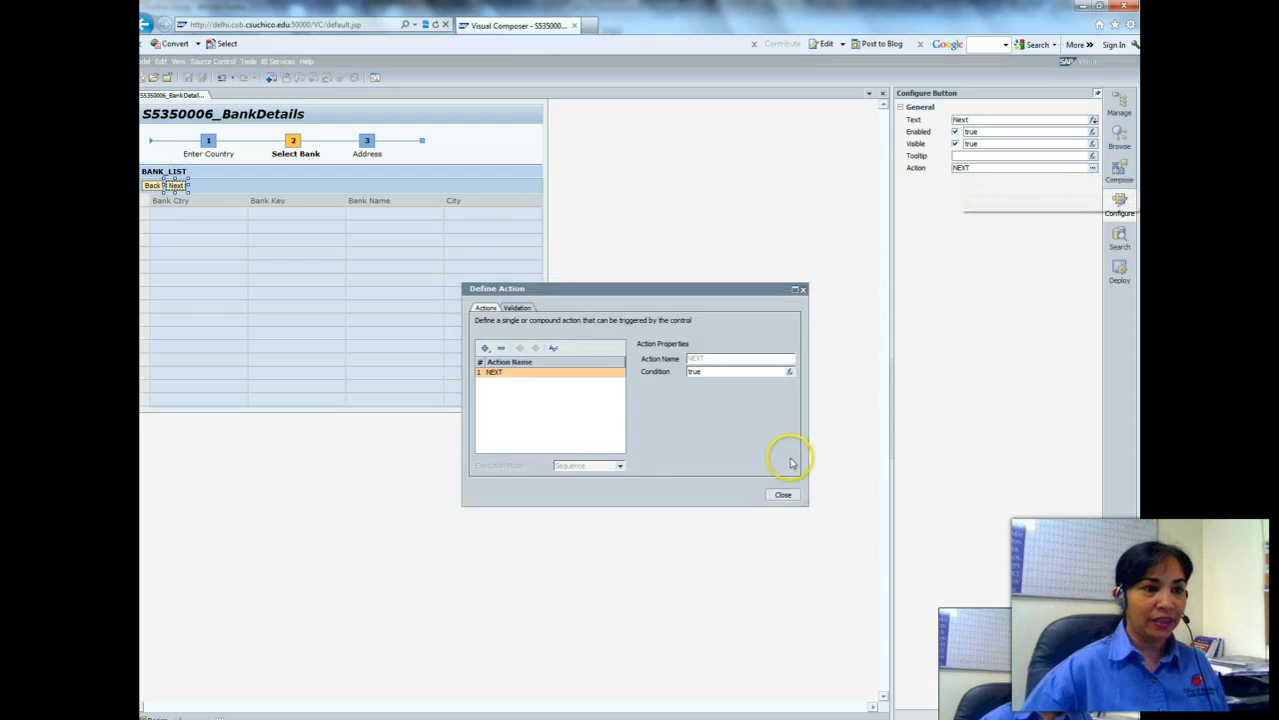
click(772, 495)
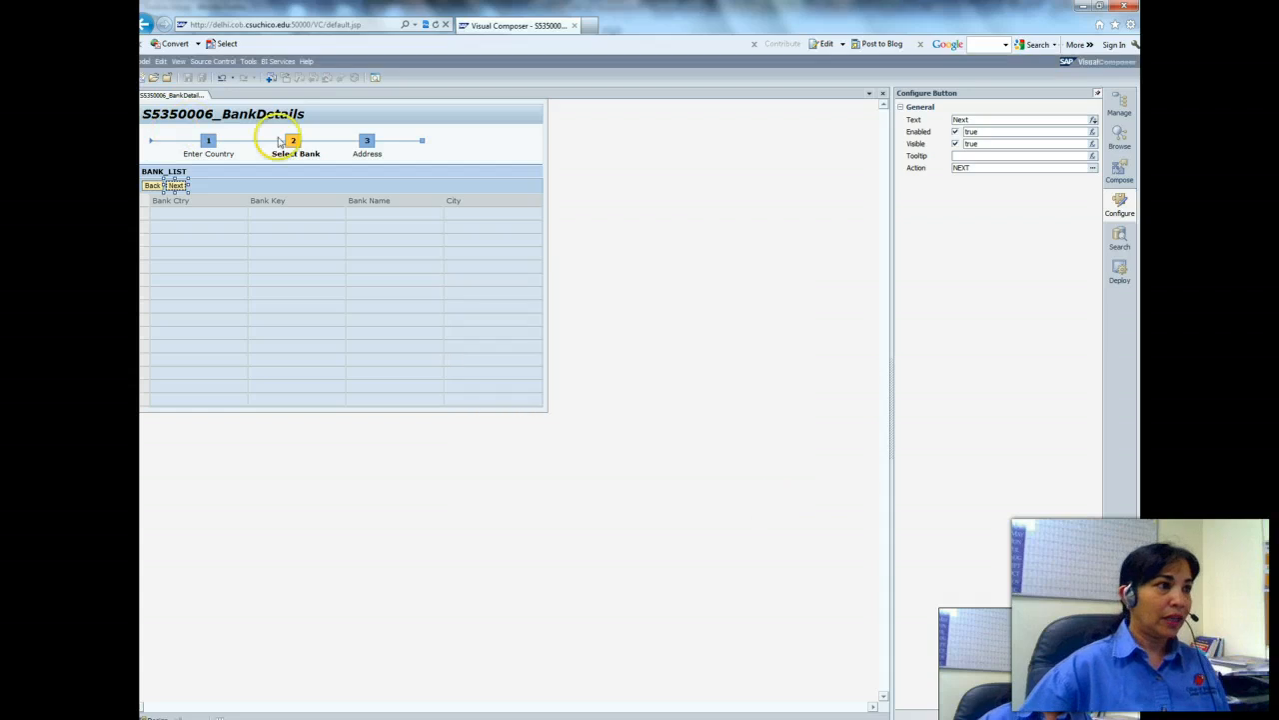
Check the actions defined for the Back and Start Over buttons on the Address step.
click(366, 140)
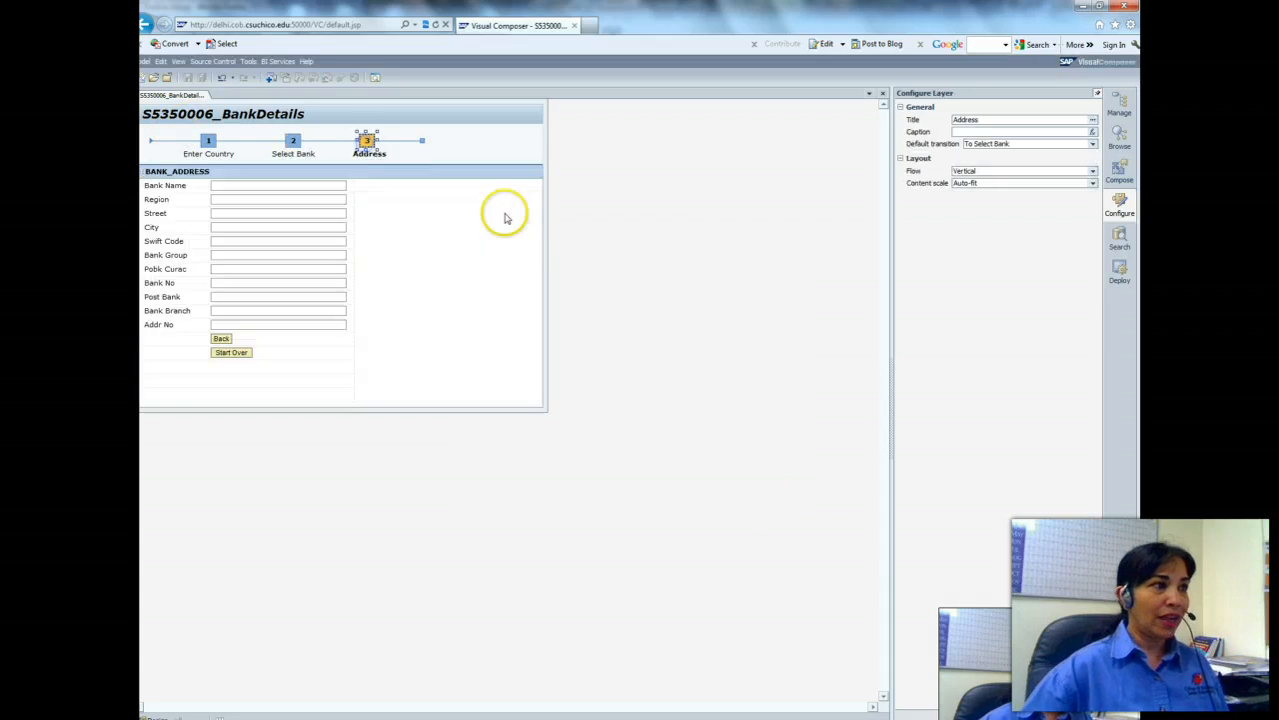
click(221, 339)
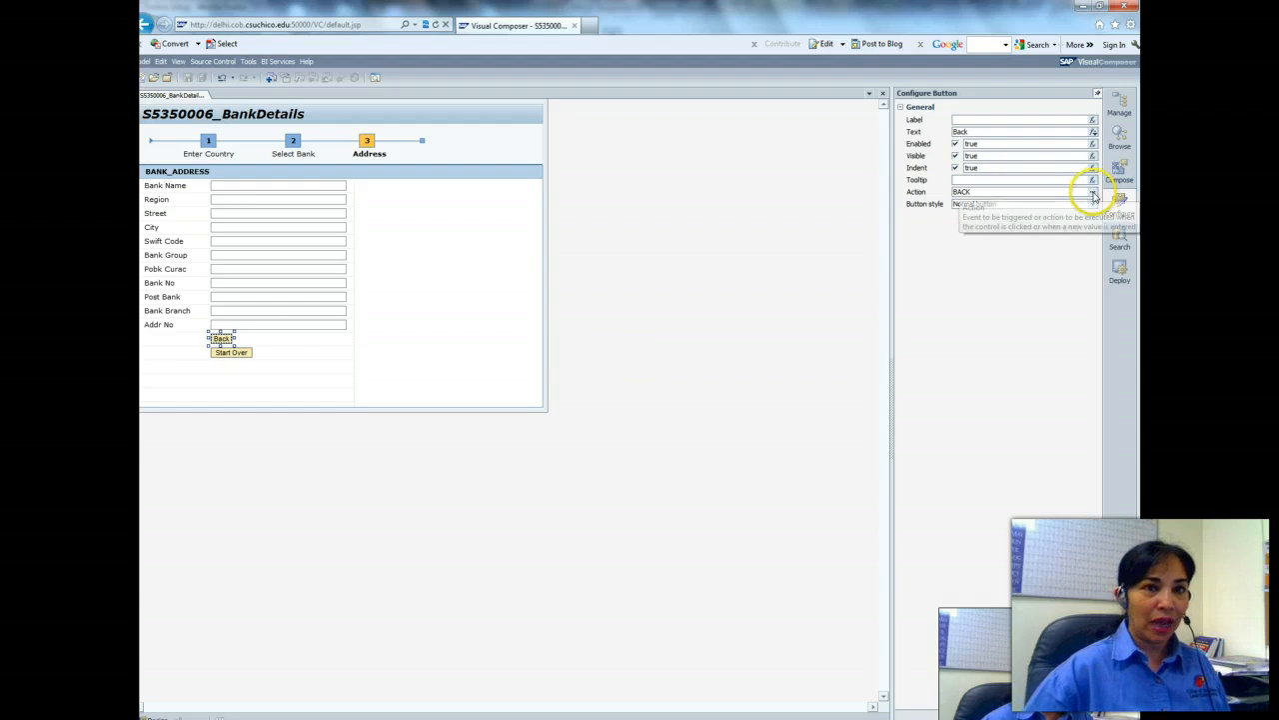
click(1093, 192)
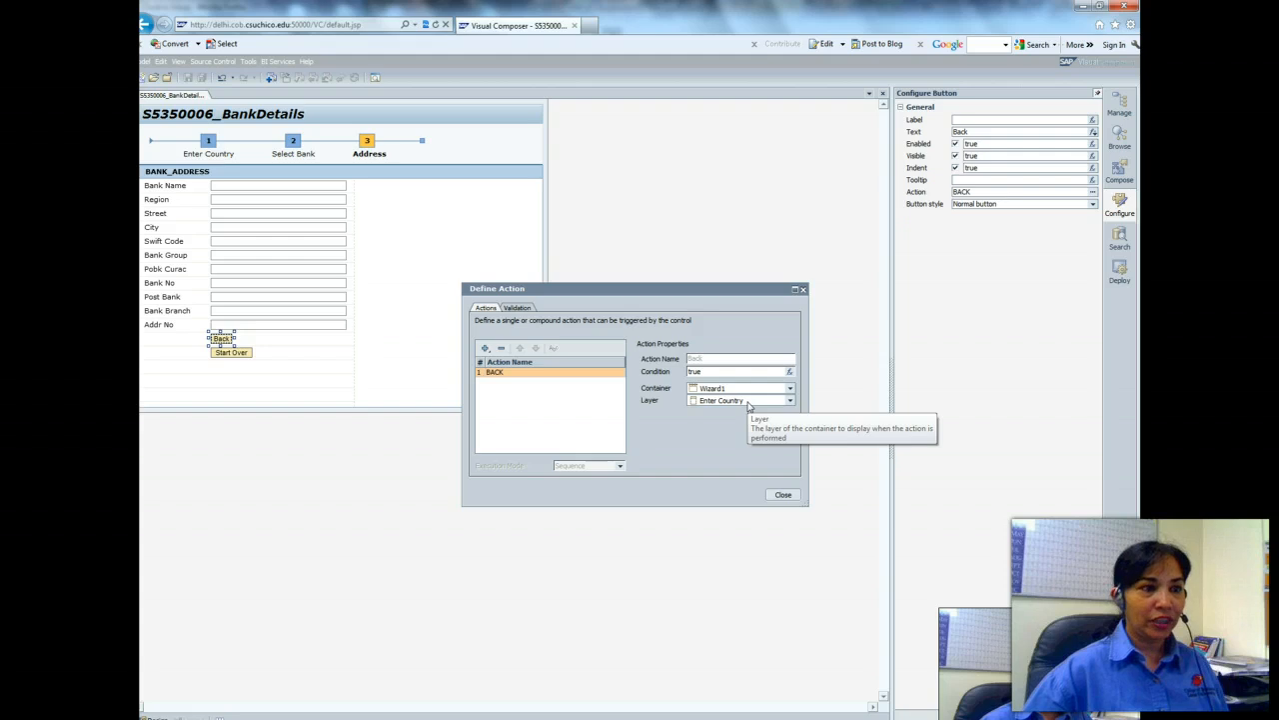
click(777, 495)
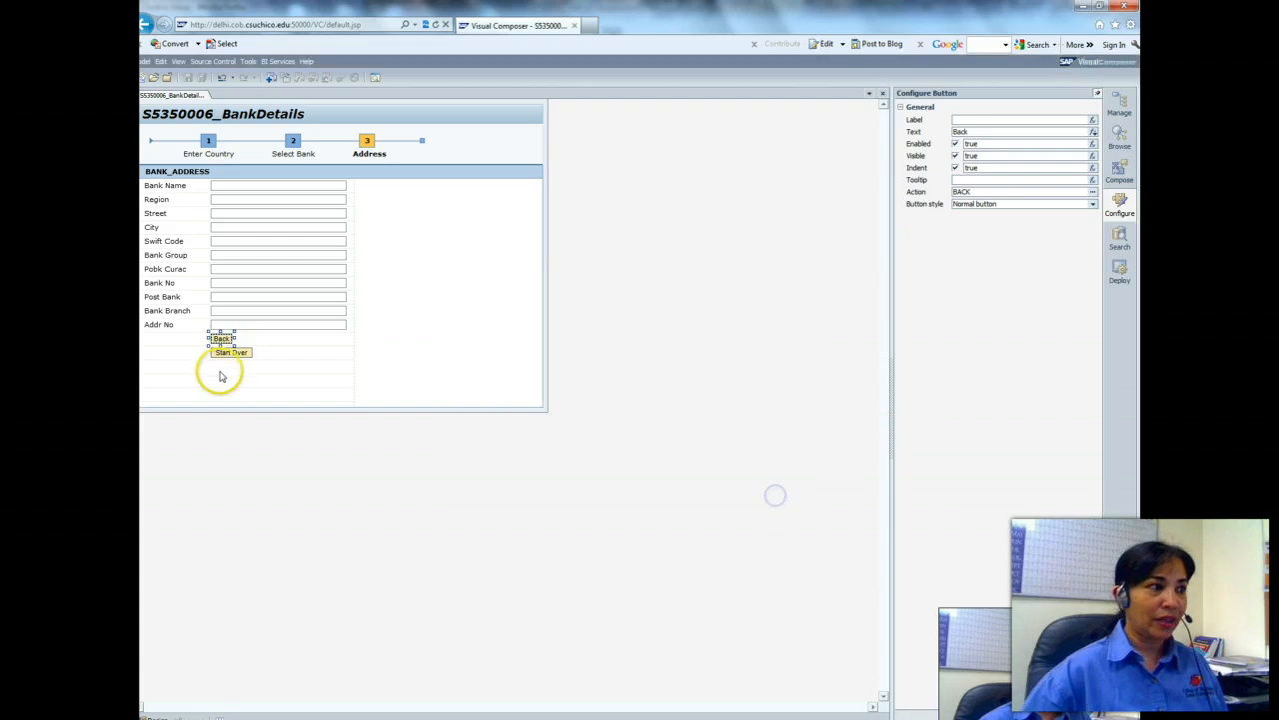
click(227, 354)
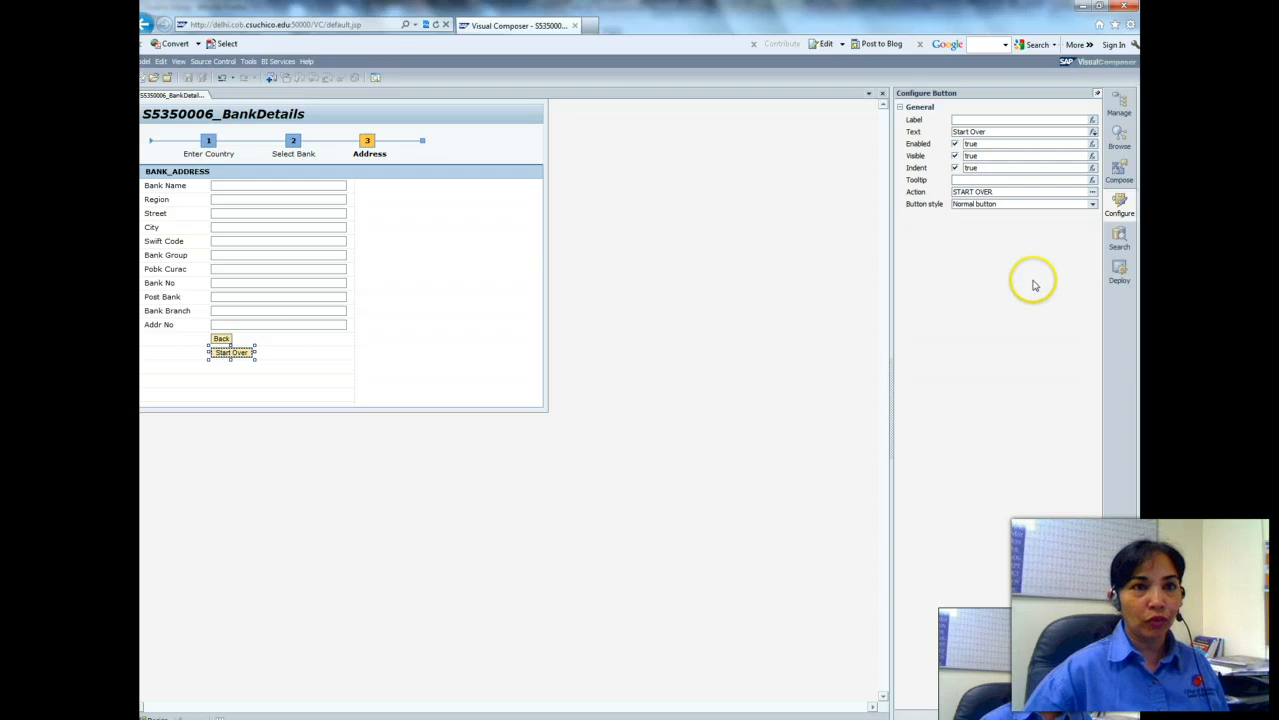
click(1093, 192)
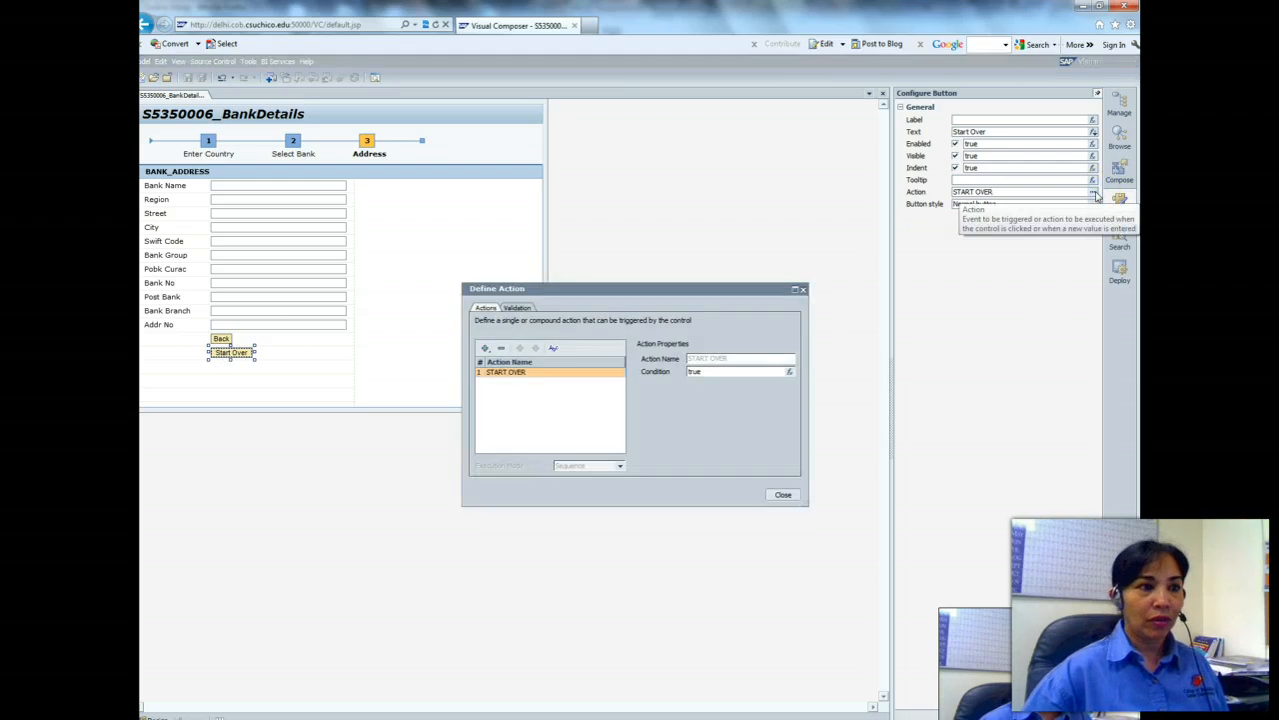
click(782, 495)
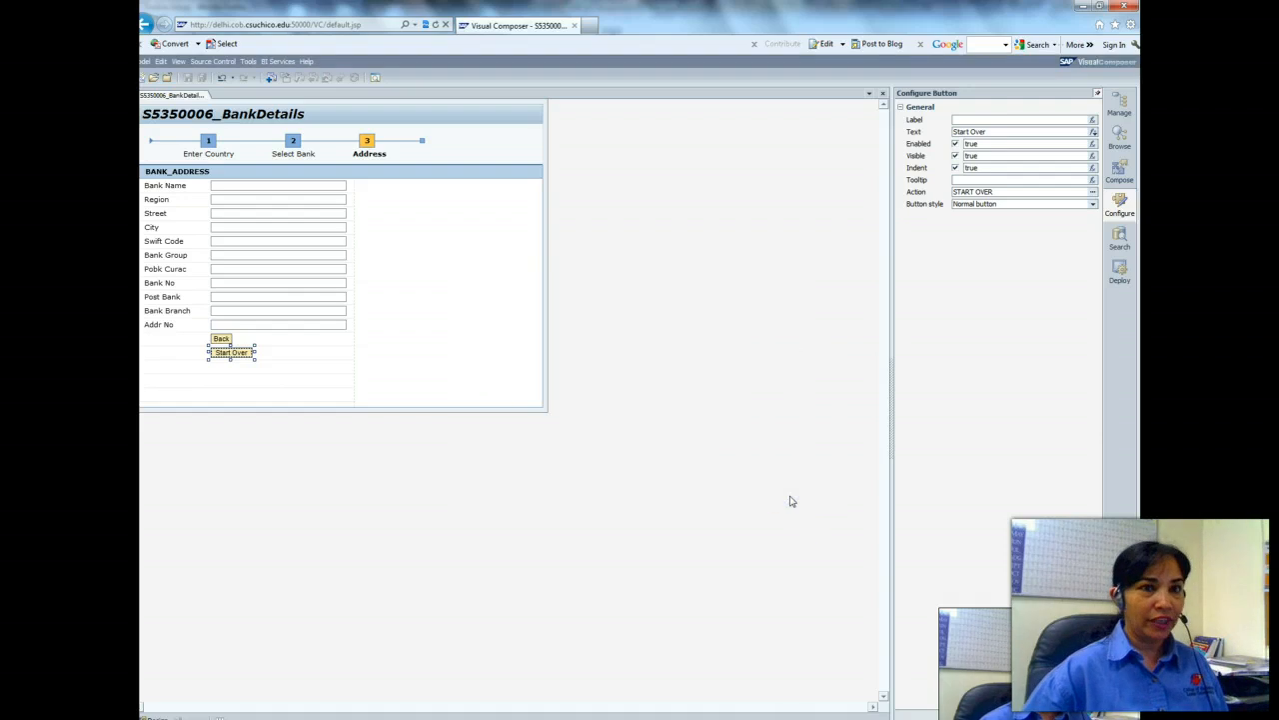
Deploy the development component and open the Flex version of the S5350006_BankDetails_Wizard application.
click(1119, 270)
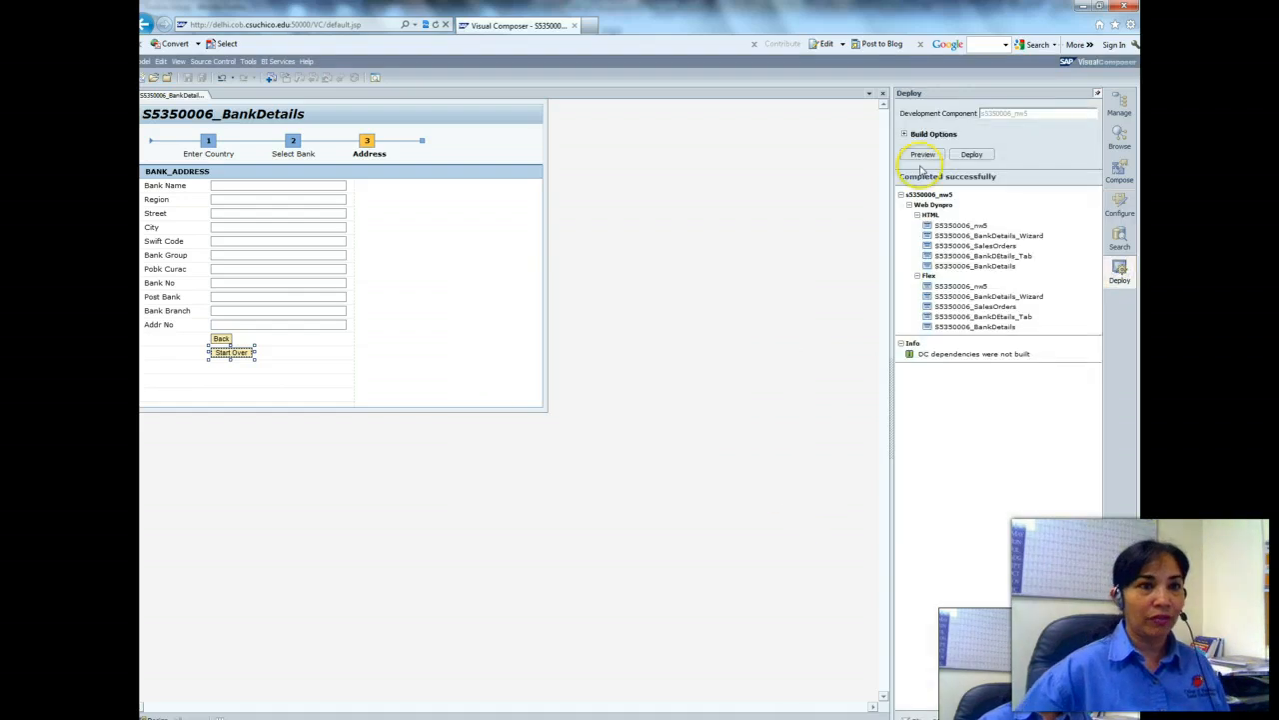
click(968, 156)
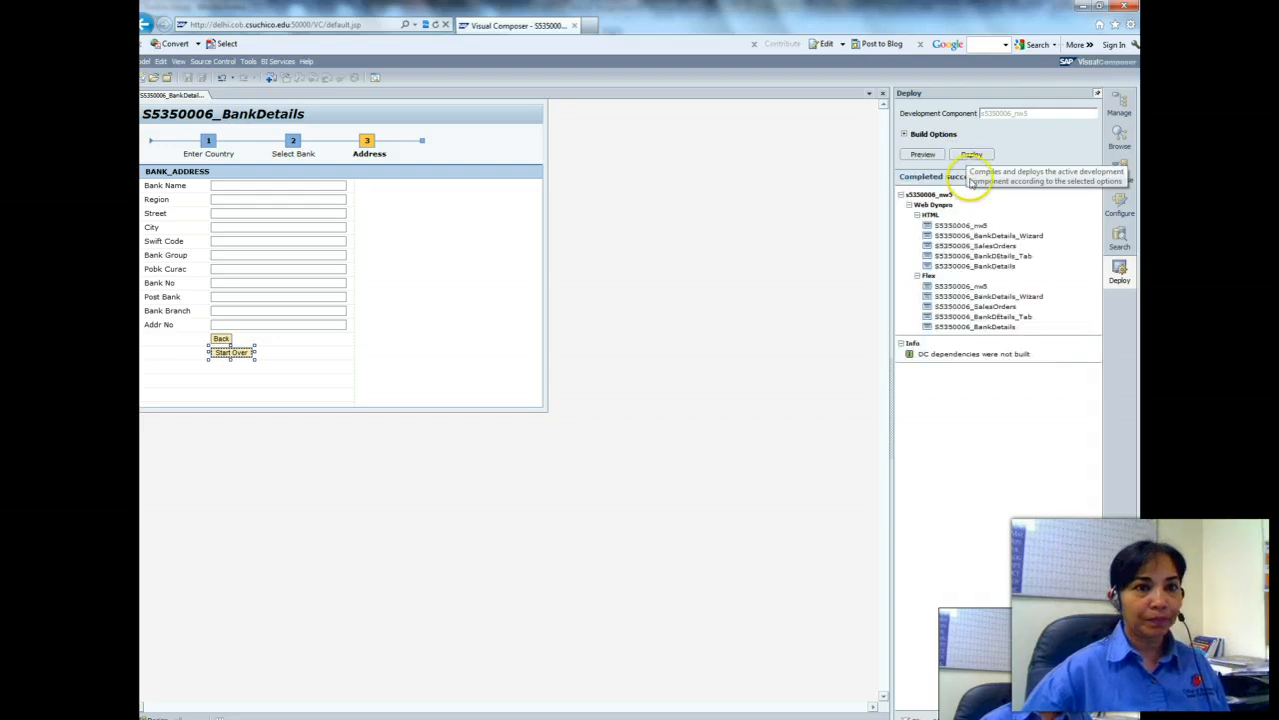
click(1004, 298)
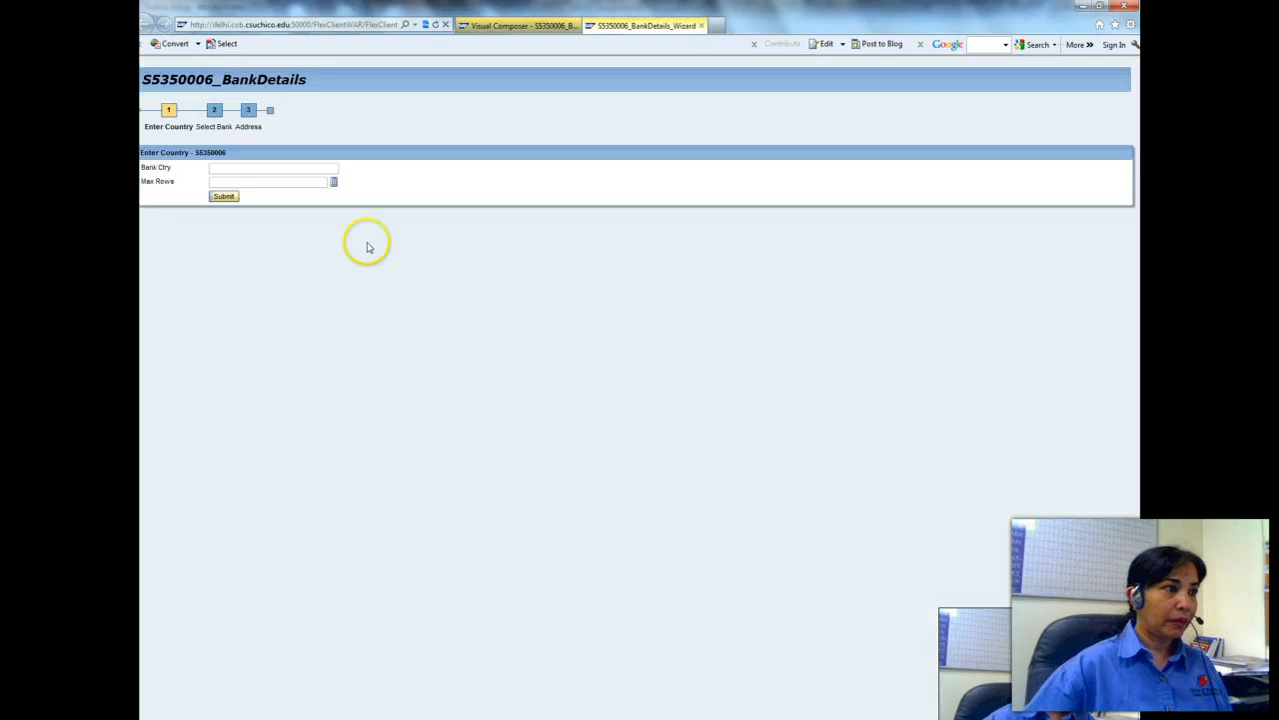
Submit the Enter Country form with the bank country us and a maximum of 15 rows.
click(250, 167)
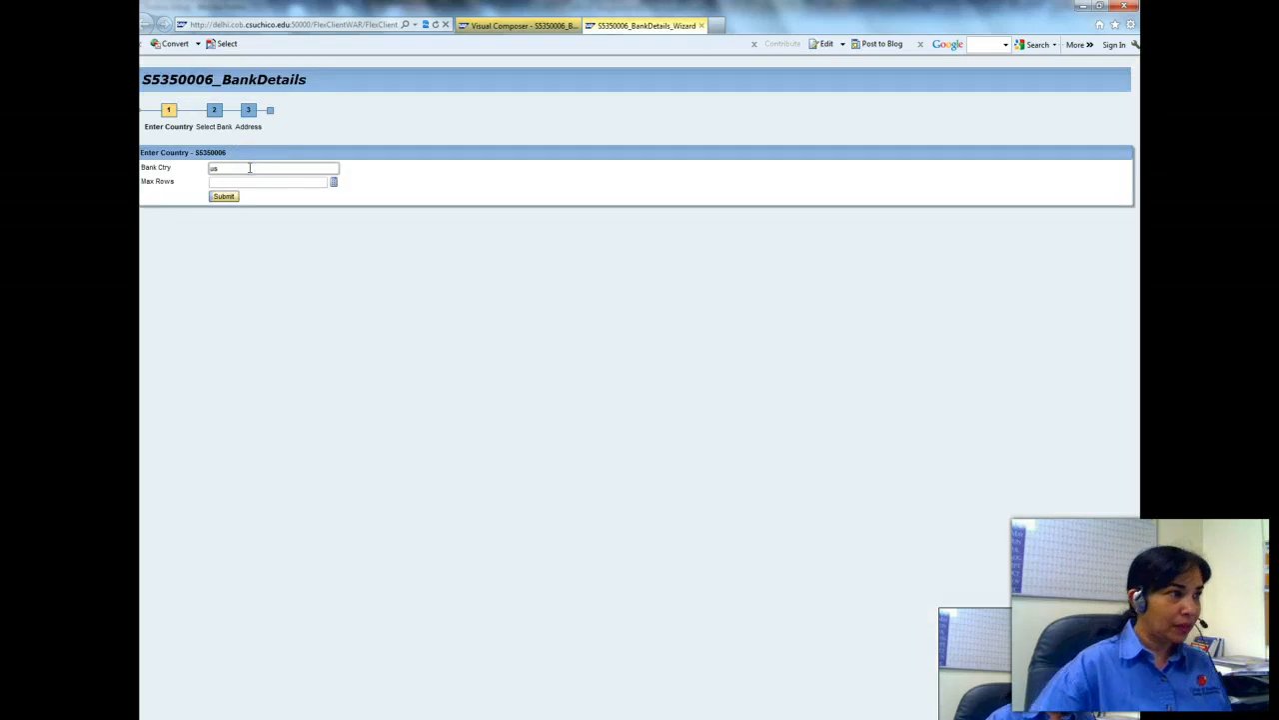
click(245, 180)
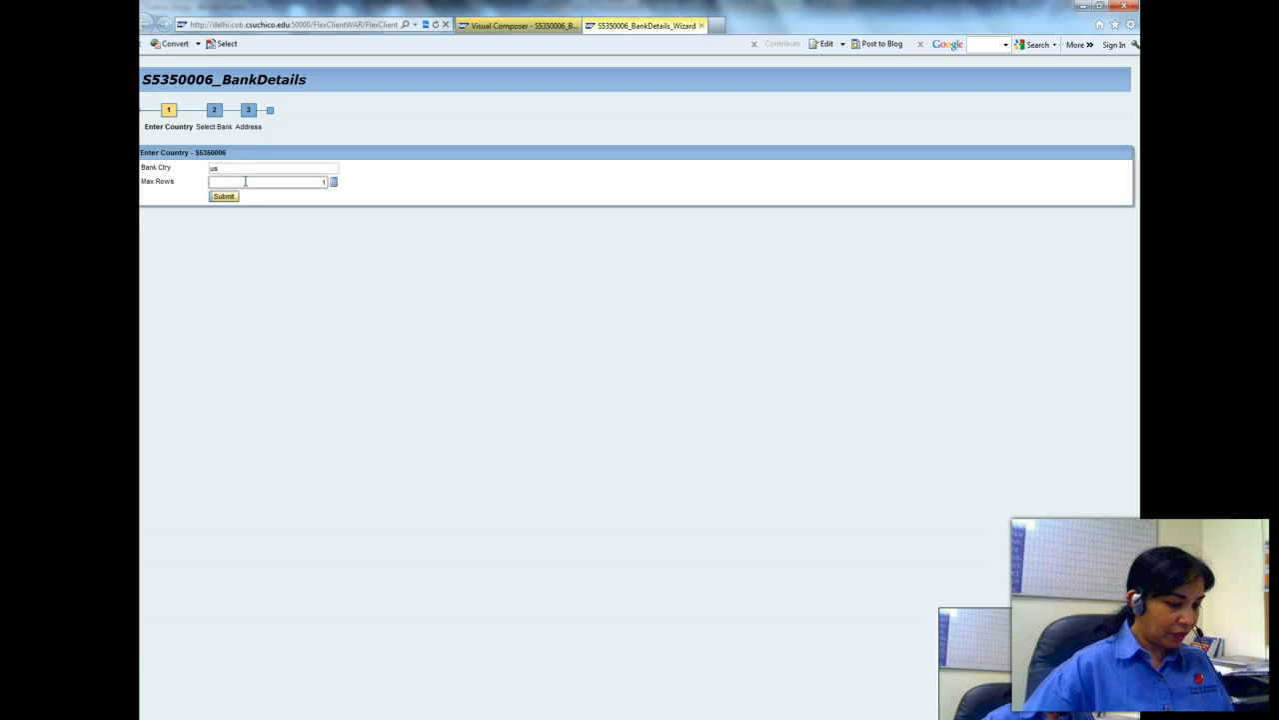
click(222, 196)
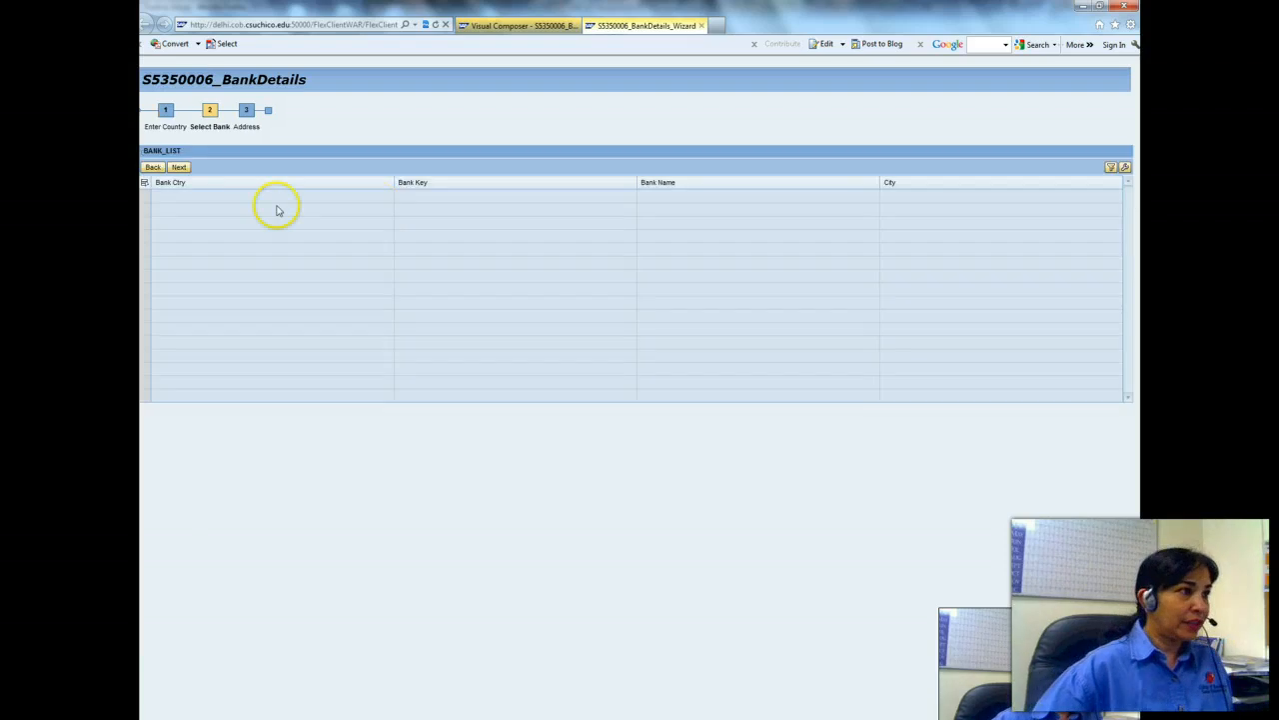
Test the wizard's Back, Submit, Next and Start Over navigation, finishing on the Address step.
click(154, 169)
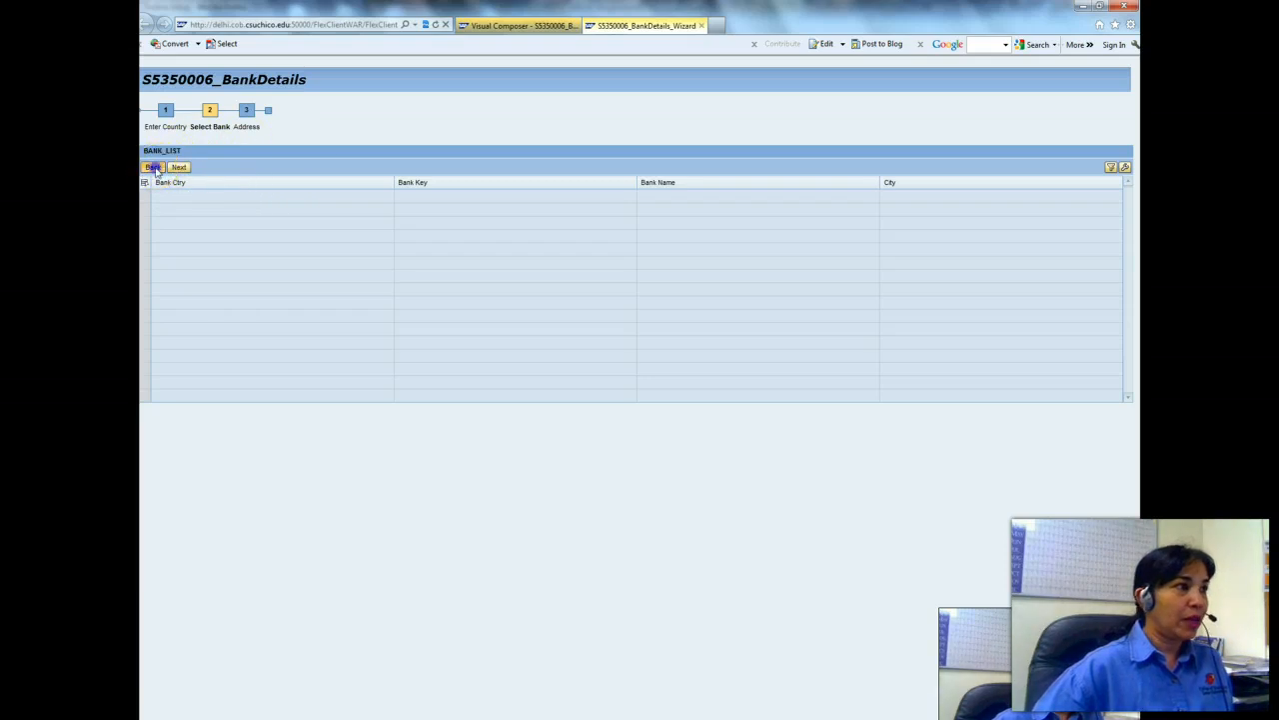
click(221, 195)
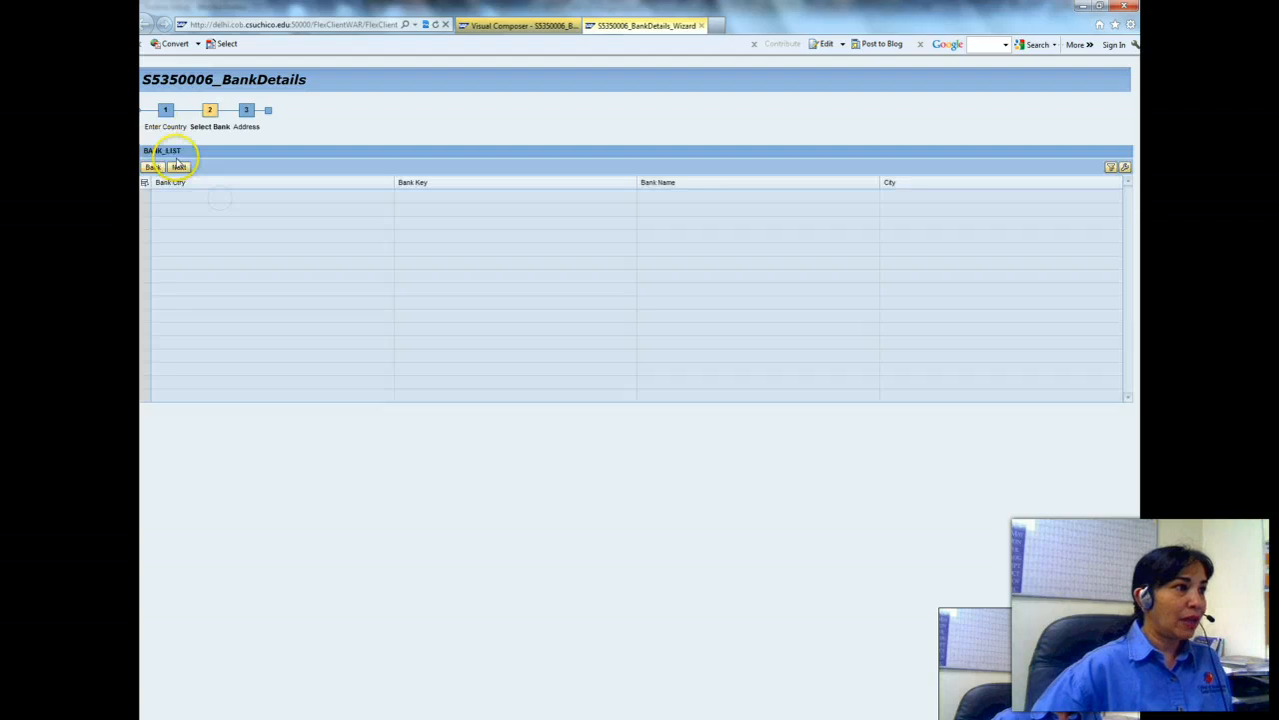
click(178, 166)
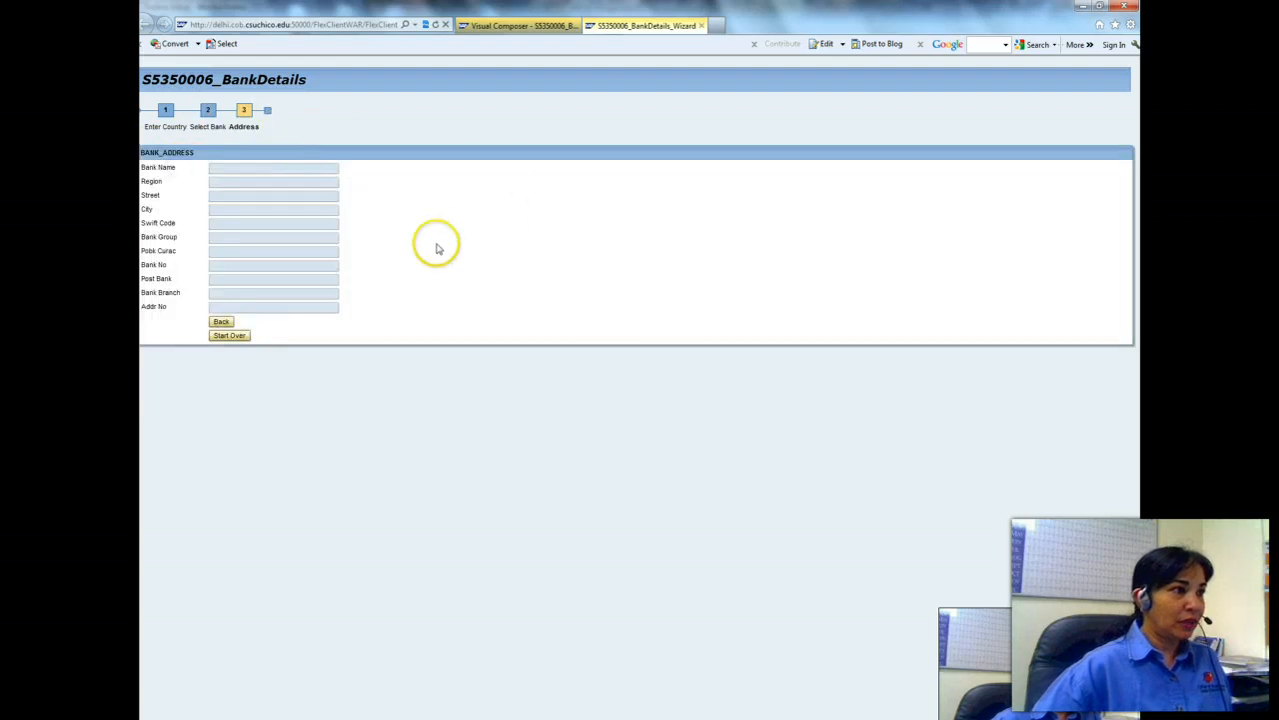
click(220, 323)
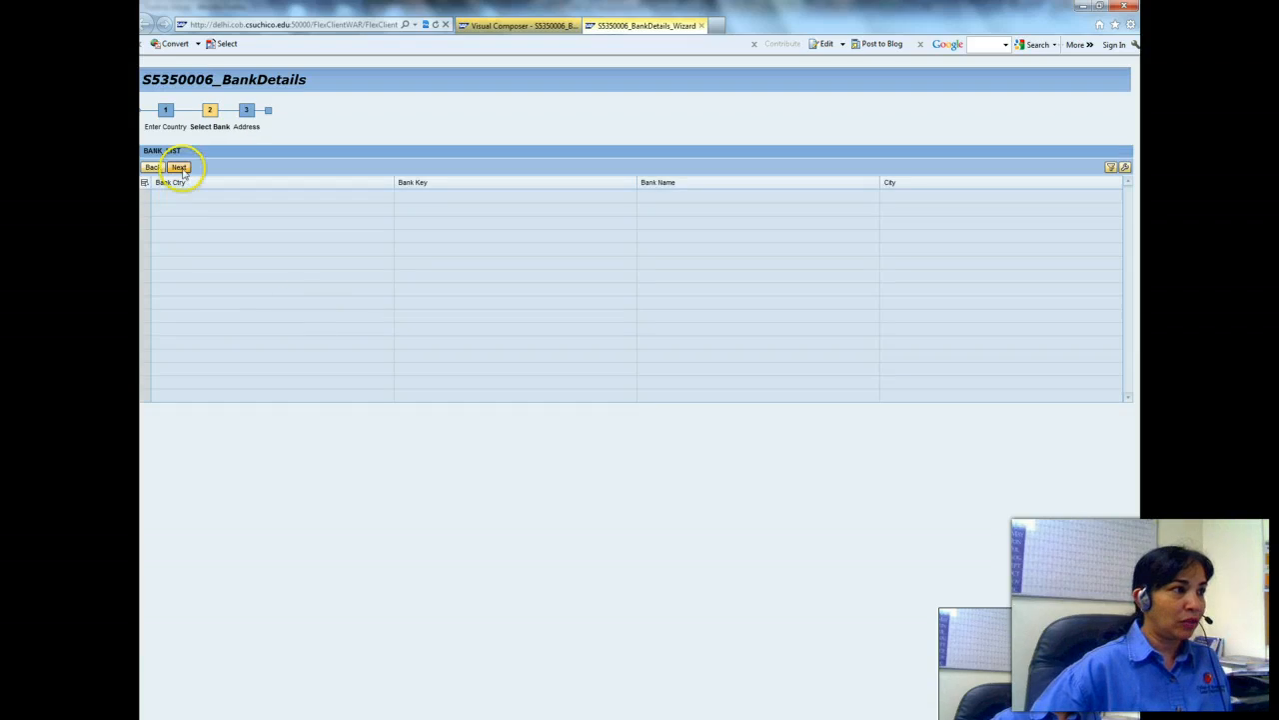
click(179, 168)
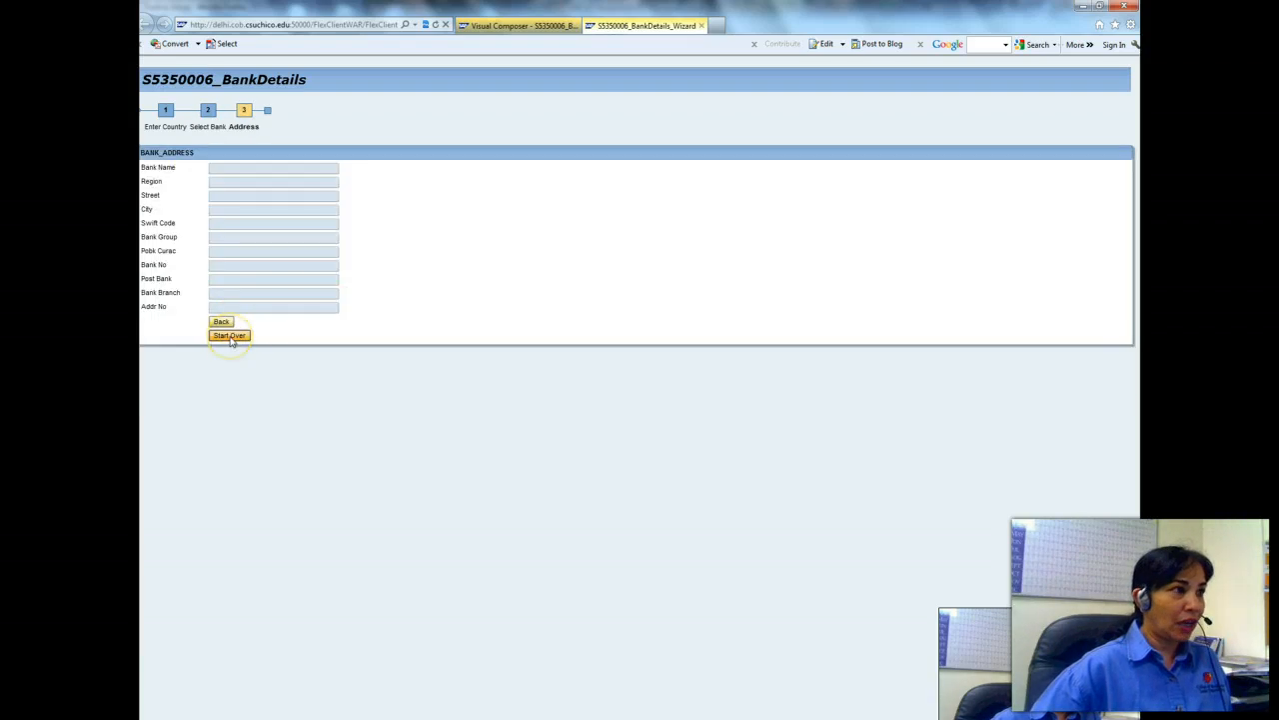
click(229, 336)
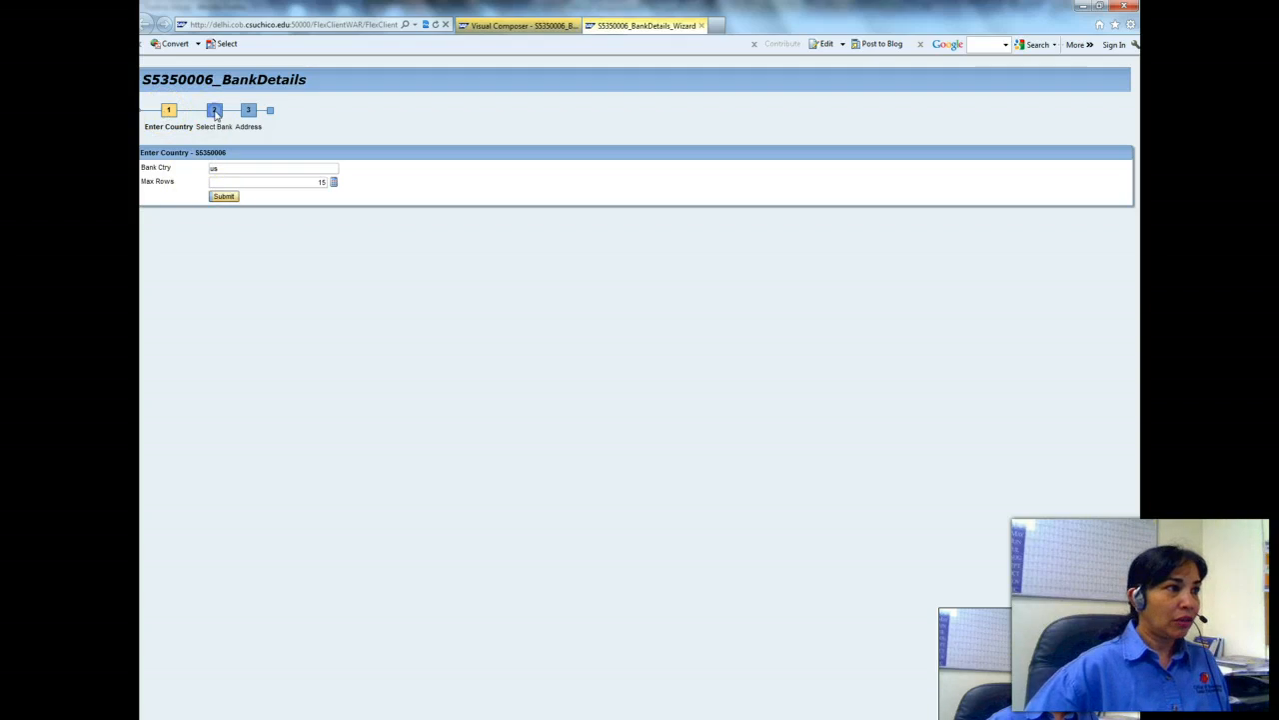
click(223, 199)
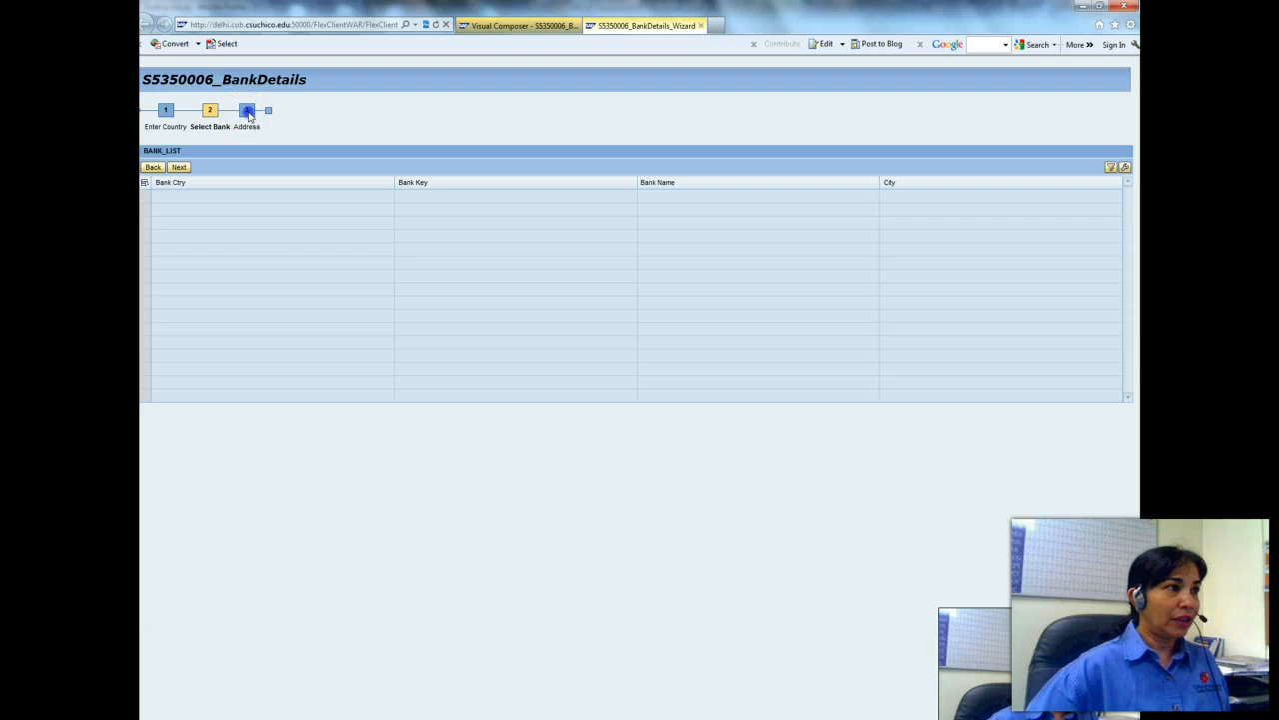
click(178, 167)
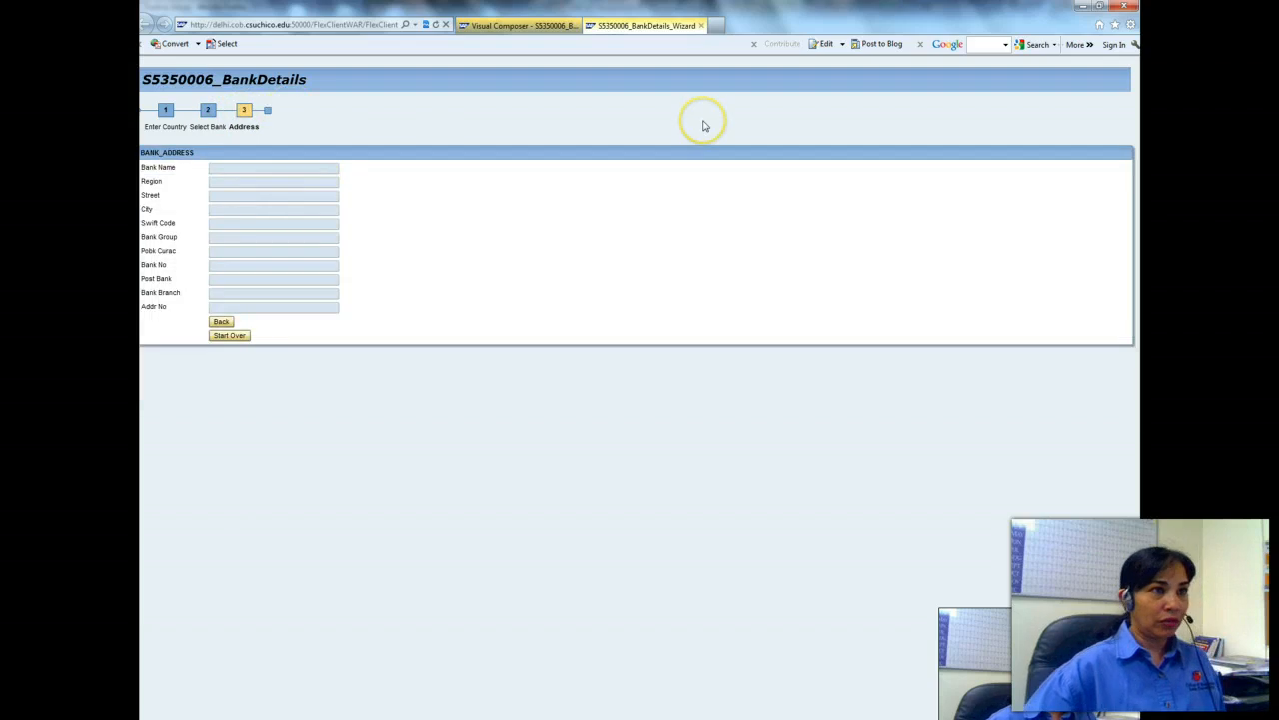
Switch to Word and review the test input and expected bank list in the SAP VC Assignment 8 document.
key(alt+Tab)
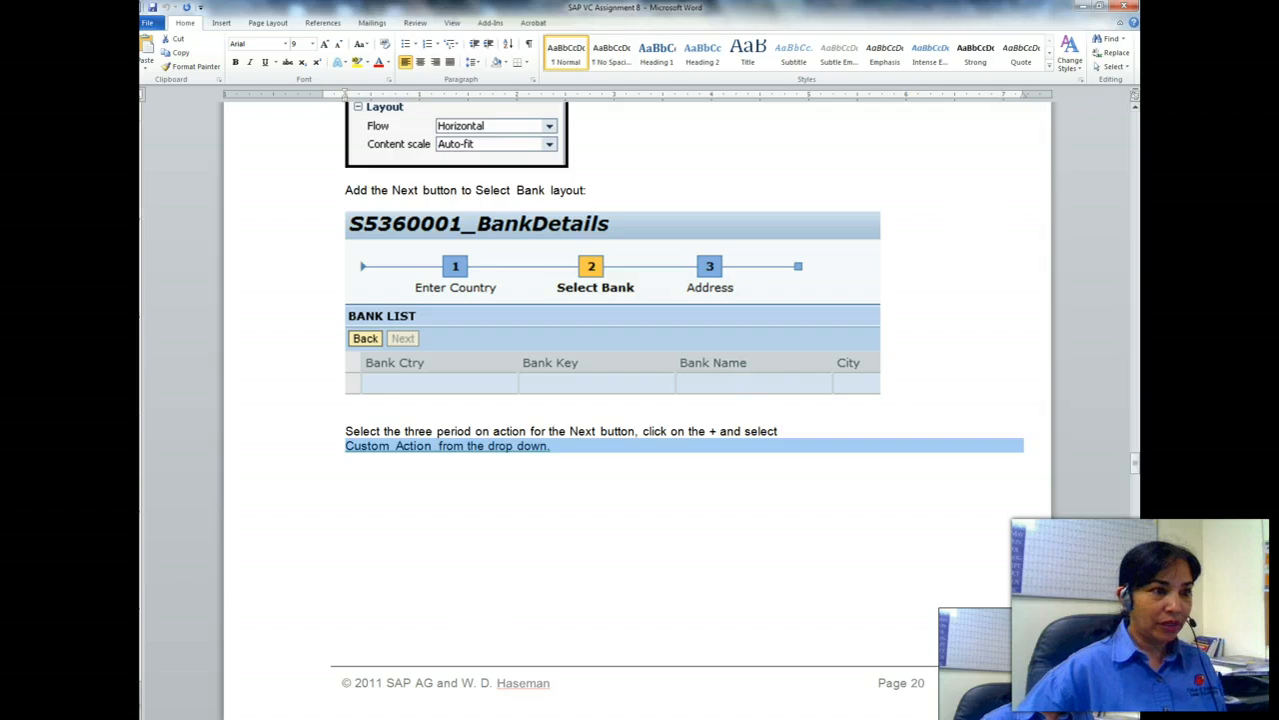
drag(1136, 460, 1136, 608)
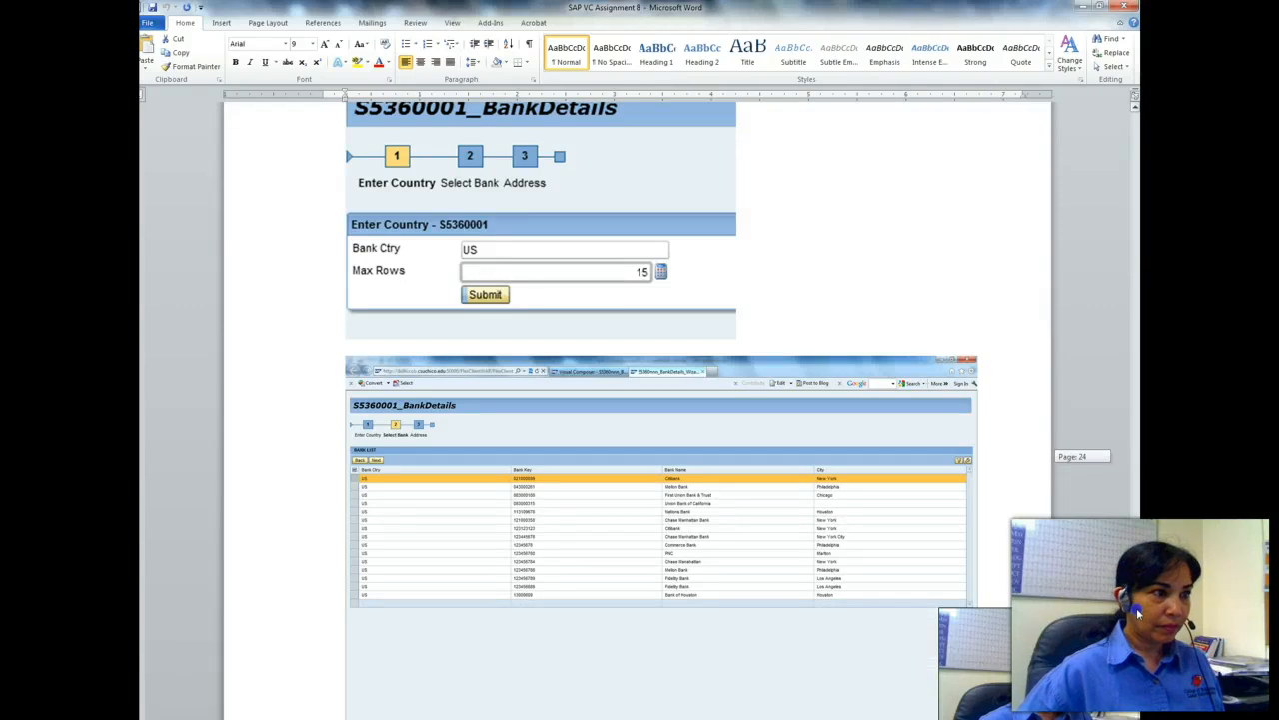
mouse_move(1136, 607)
mouse_down()
mouse_move(1139, 651)
mouse_move(1140, 598)
mouse_move(1139, 611)
mouse_up()
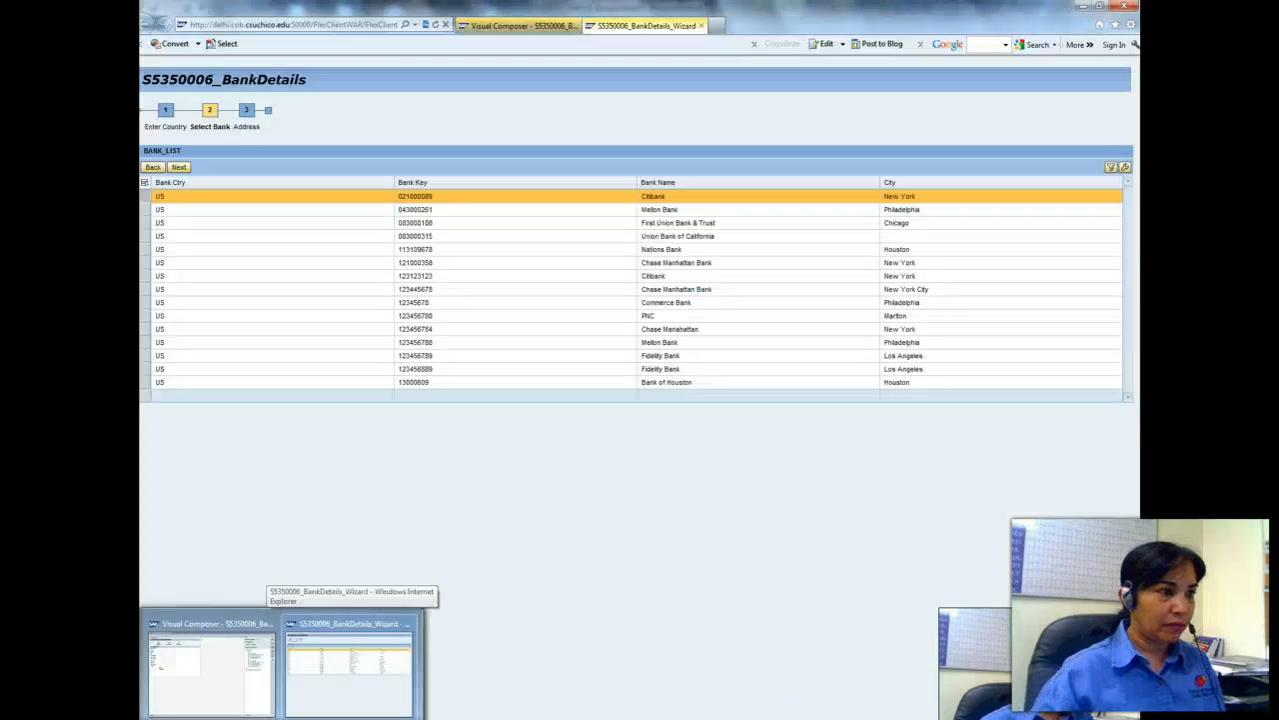
In the wizard in Internet Explorer, resubmit the Enter Country form with bank country US and open the first listed bank's address details.
click(334, 669)
click(151, 167)
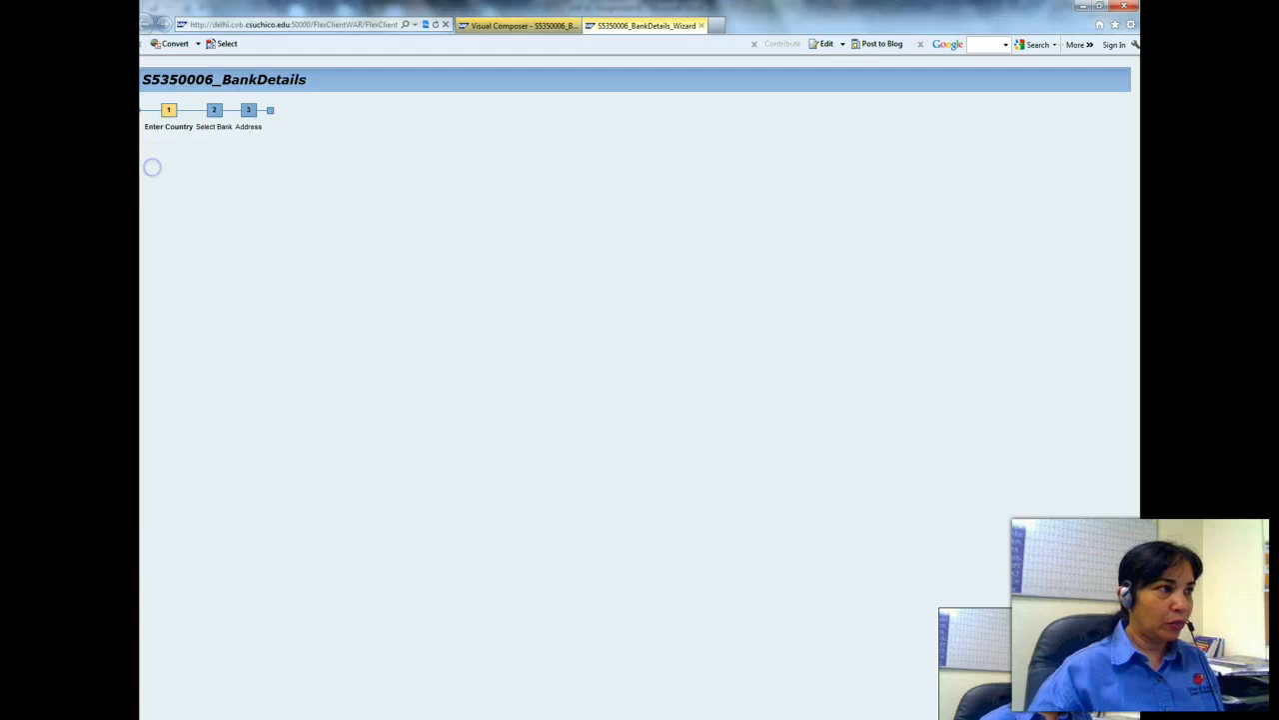
double_click(224, 168)
key(BackSpace)
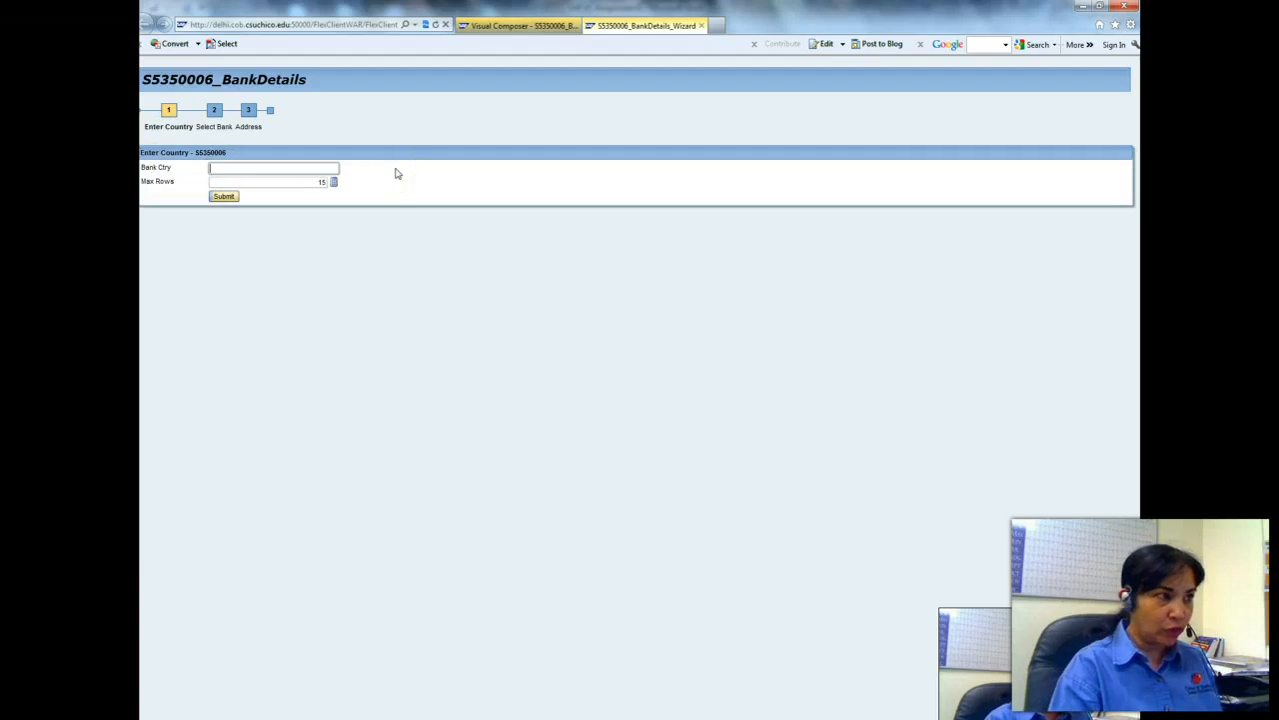
text(US)
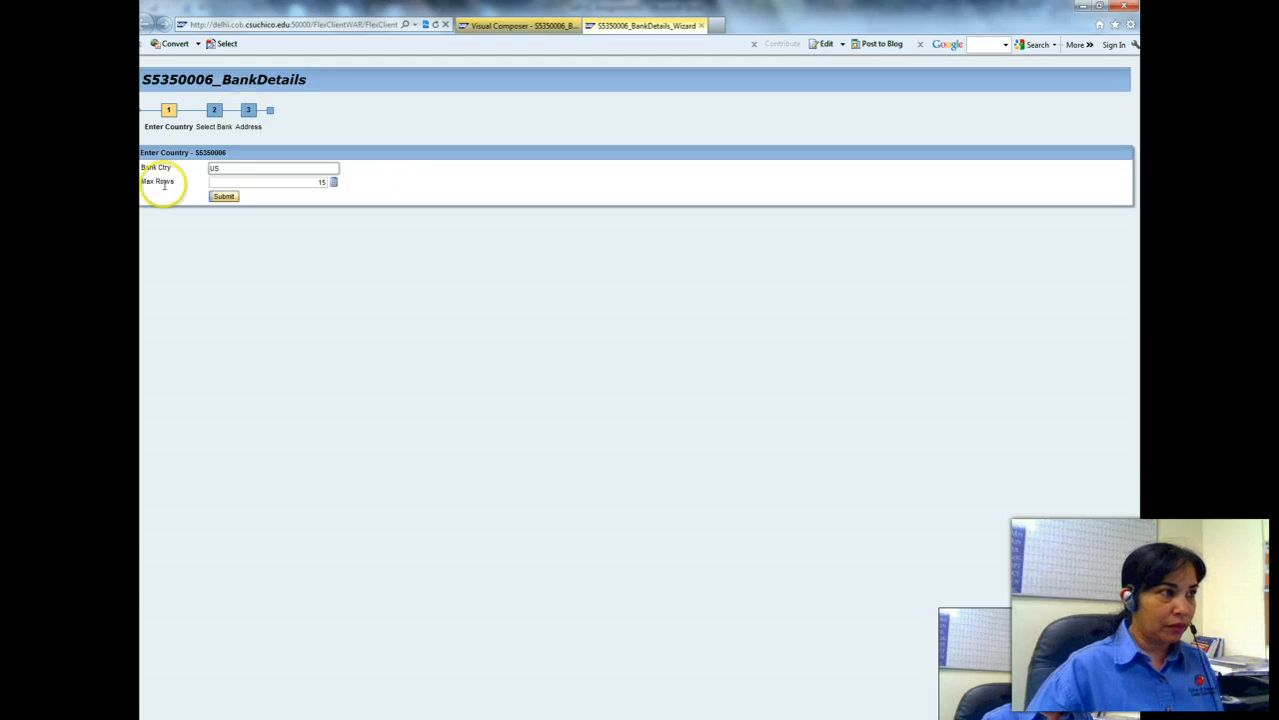
click(223, 195)
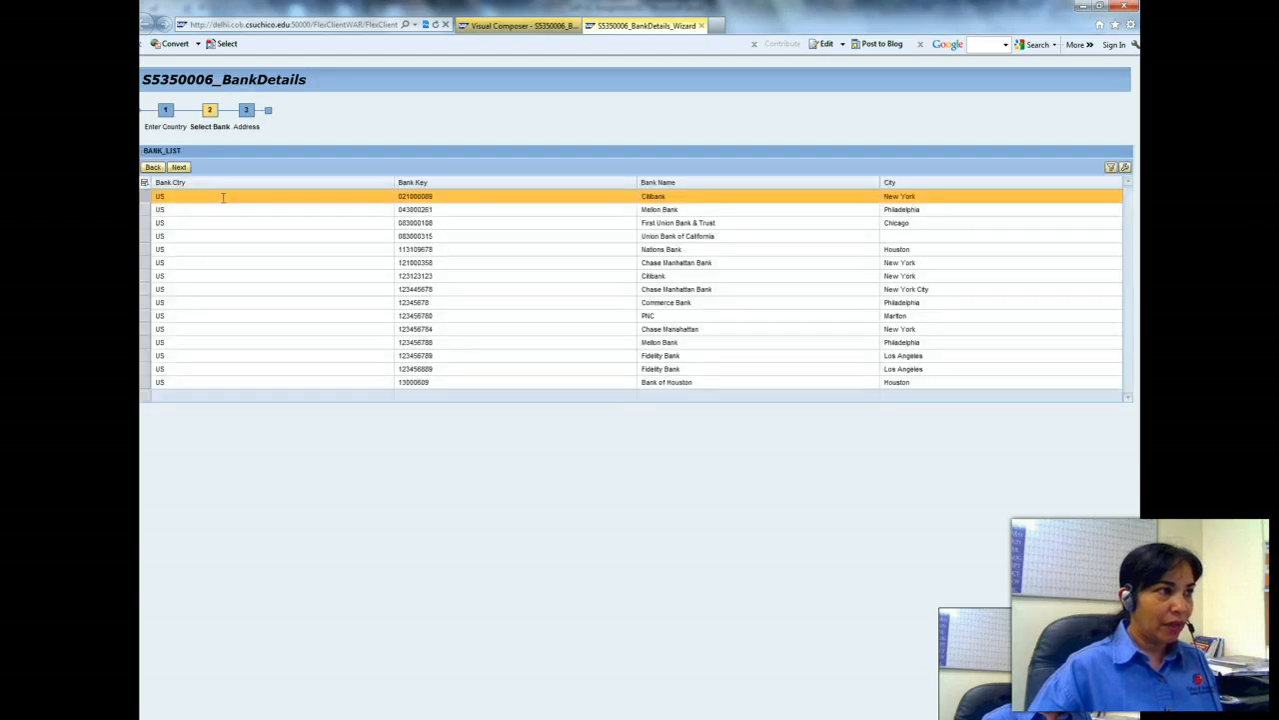
click(179, 167)
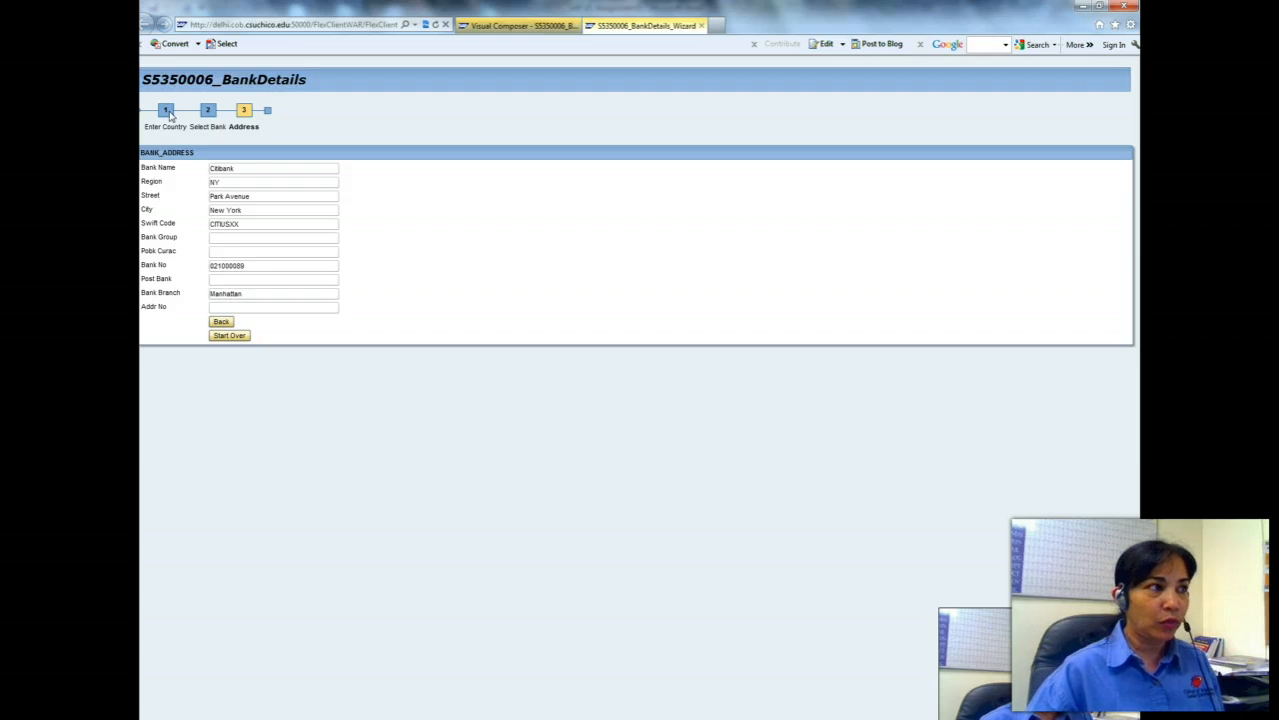
Start the wizard over and submit the Enter Country form with bank country DE.
click(224, 335)
drag(225, 172, 205, 167)
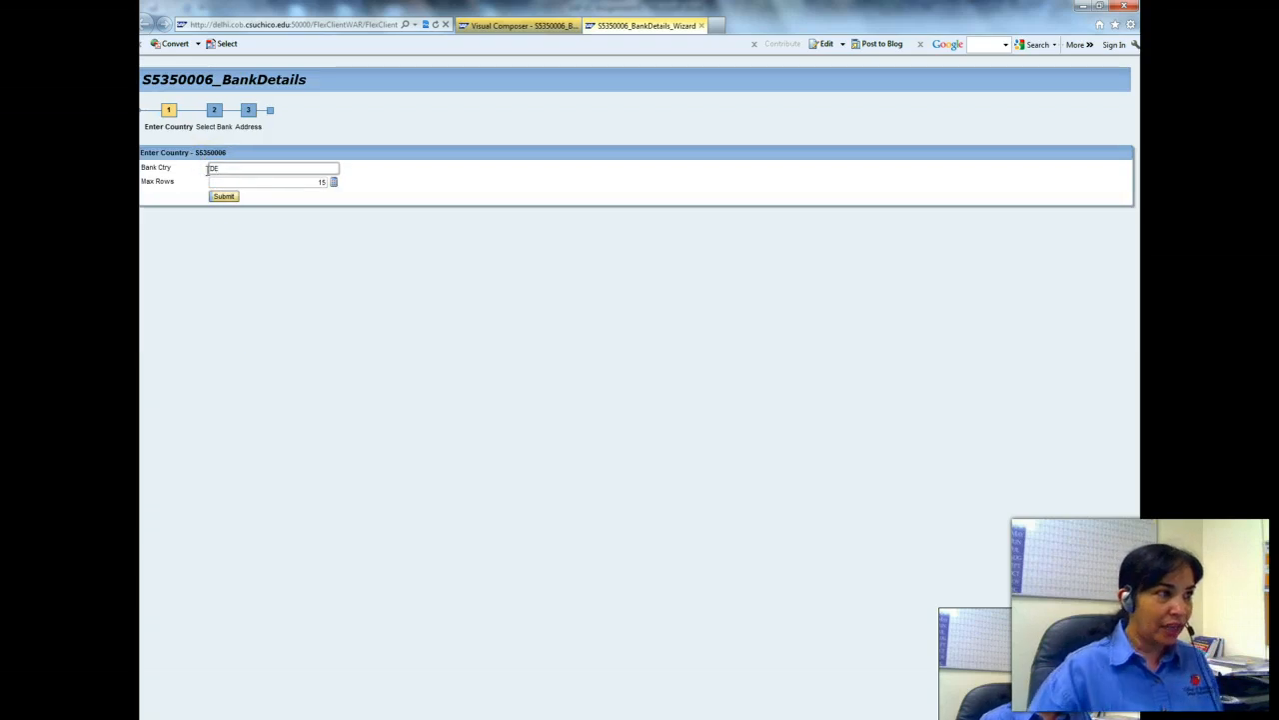
click(223, 196)
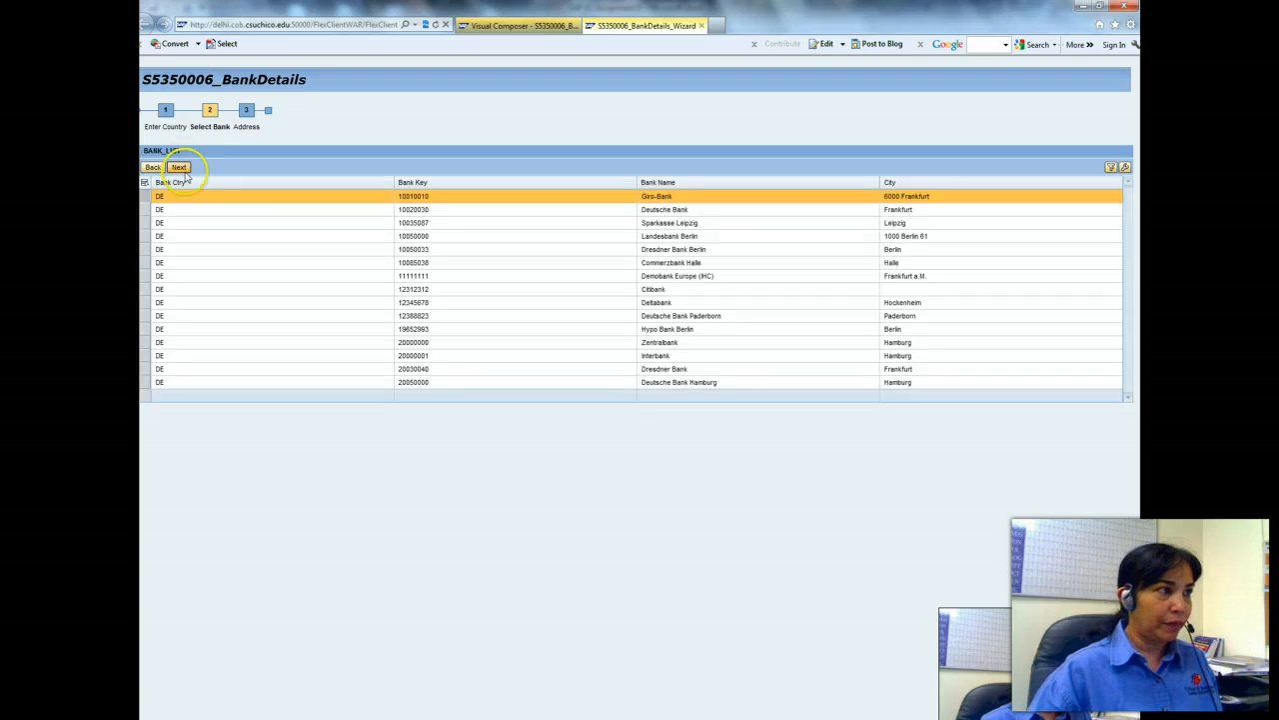
Test the Next, Back and Start Over navigation using the first German bank in the list, finishing on the Enter Country step.
click(179, 166)
click(217, 318)
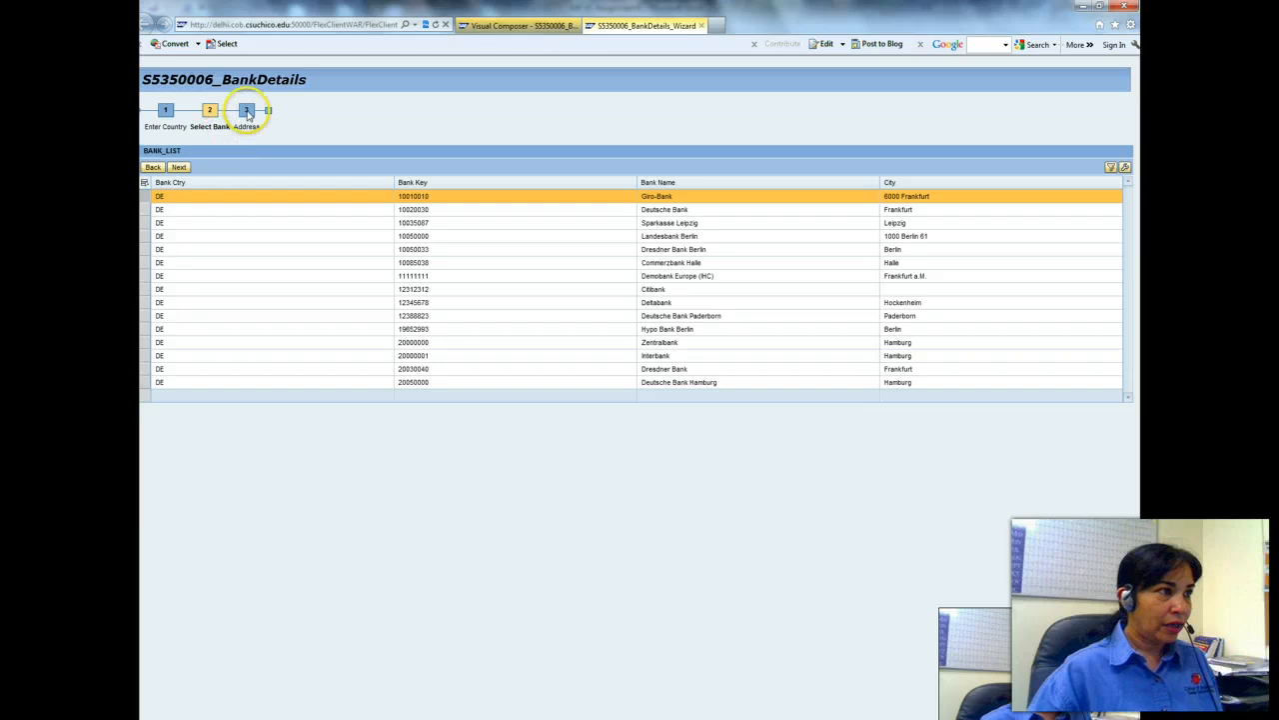
click(179, 167)
click(236, 334)
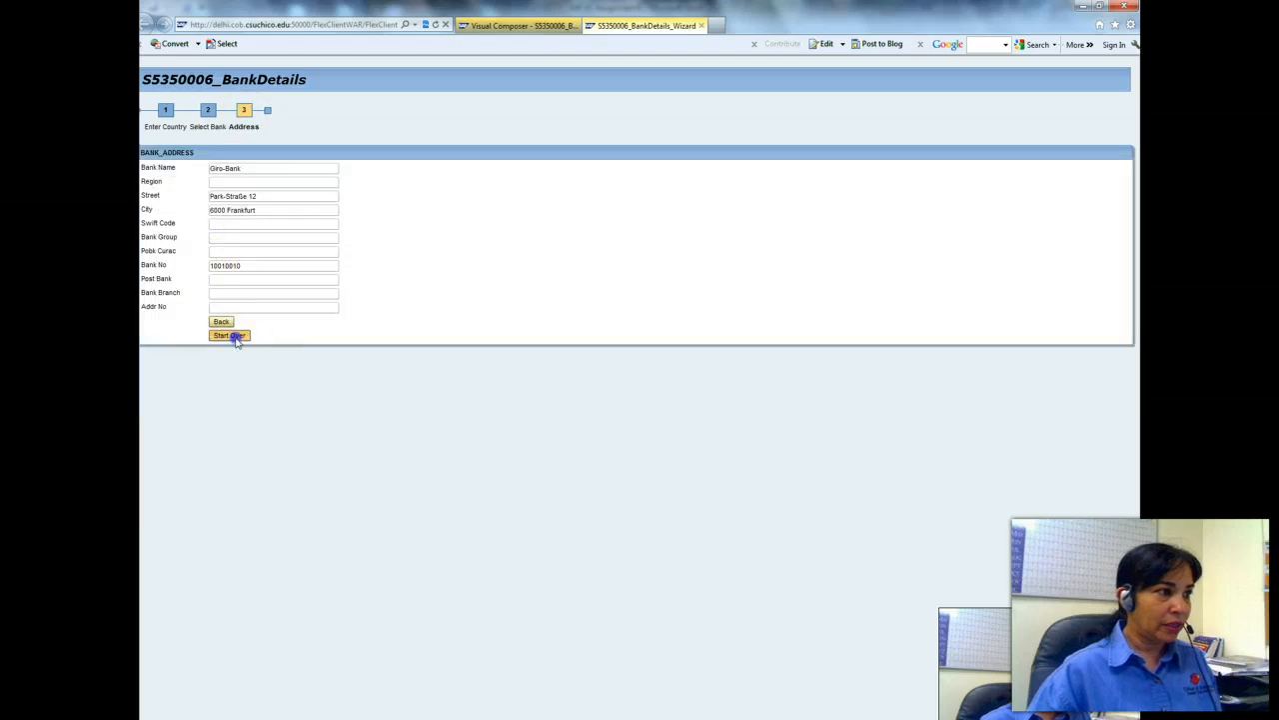
click(223, 199)
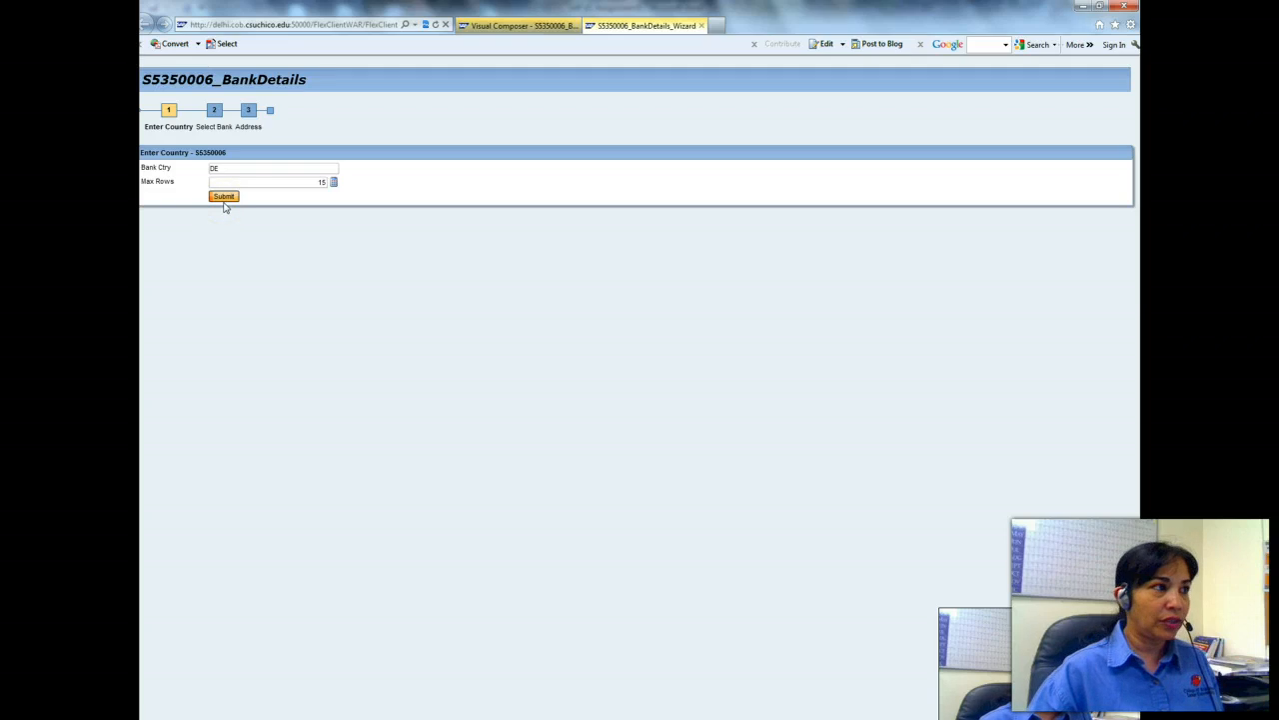
click(168, 119)
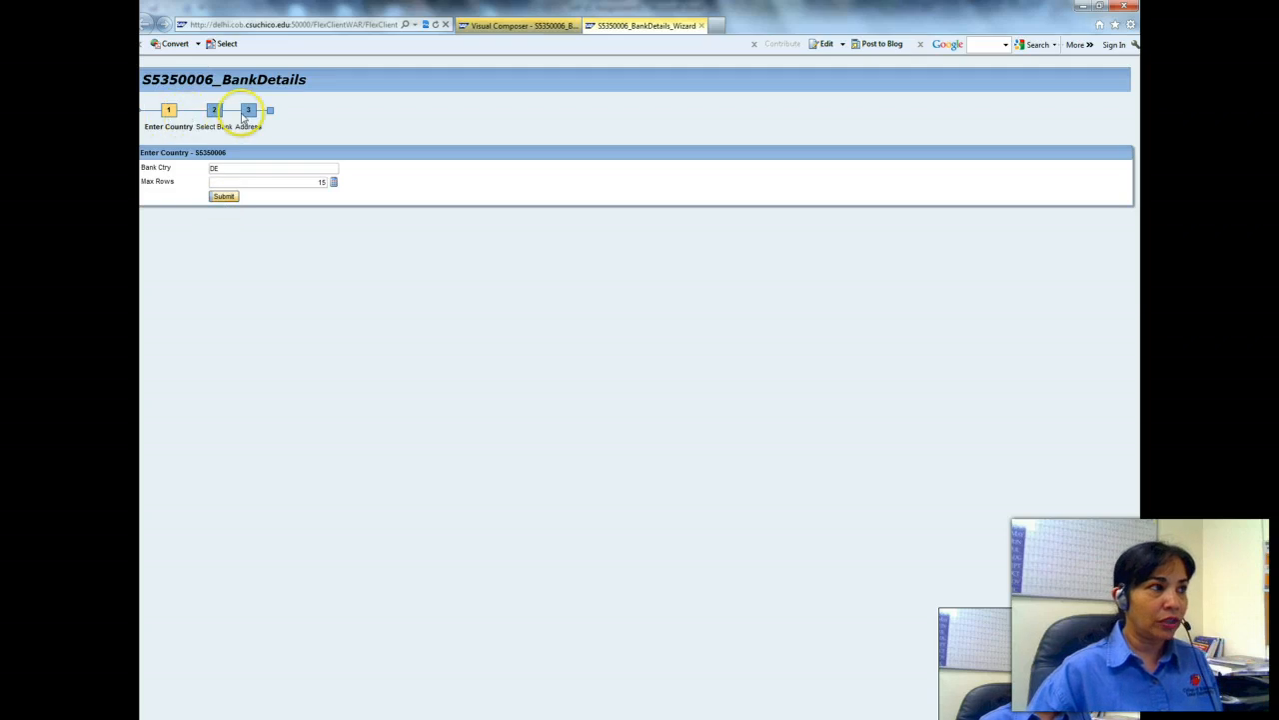
click(240, 298)
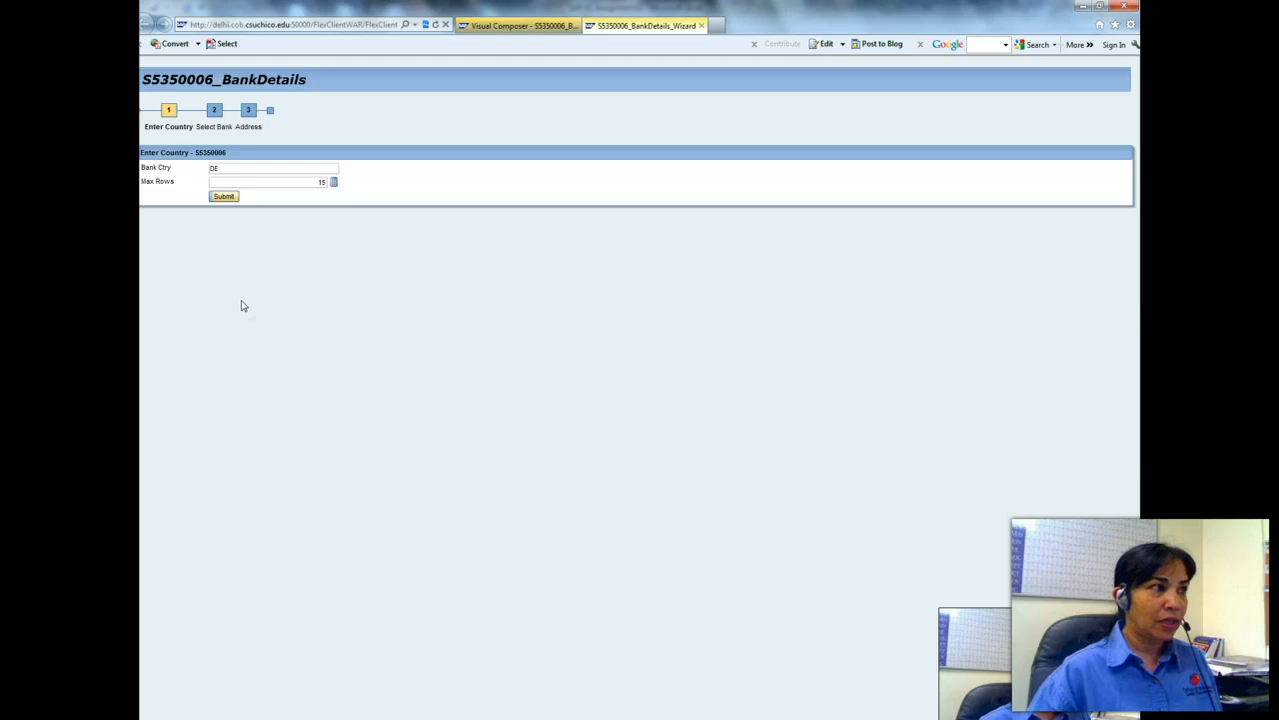